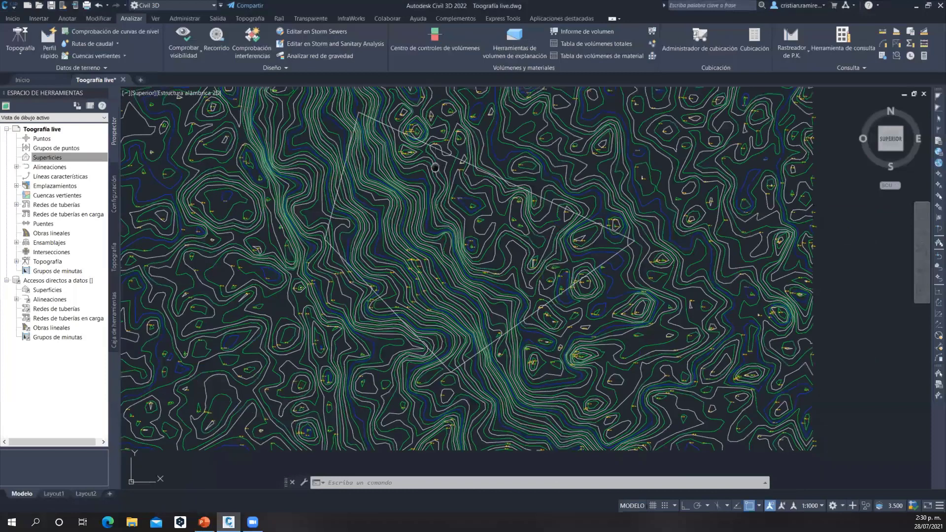
# Examine the terrain's contour lines and the closed boundary polyline drawn across them
pyautogui.scroll(3, 449, 172)
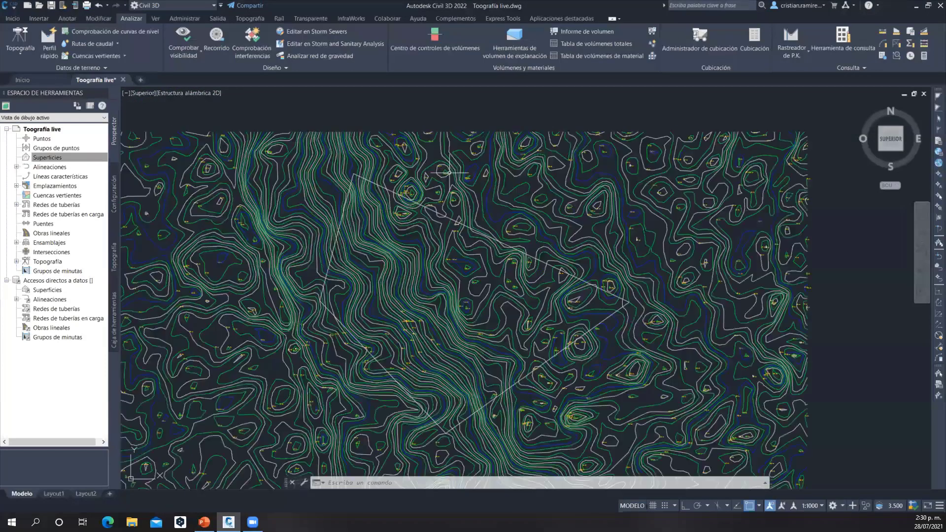
pyautogui.scroll(-2, 445, 172)
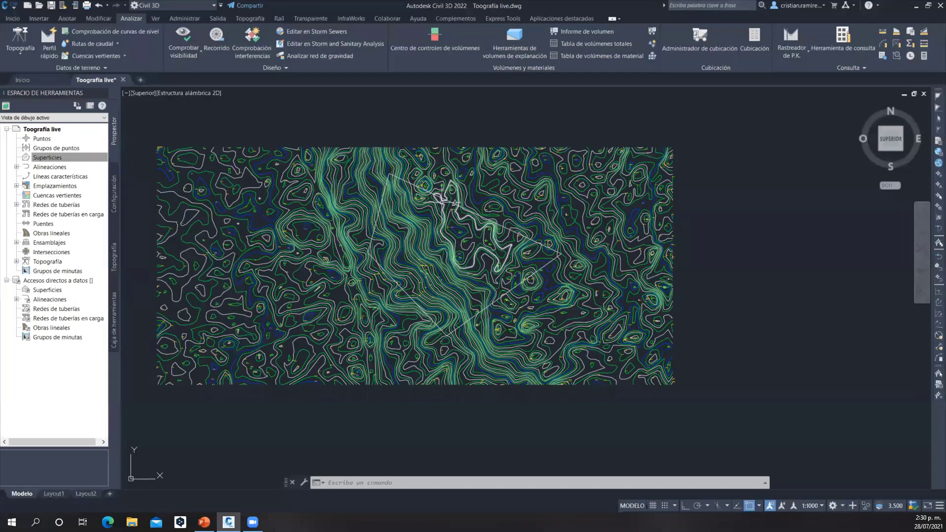
pyautogui.scroll(2, 442, 200)
pyautogui.scroll(2, 442, 202)
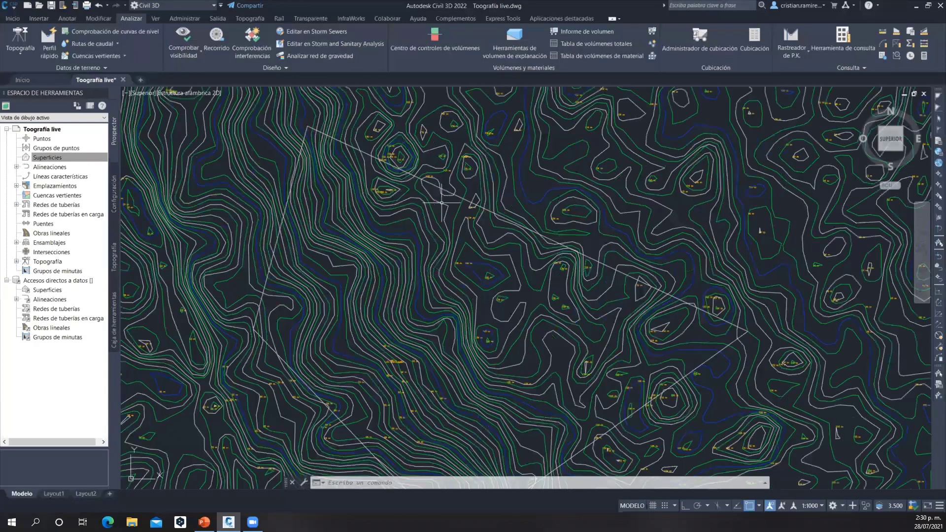
pyautogui.moveTo(443, 202); pyautogui.dragTo(375, 134, button='middle')
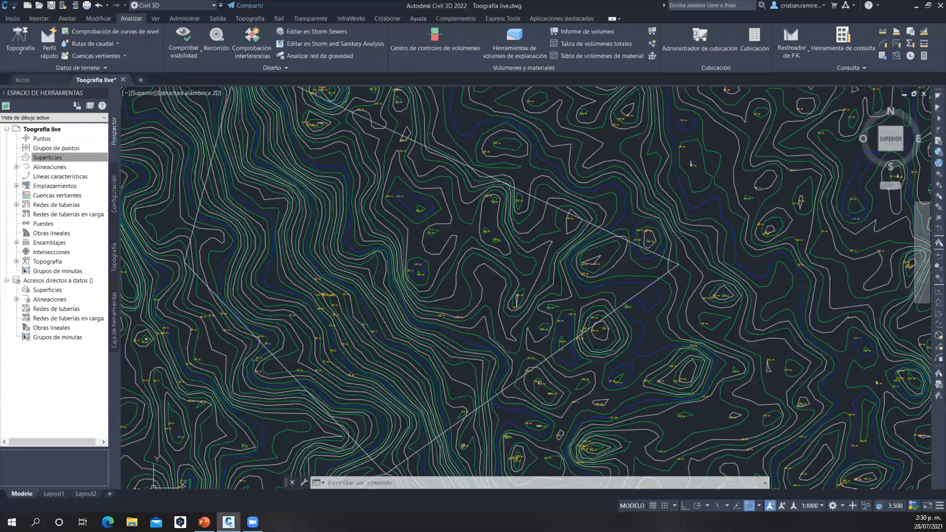
pyautogui.scroll(-2, 502, 302)
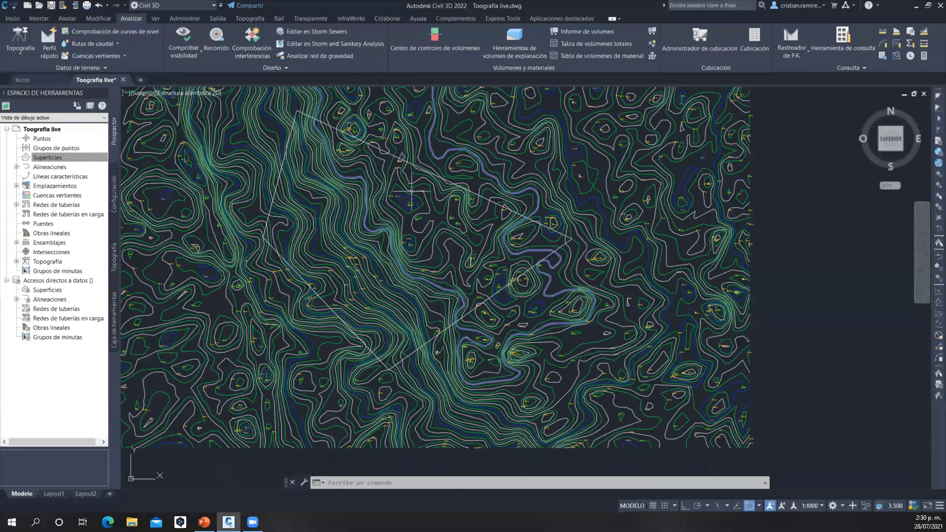
pyautogui.scroll(-2, 470, 200)
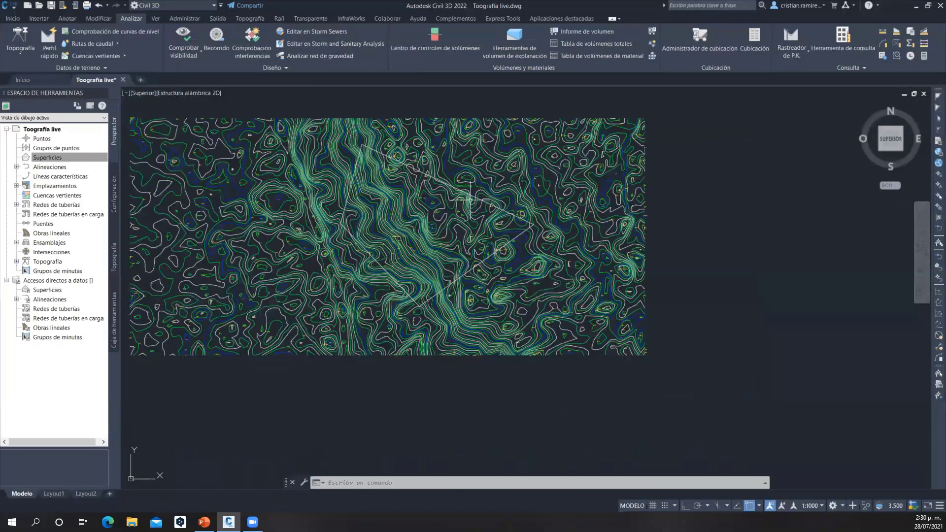
pyautogui.moveTo(470, 200); pyautogui.dragTo(497, 224, button='middle')
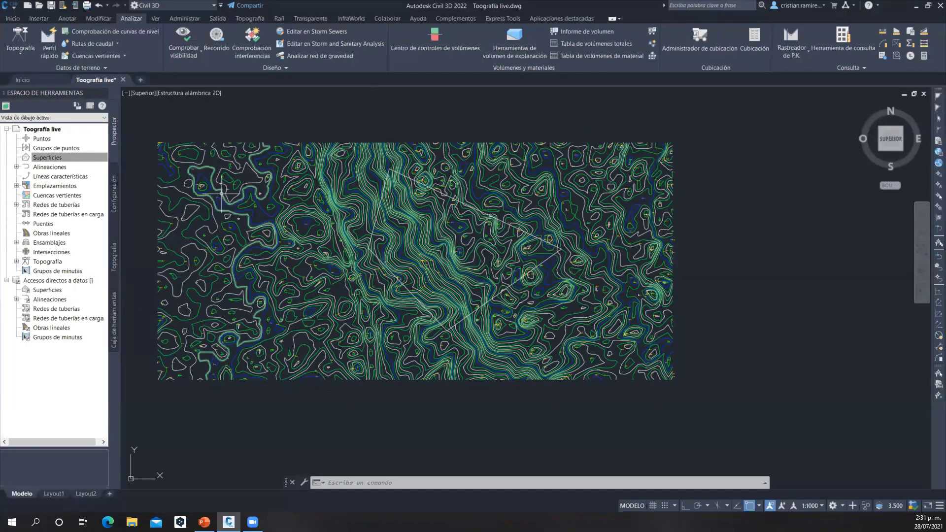
# Start creating a new surface and name it TN, keeping the default description
pyautogui.moveTo(222, 194)
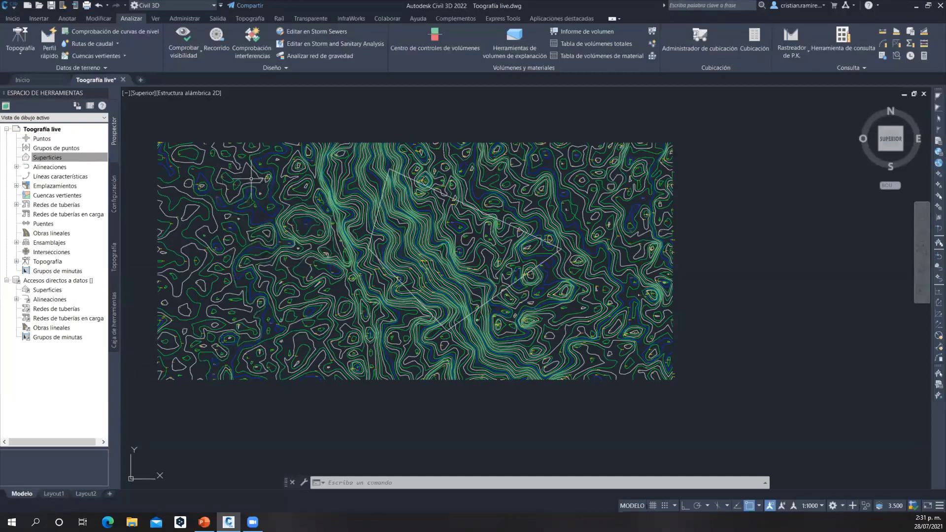
pyautogui.rightClick(58, 156)
pyautogui.click(81, 161)
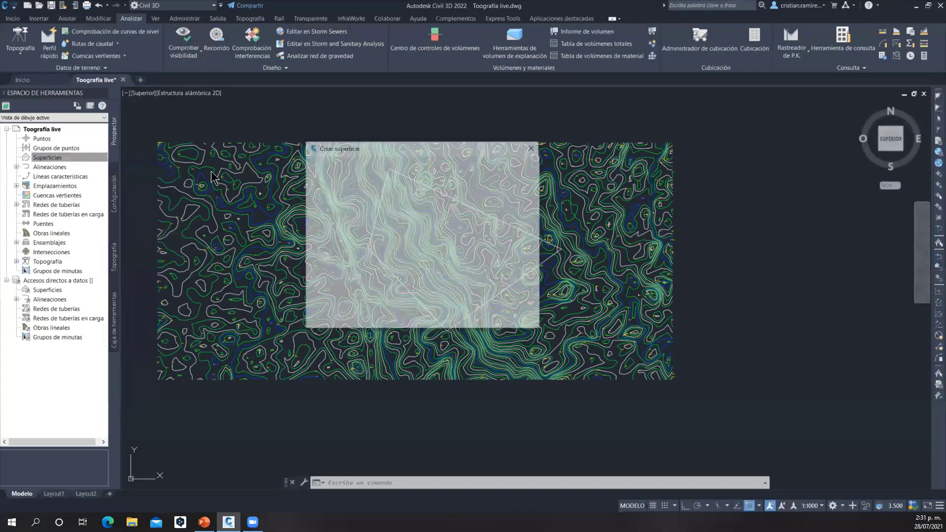
pyautogui.click(454, 209)
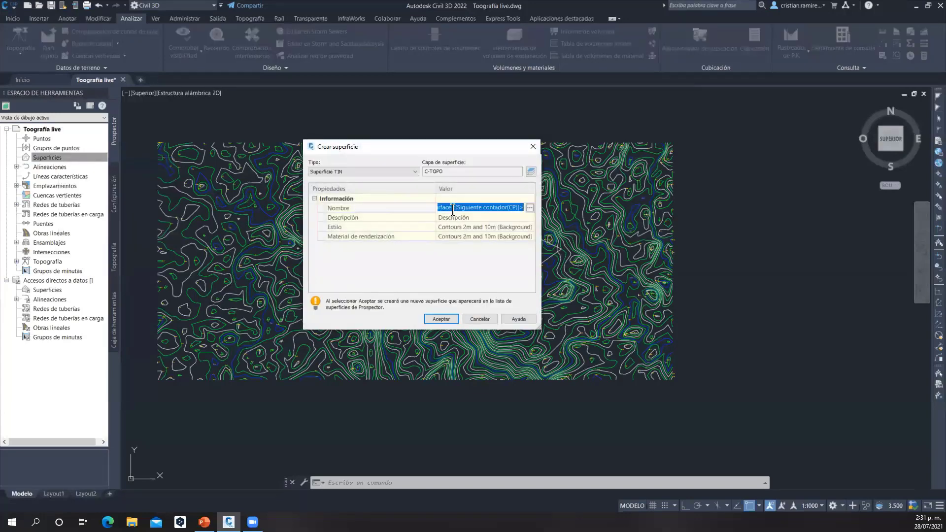
pyautogui.write('TN')
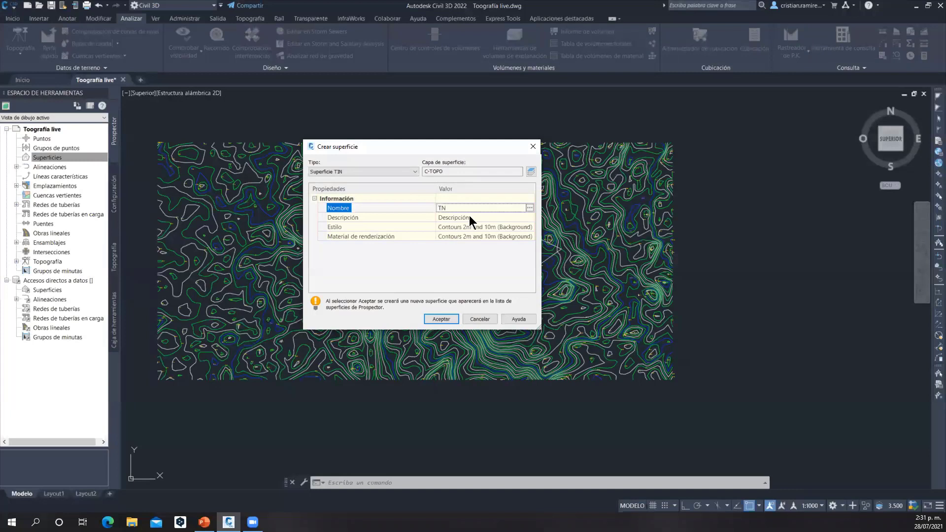
pyautogui.click(474, 217)
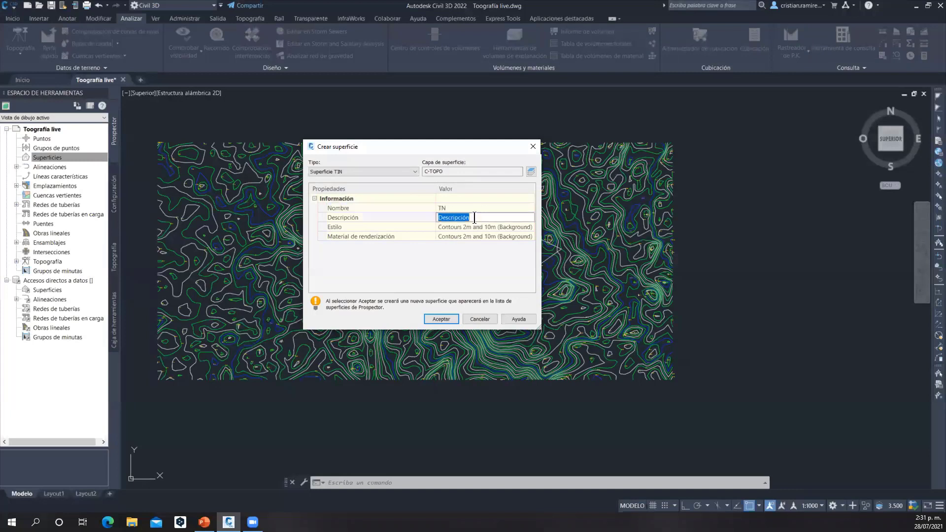
pyautogui.press('Return')
pyautogui.click(508, 228)
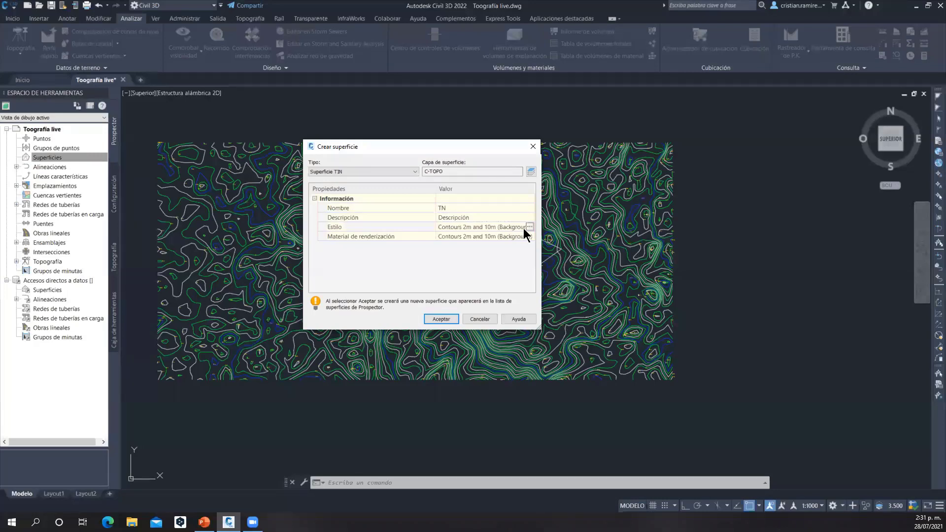
pyautogui.click(528, 228)
pyautogui.click(553, 192)
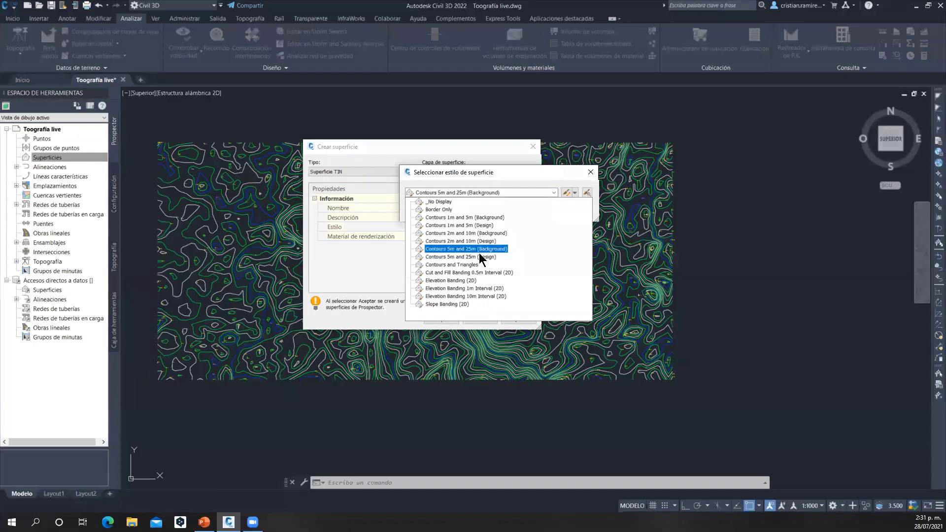
pyautogui.click(475, 258)
pyautogui.click(471, 221)
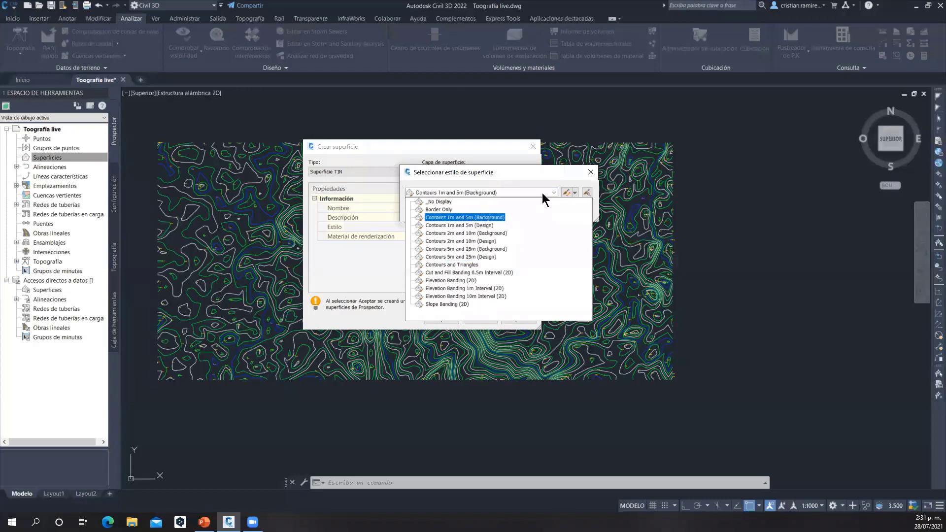
pyautogui.click(591, 172)
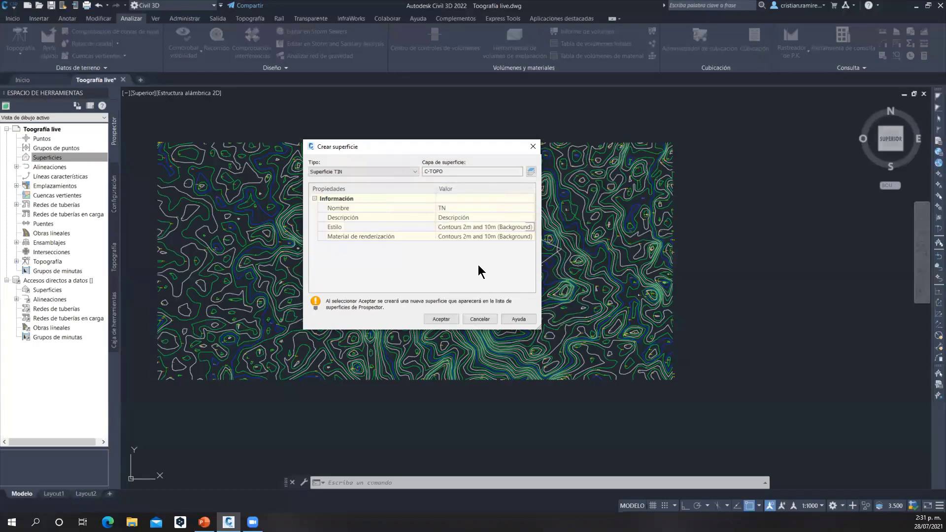
# Keep the type as Superficie TIN and create the TN surface
pyautogui.click(380, 170)
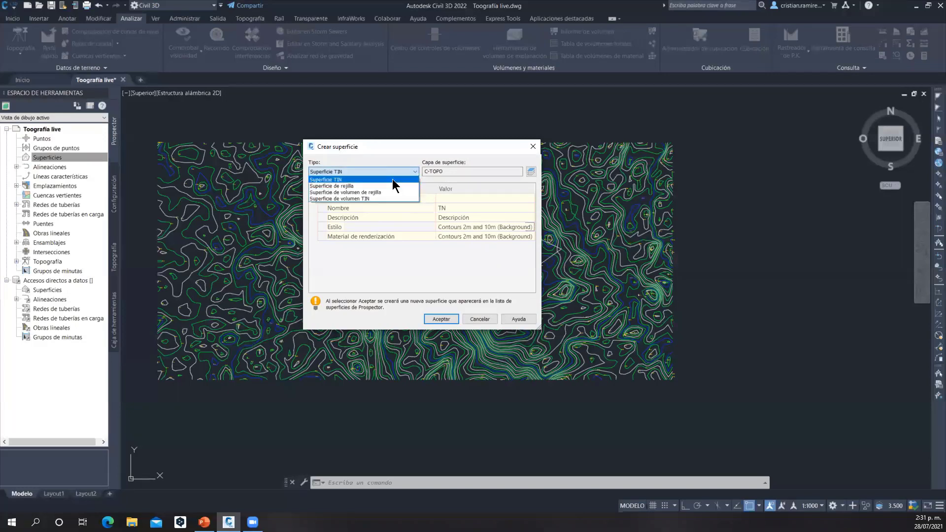
pyautogui.click(392, 180)
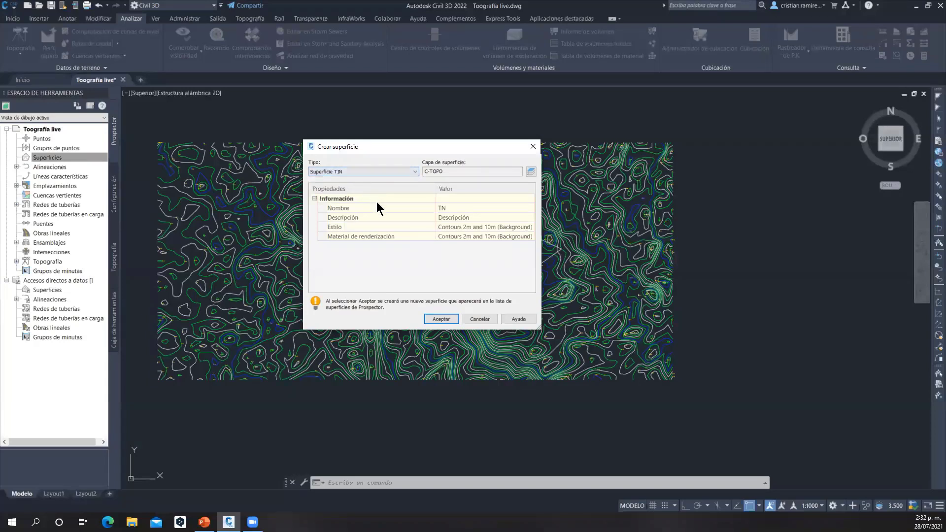
pyautogui.click(440, 320)
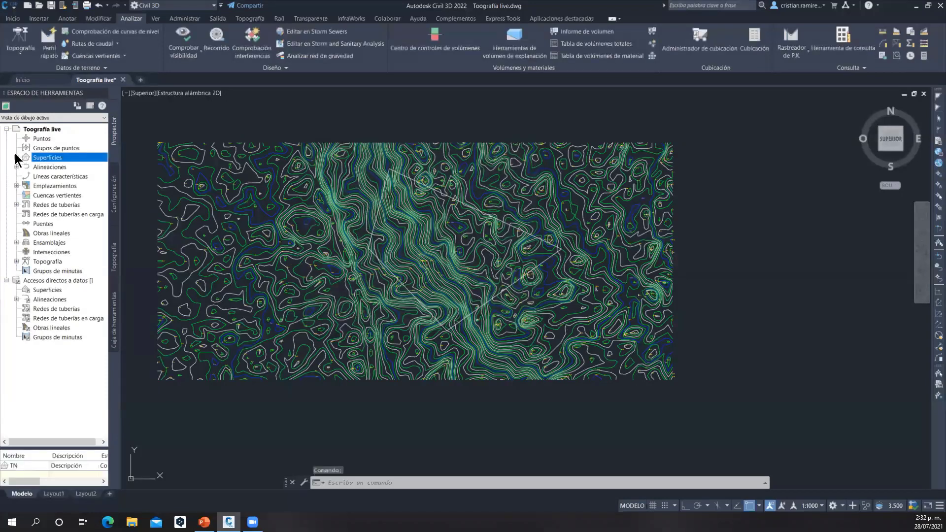
# Add contour data to the TN surface's definition, accepting the default filter and supplementing factors
pyautogui.click(26, 166)
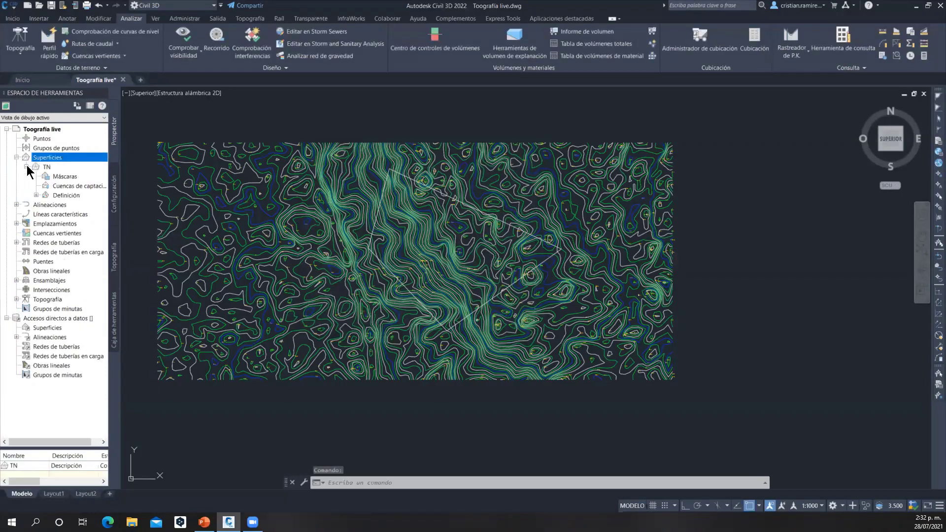
pyautogui.click(36, 196)
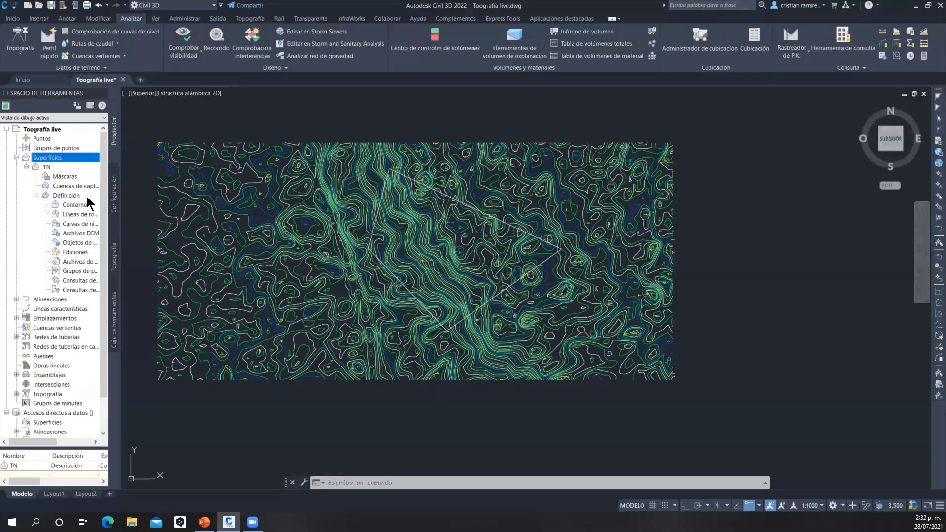
pyautogui.click(77, 223)
pyautogui.rightClick(76, 223)
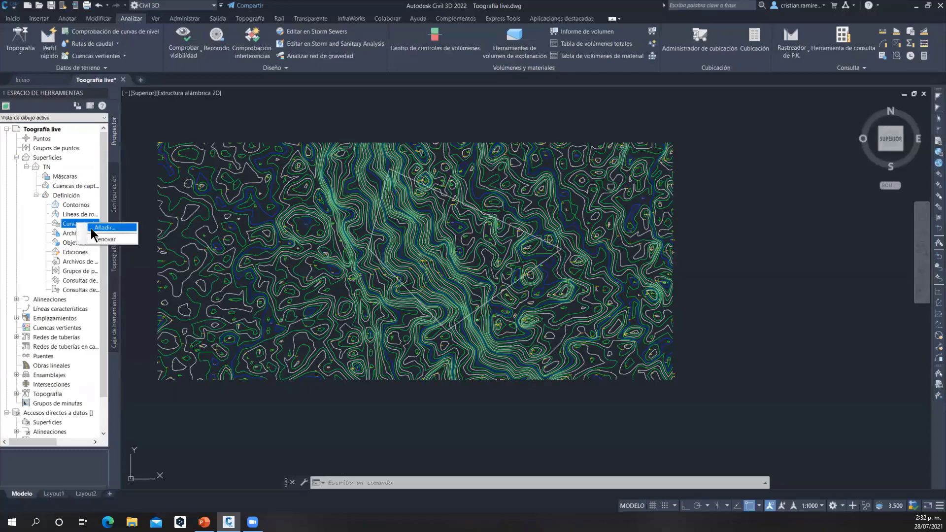
pyautogui.click(93, 230)
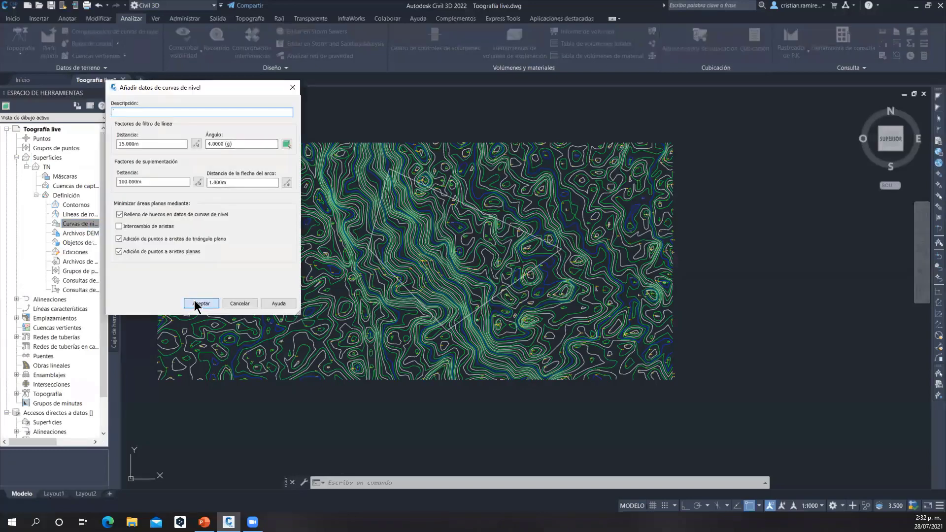
pyautogui.click(197, 302)
# Select all the terrain contours except the boundary polyline as the surface's contour data, and dismiss the event viewer
pyautogui.click(141, 115)
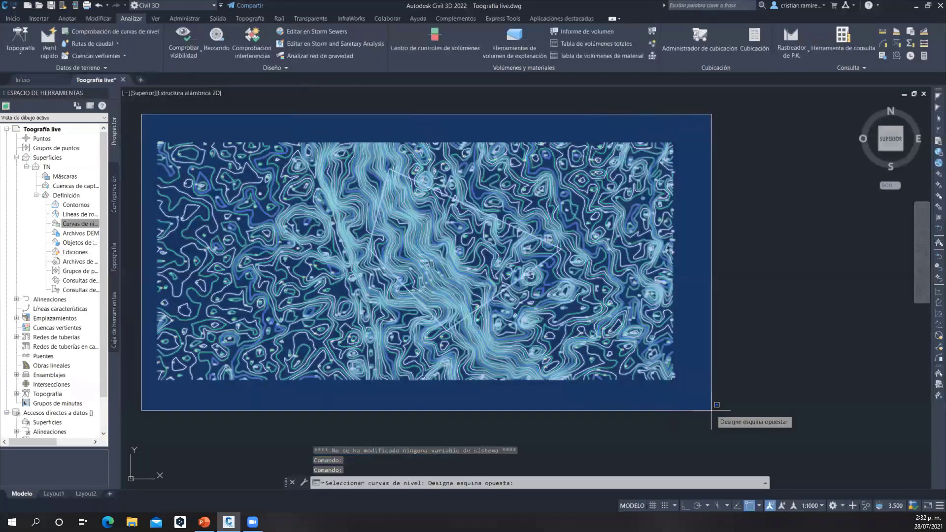
pyautogui.click(712, 410)
pyautogui.scroll(5, 531, 280)
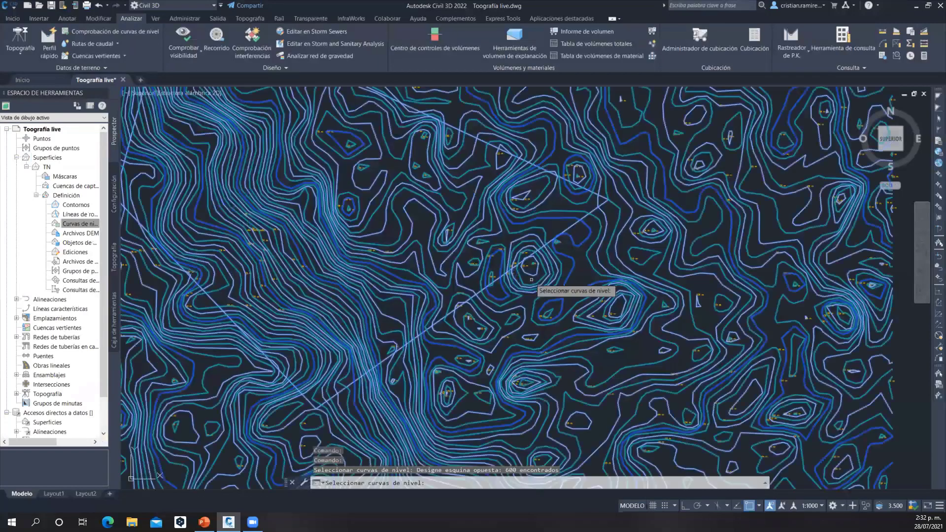
pyautogui.scroll(5, 446, 298)
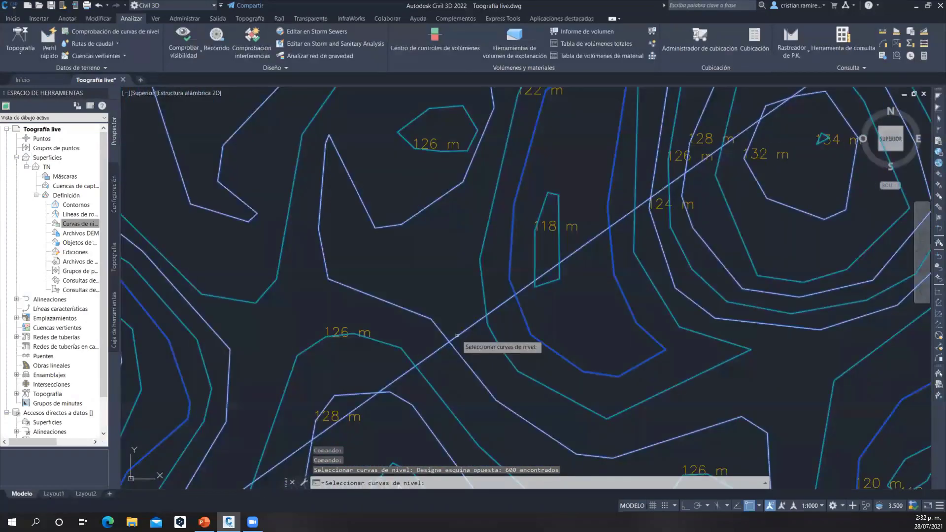
pyautogui.keyDown('shift'); pyautogui.click(445, 299); pyautogui.keyUp('shift')
pyautogui.scroll(-10, 445, 299)
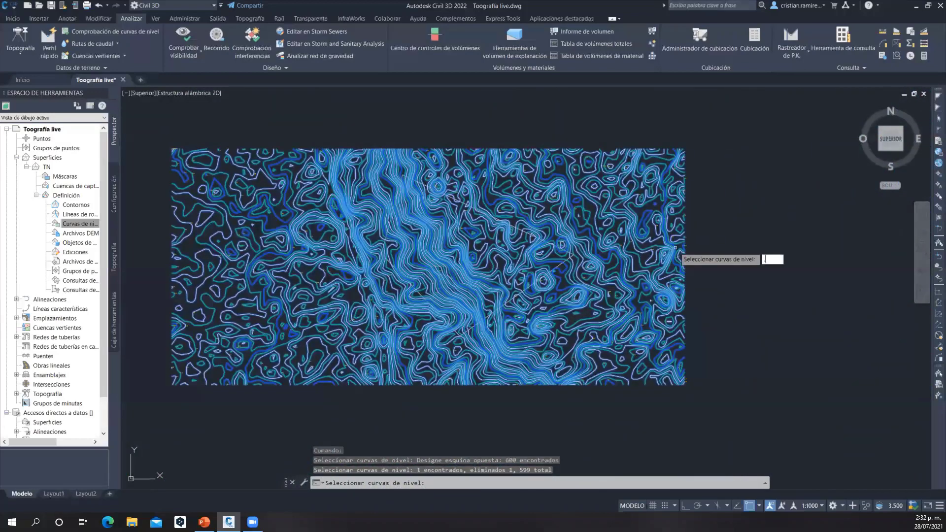
pyautogui.press('Return')
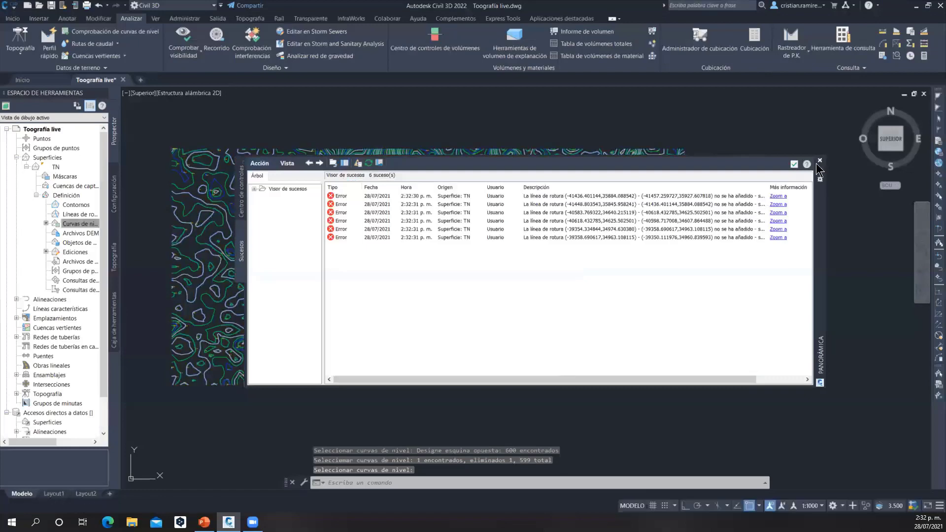
pyautogui.click(821, 161)
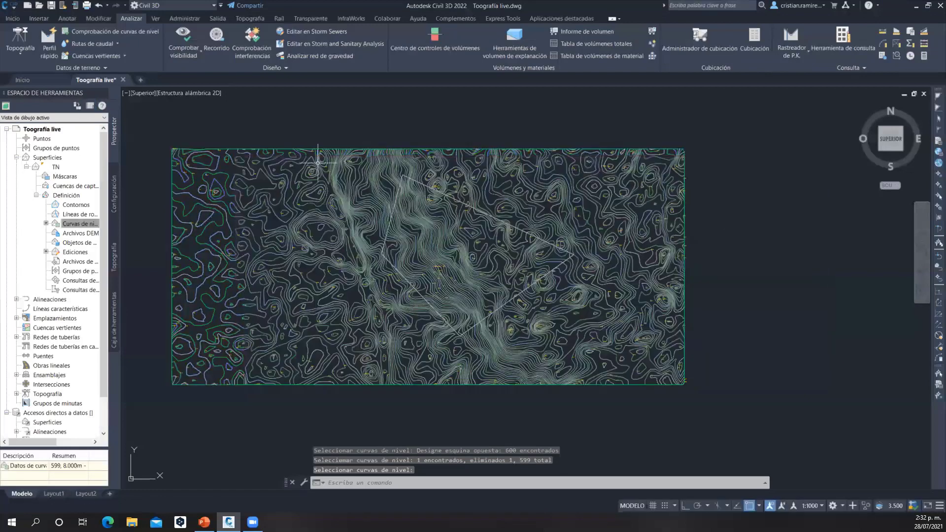
# Open the TN surface in the object viewer and orbit it into a 3D view
pyautogui.moveTo(333, 321)
pyautogui.mouseDown(button='middle')
pyautogui.moveTo(333, 261)
pyautogui.moveTo(339, 272)
pyautogui.mouseUp(button='middle')
pyautogui.scroll(3, 261, 217)
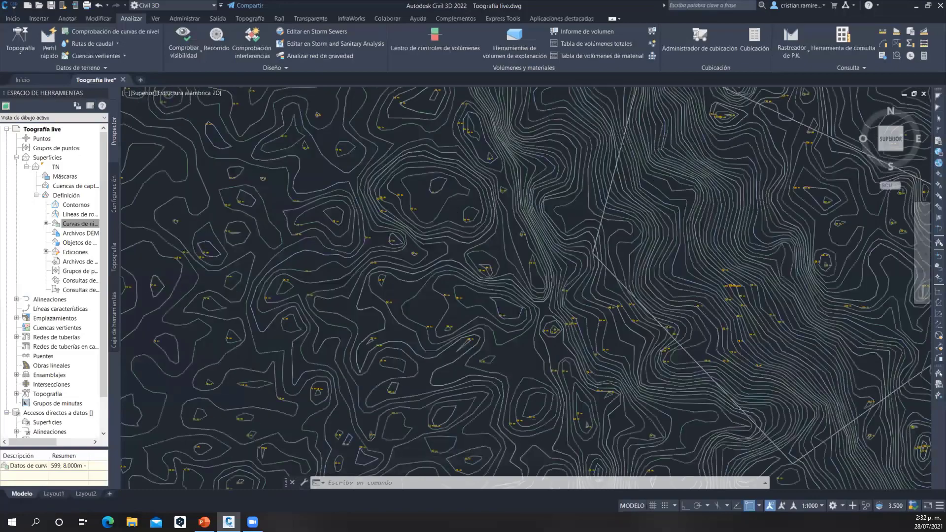
pyautogui.scroll(-5, 266, 219)
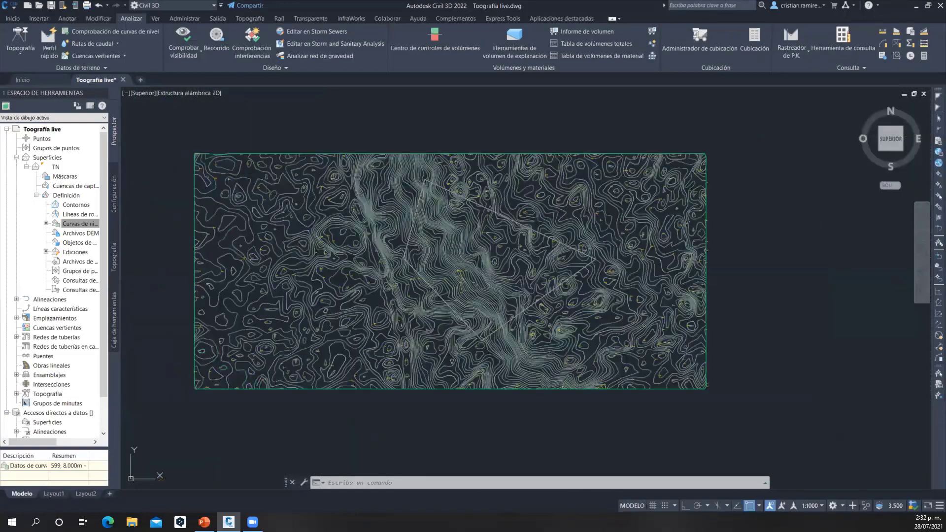
pyautogui.click(255, 153)
pyautogui.moveTo(261, 154)
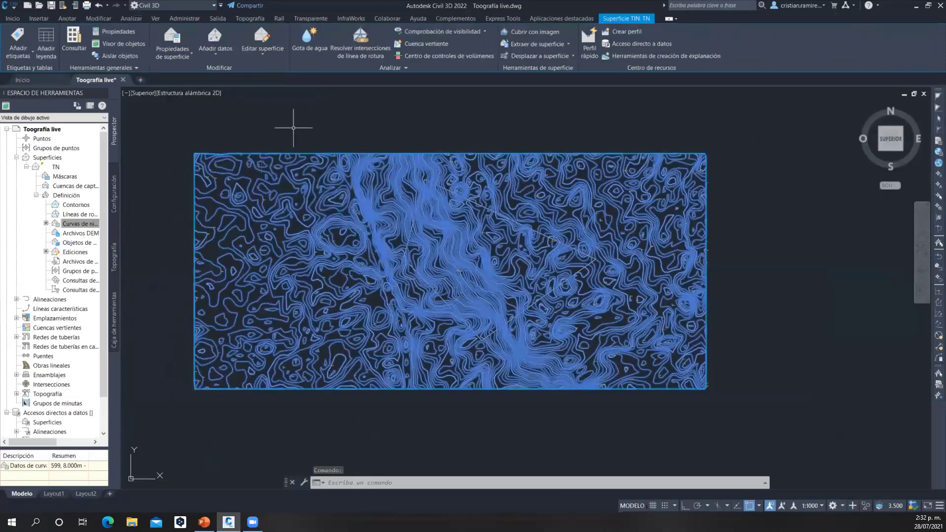
pyautogui.click(124, 44)
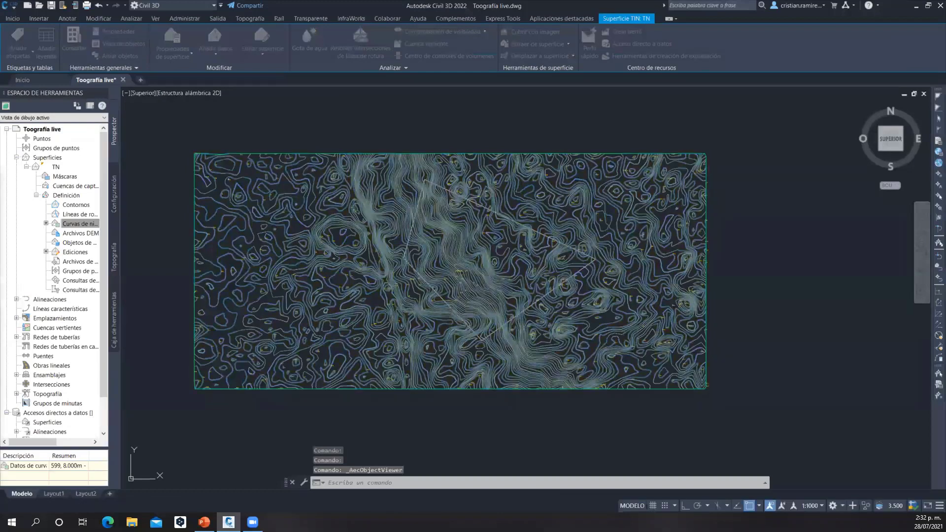
pyautogui.moveTo(369, 264)
pyautogui.mouseDown()
pyautogui.moveTo(287, 340)
pyautogui.moveTo(317, 345)
pyautogui.moveTo(324, 358)
pyautogui.moveTo(315, 365)
pyautogui.mouseUp()
# Set the object viewer's visual style to Realista and inspect the surface's relief up close
pyautogui.click(303, 171)
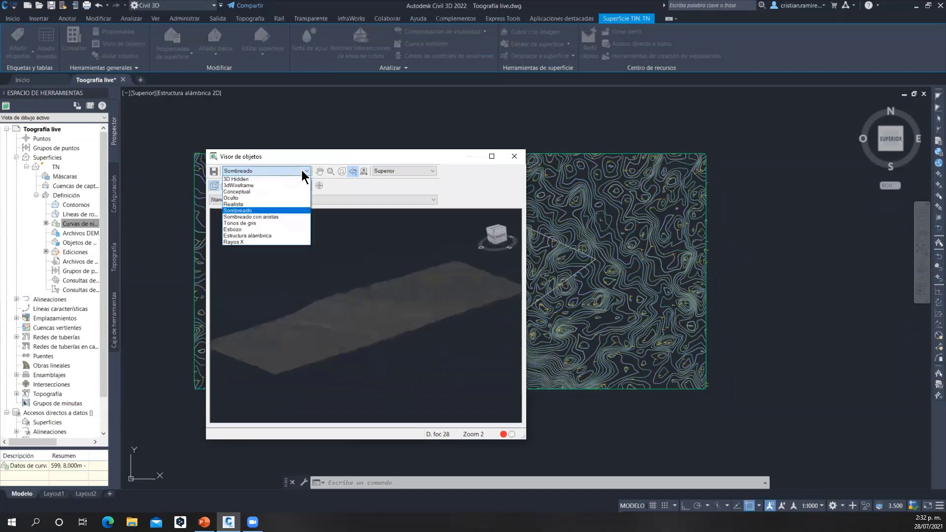
pyautogui.click(257, 203)
pyautogui.moveTo(302, 249); pyautogui.dragTo(307, 316)
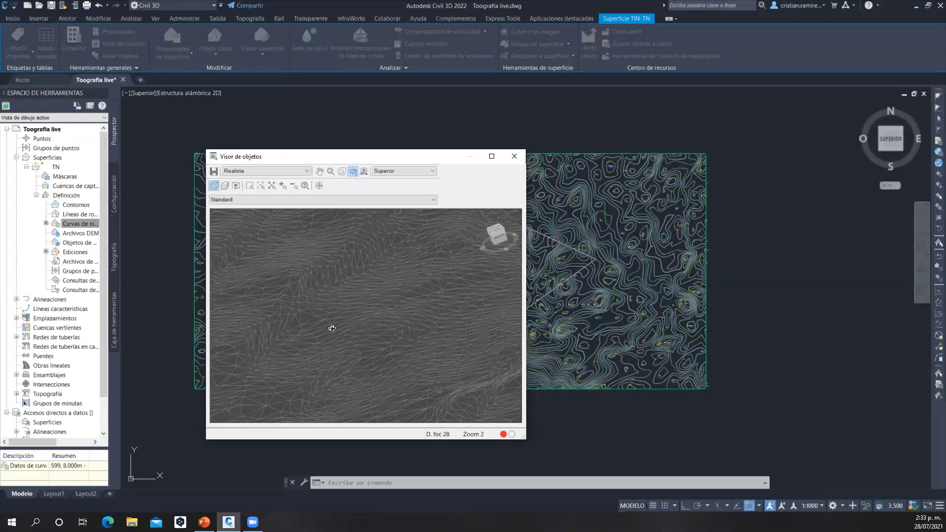
# Orbit the TN surface's mesh once more, close the object viewer and deselect the surface
pyautogui.moveTo(332, 321); pyautogui.dragTo(335, 353)
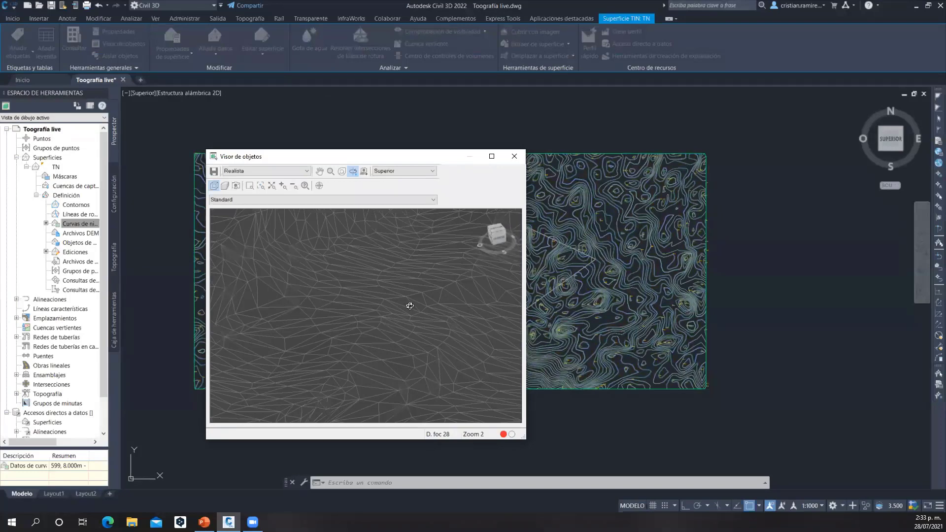
pyautogui.click(514, 156)
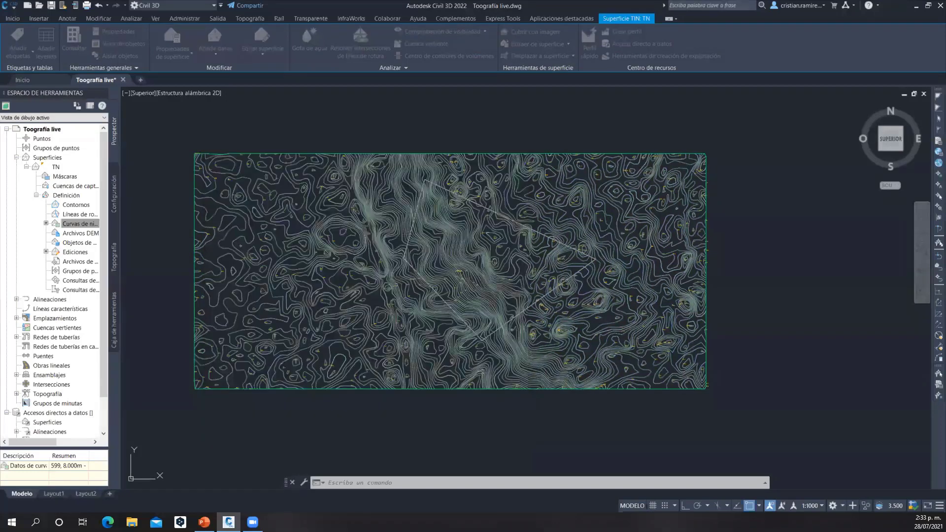
pyautogui.scroll(4, 721, 234)
pyautogui.scroll(-6, 461, 212)
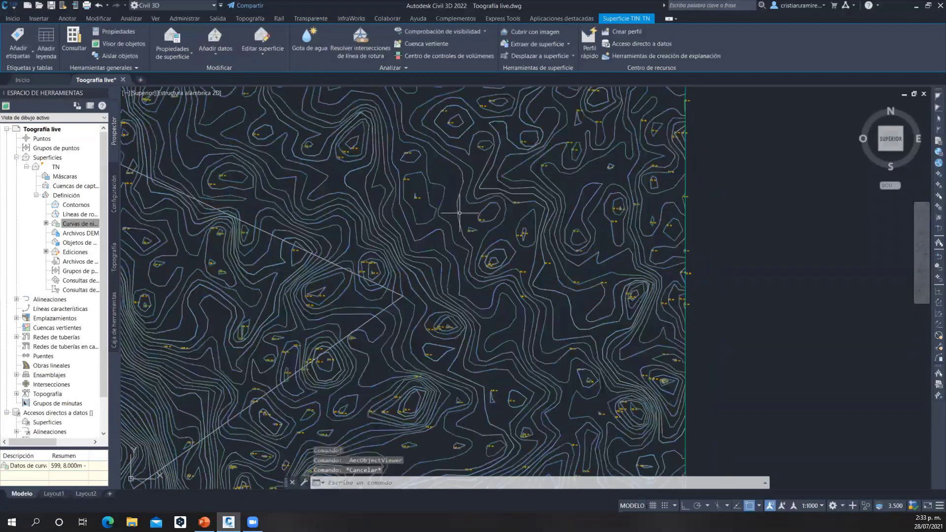
pyautogui.press('Escape')
pyautogui.scroll(2, 479, 194)
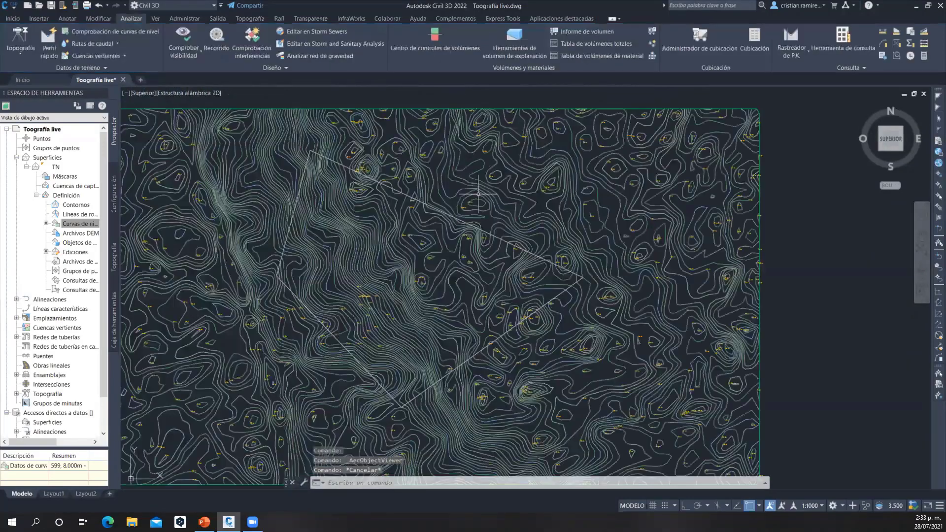
pyautogui.scroll(-4, 481, 194)
pyautogui.scroll(4, 483, 194)
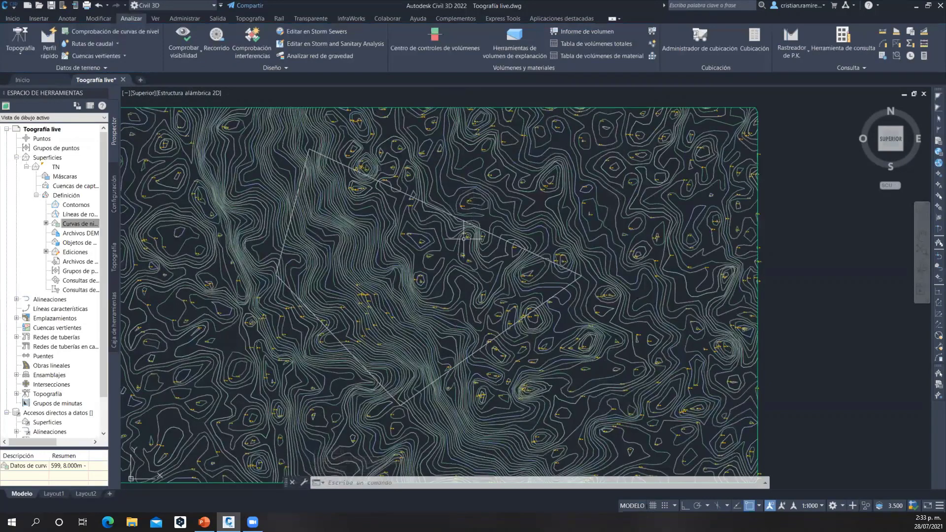
pyautogui.moveTo(464, 238)
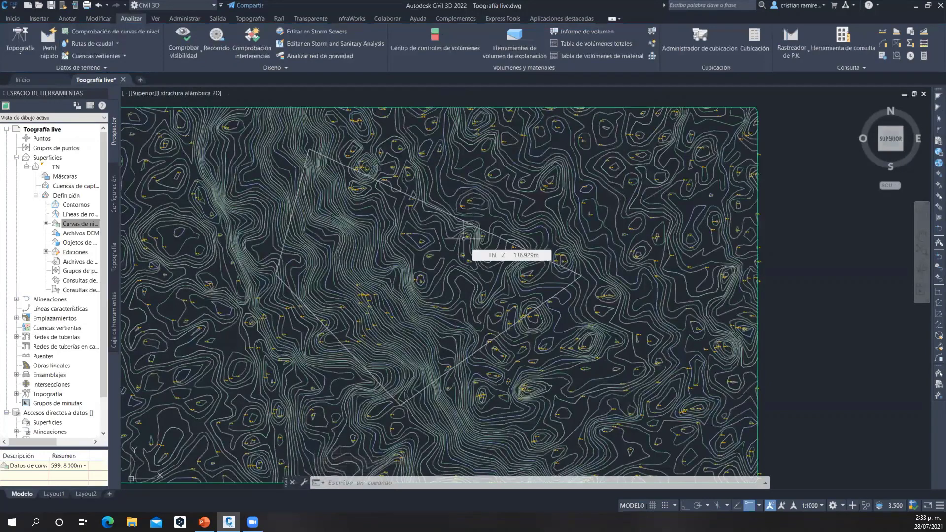
pyautogui.click(20, 22)
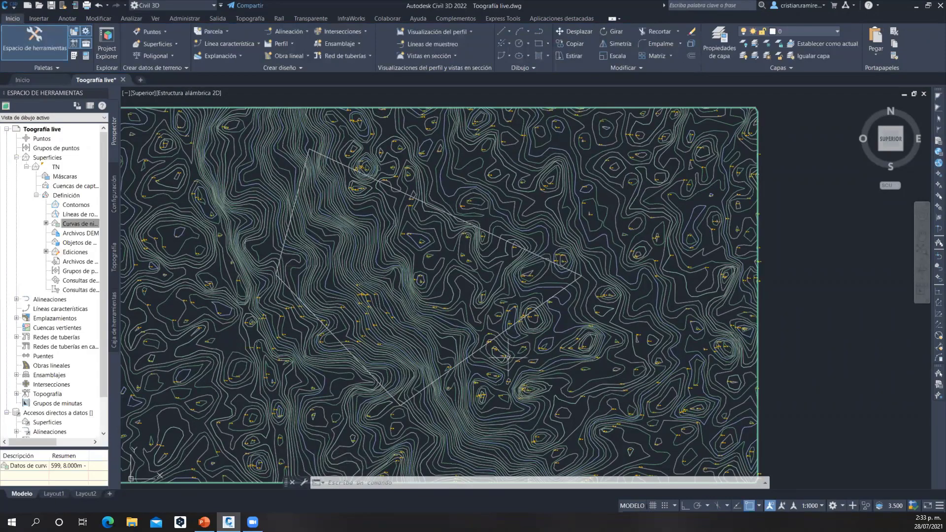
pyautogui.press('Escape')
pyautogui.press('Escape')
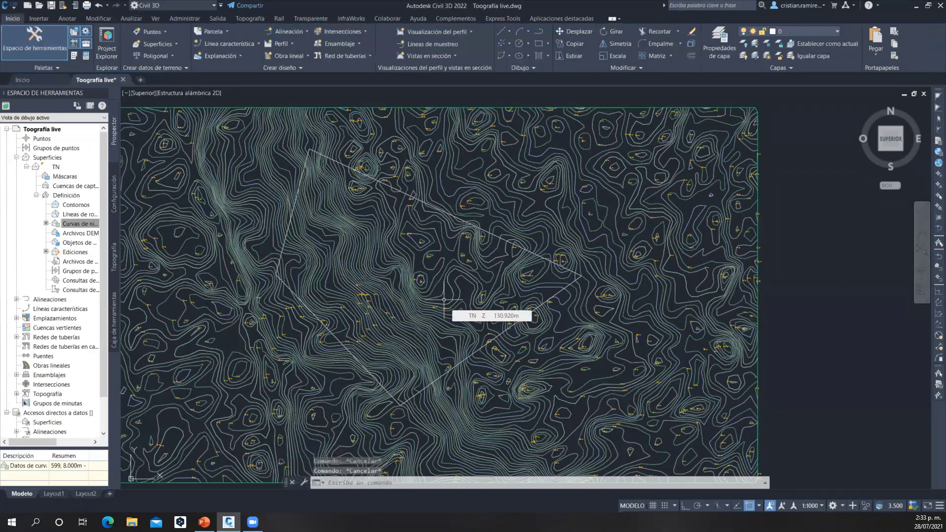
pyautogui.write('pol')
pyautogui.press('Return')
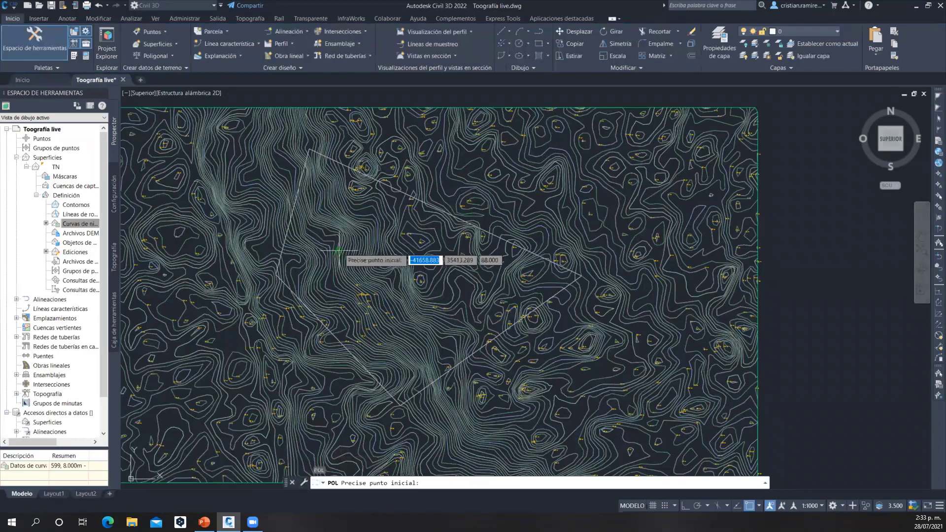
pyautogui.scroll(3, 340, 253)
pyautogui.moveTo(492, 276); pyautogui.dragTo(427, 240, button='middle')
pyautogui.scroll(2, 431, 230)
pyautogui.press('Escape')
pyautogui.press('Escape')
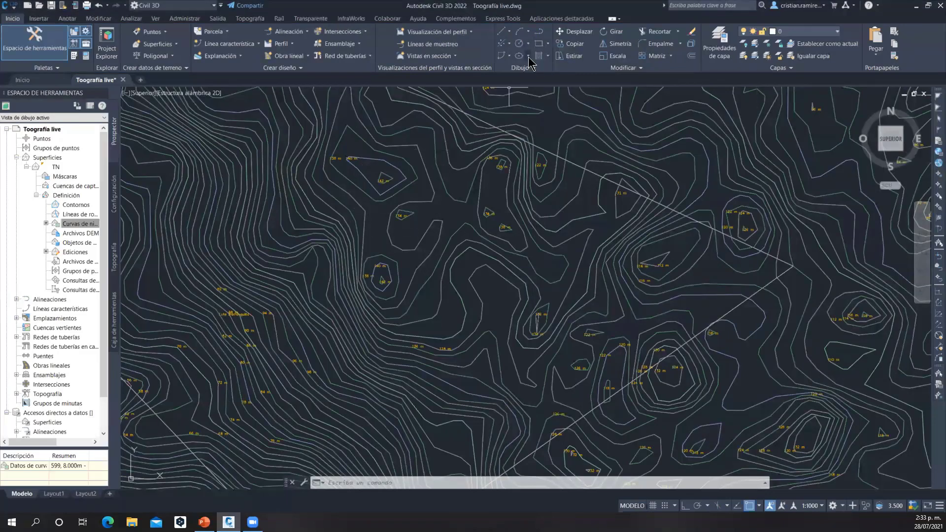
# Draw a rectangle about 580 by 300 m over the contours inside the property boundary polygon
pyautogui.click(539, 44)
pyautogui.click(370, 215)
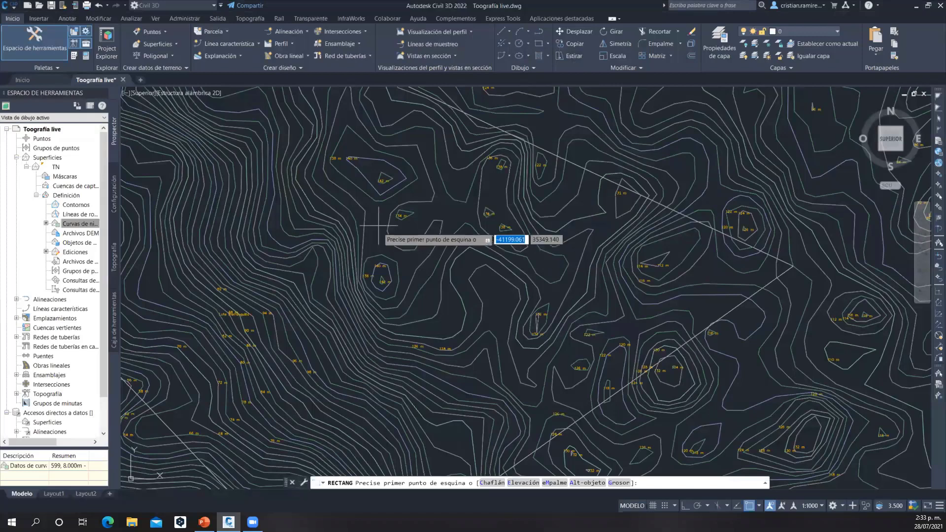
pyautogui.click(629, 347)
pyautogui.scroll(5, 441, 223)
pyautogui.scroll(-5, 442, 223)
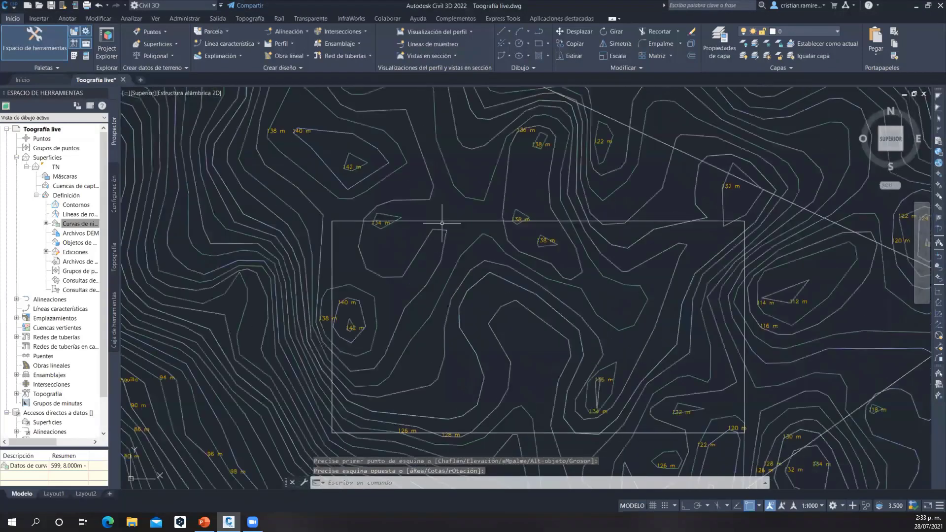
pyautogui.press('Escape')
pyautogui.moveTo(442, 224); pyautogui.dragTo(429, 243, button='middle')
pyautogui.scroll(3, 439, 207)
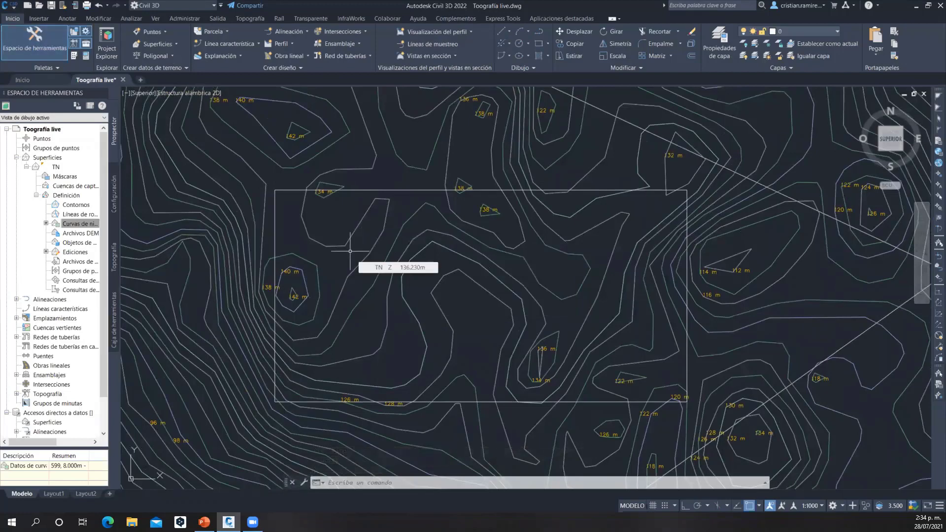
# Draw a single-segment polyline lengthwise across the rectangle, from its west edge to its east edge
pyautogui.write('pol')
pyautogui.press('Return')
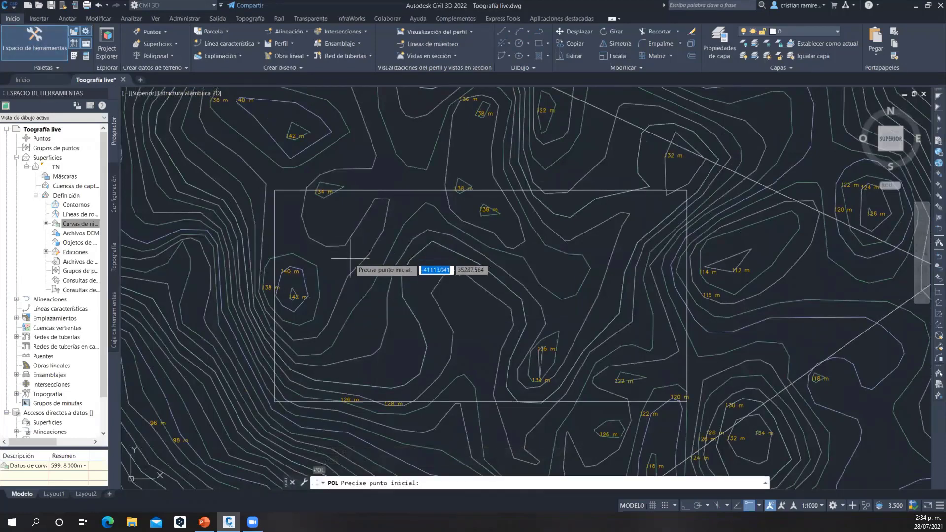
pyautogui.scroll(5, 275, 256)
pyautogui.click(279, 325)
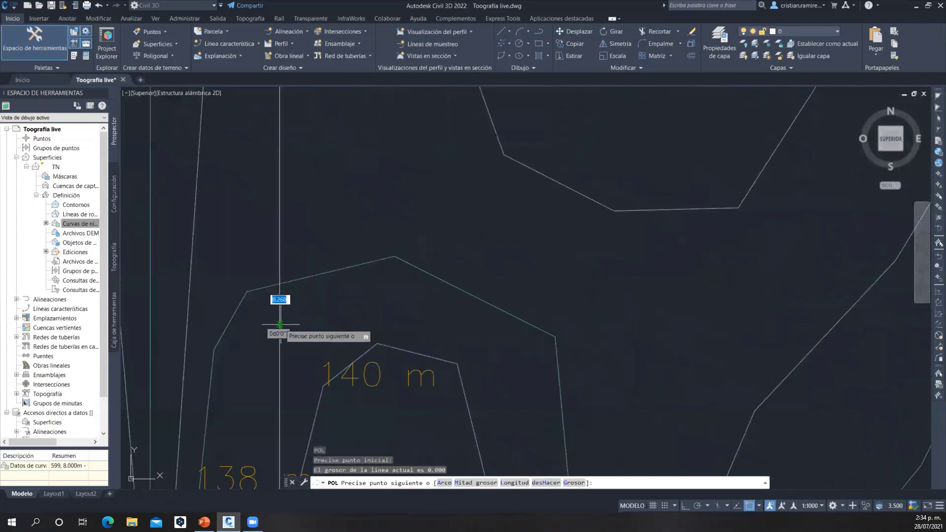
pyautogui.scroll(-5, 651, 345)
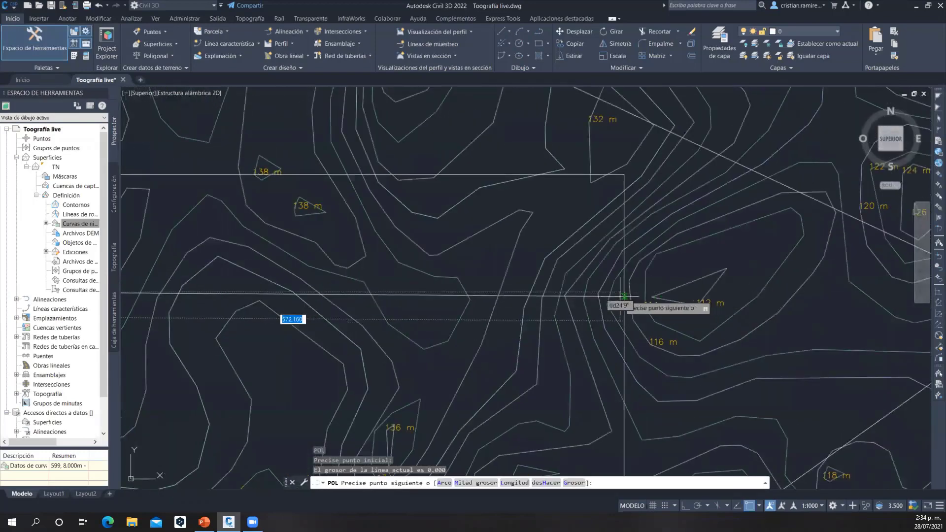
pyautogui.click(624, 296)
pyautogui.press('Escape')
pyautogui.scroll(-6, 550, 280)
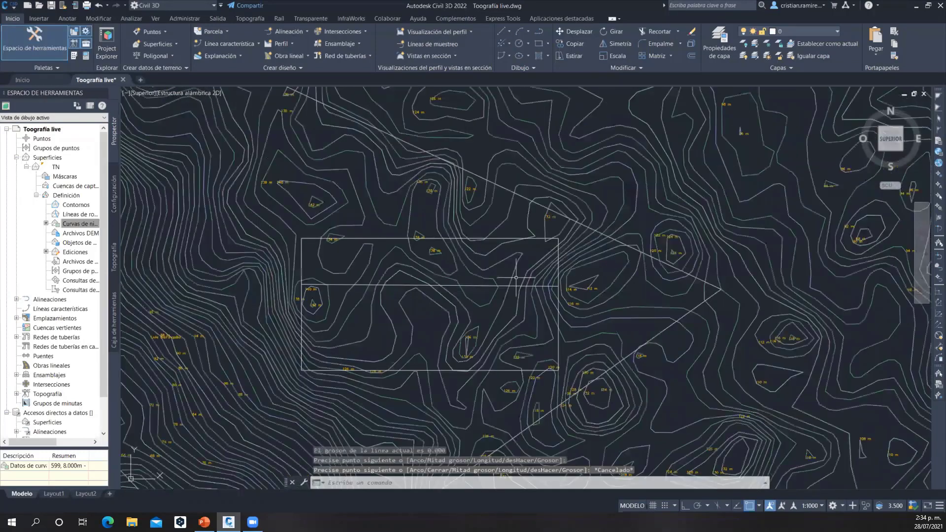
# Create an alignment from the polyline crossing the rectangle, accepting its direction and the default alignment settings
pyautogui.scroll(2, 492, 295)
pyautogui.click(289, 31)
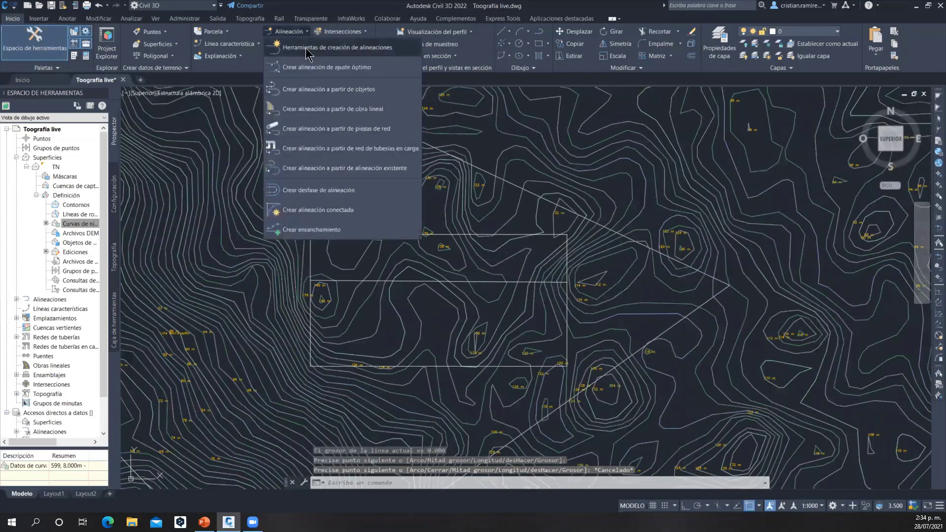
pyautogui.click(363, 90)
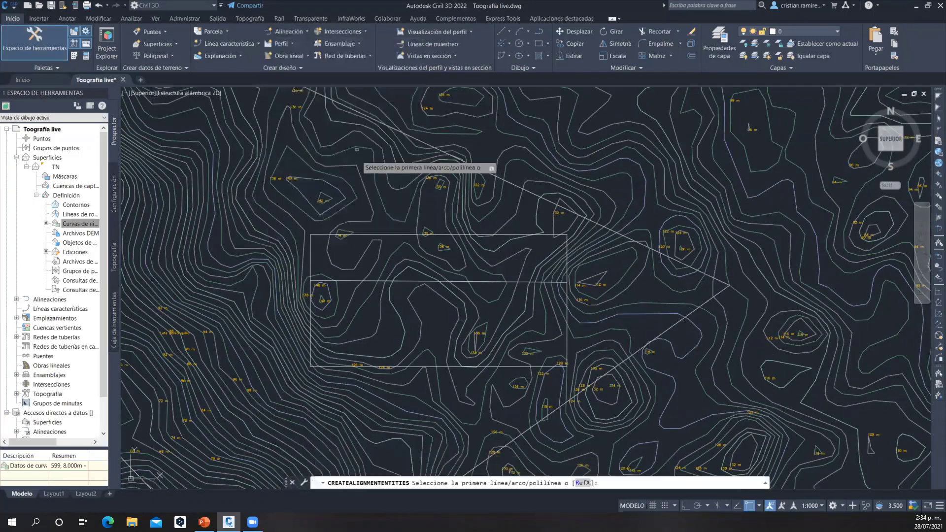
pyautogui.click(405, 282)
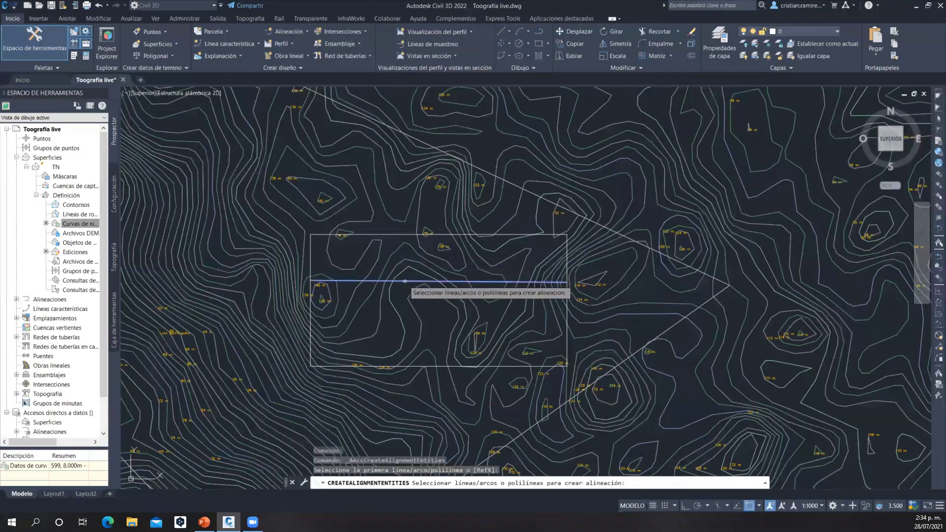
pyautogui.press('Return')
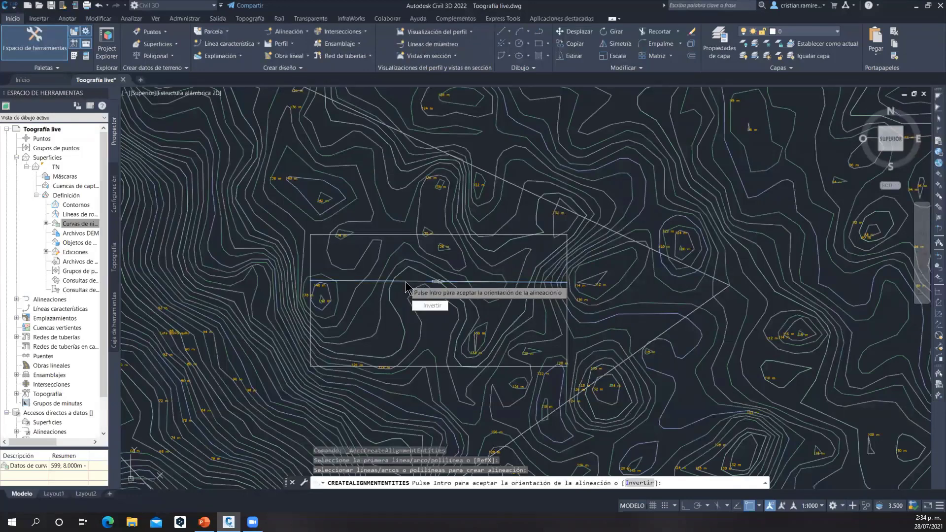
pyautogui.press('Return')
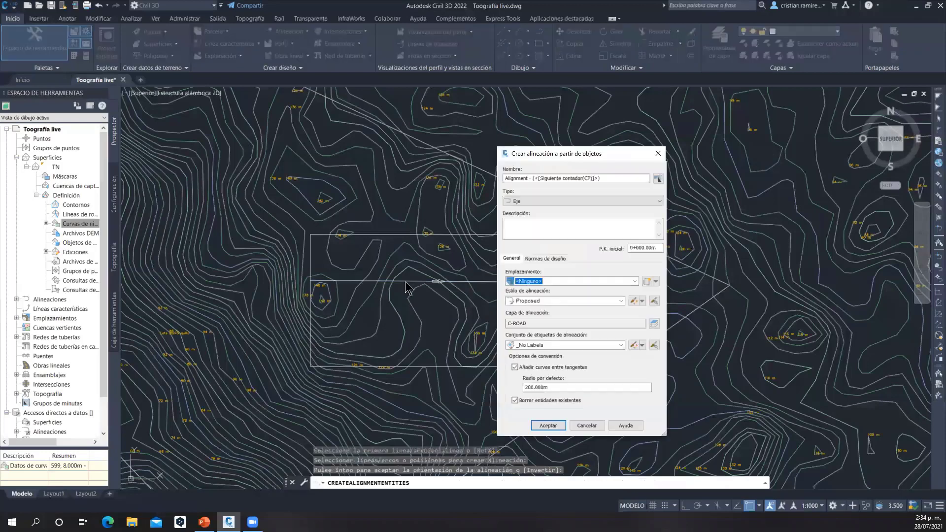
pyautogui.click(547, 425)
pyautogui.scroll(5, 386, 275)
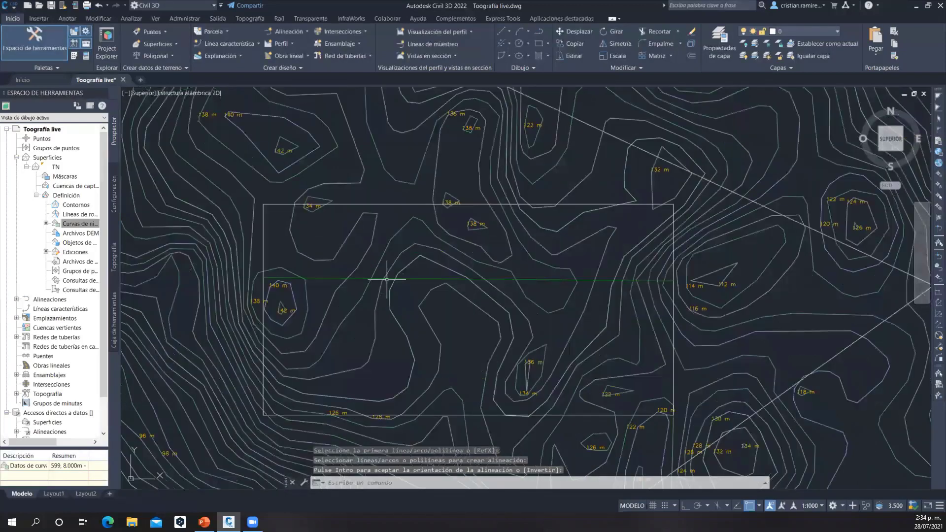
# Create a surface profile along the new alignment, adding the TN surface to the profile list
pyautogui.click(384, 270)
pyautogui.scroll(-6, 384, 270)
pyautogui.moveTo(453, 267); pyautogui.dragTo(378, 274, button='middle')
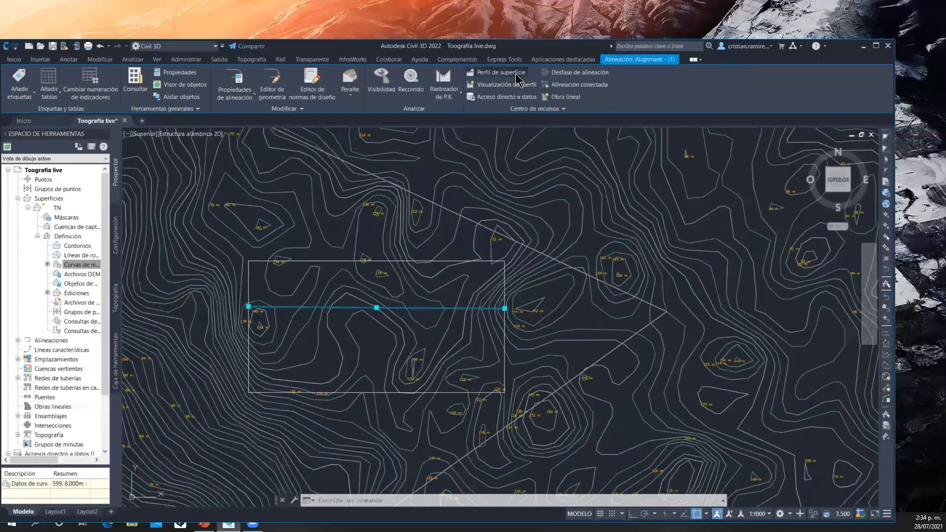
pyautogui.click(516, 75)
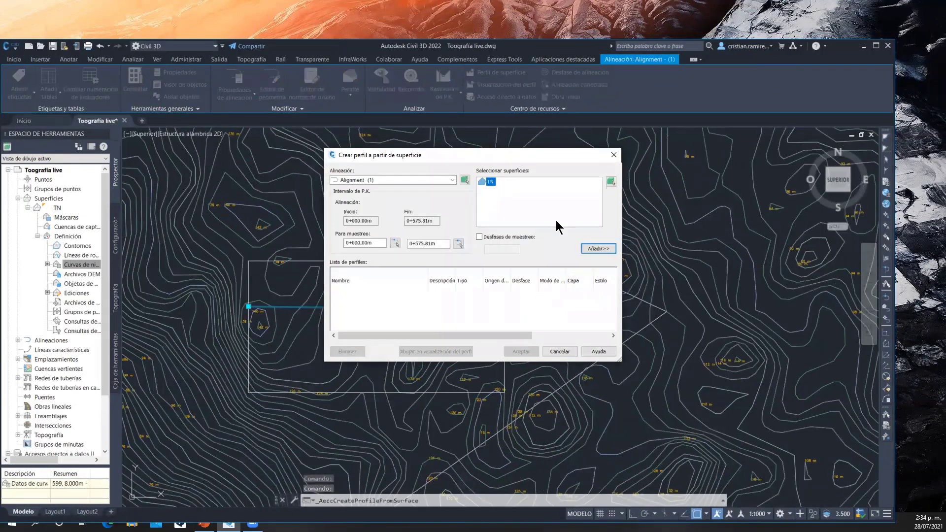
pyautogui.click(598, 249)
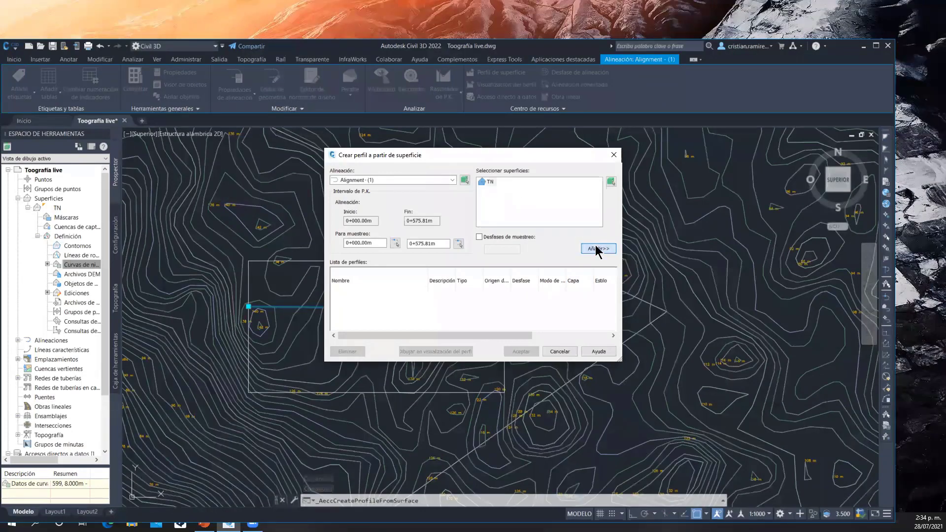
# Create the alignment's profile view with the default settings, placing it in the empty area east of the terrain
pyautogui.click(450, 352)
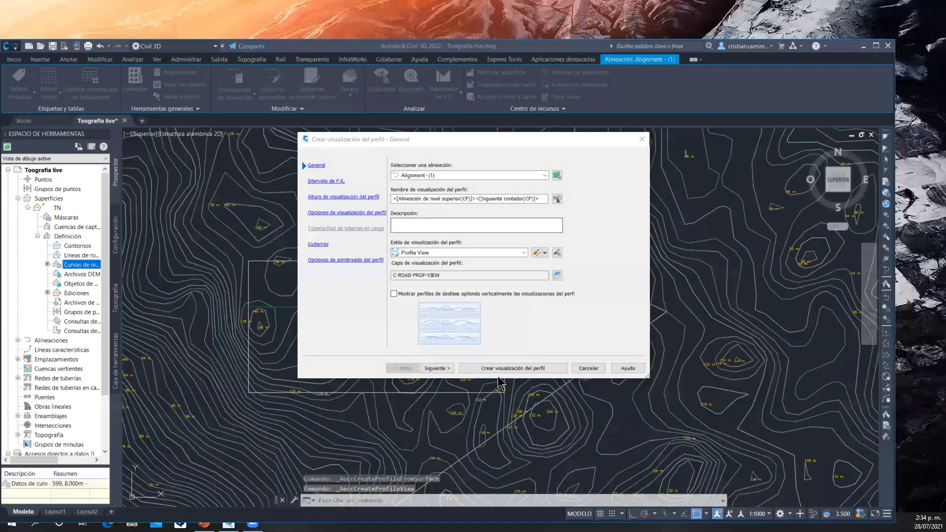
pyautogui.click(502, 369)
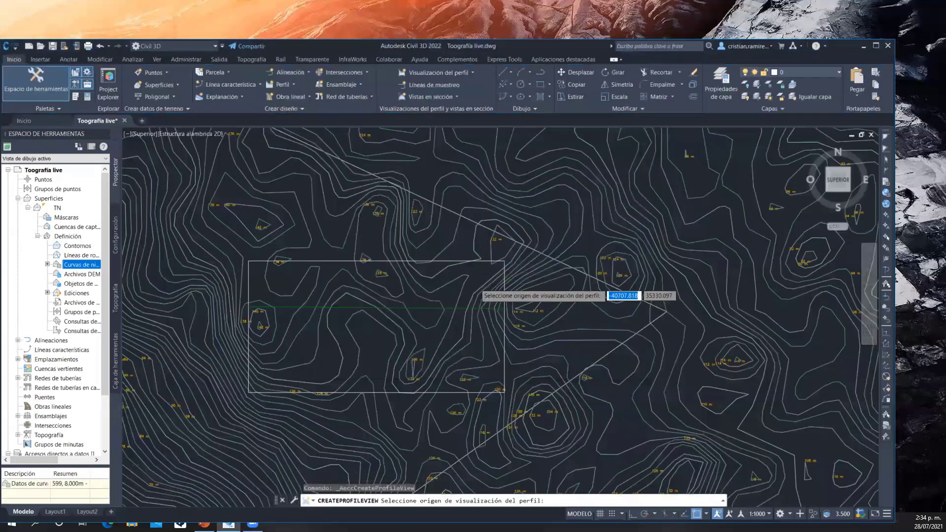
pyautogui.scroll(-8, 620, 258)
pyautogui.click(650, 238)
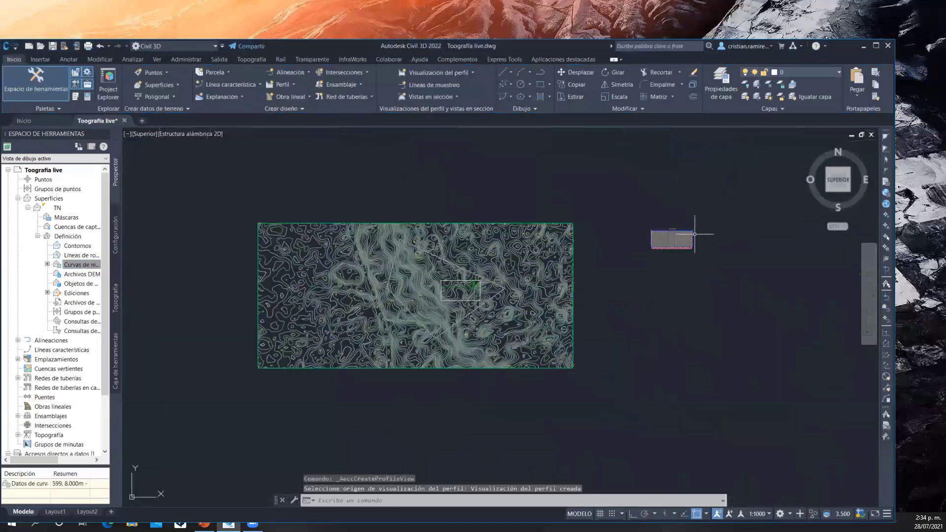
# Examine the terrain line and elevations in the profile view and compare them with the contours along the alignment in plan
pyautogui.scroll(2, 596, 239)
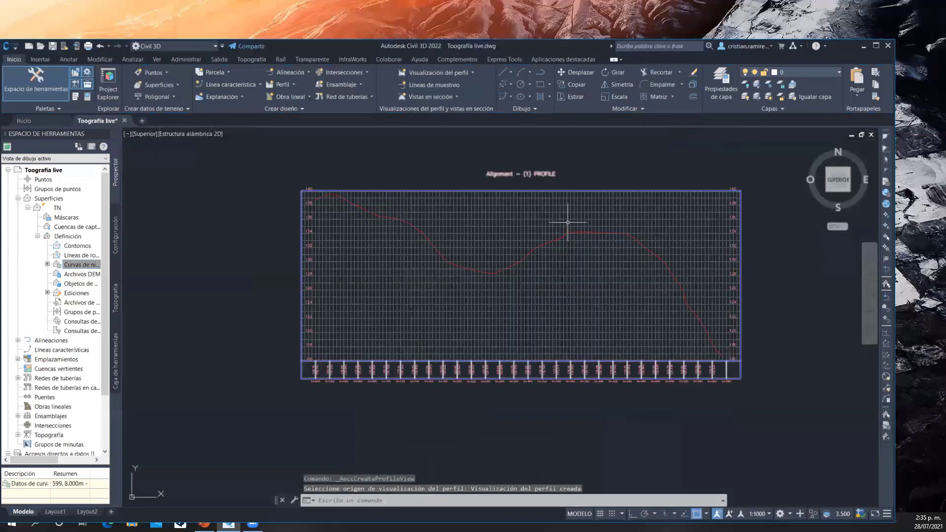
pyautogui.scroll(2, 566, 220)
pyautogui.scroll(-8, 567, 221)
pyautogui.moveTo(390, 323); pyautogui.dragTo(573, 260, button='middle')
pyautogui.moveTo(282, 286); pyautogui.dragTo(321, 280, button='middle')
pyautogui.scroll(8, 247, 288)
pyautogui.scroll(-4, 480, 286)
pyautogui.moveTo(479, 286); pyautogui.dragTo(553, 274, button='middle')
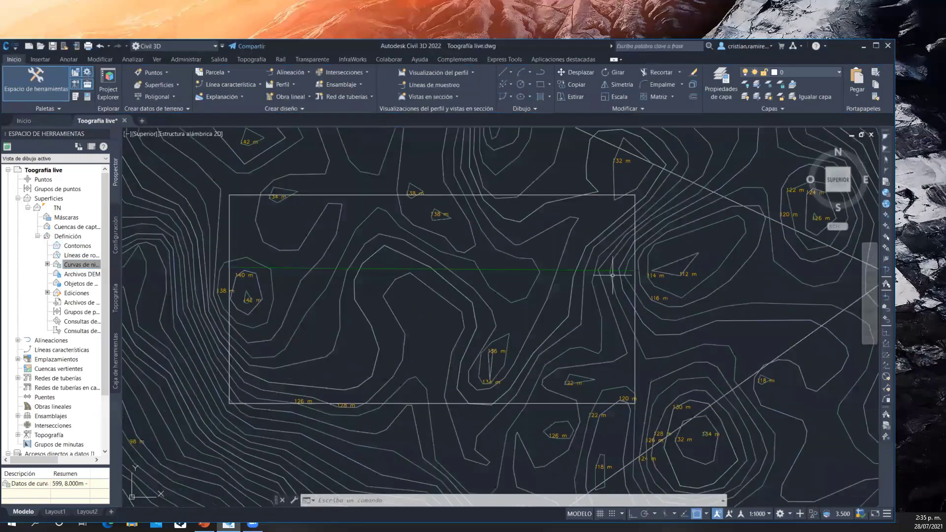
pyautogui.scroll(-6, 300, 289)
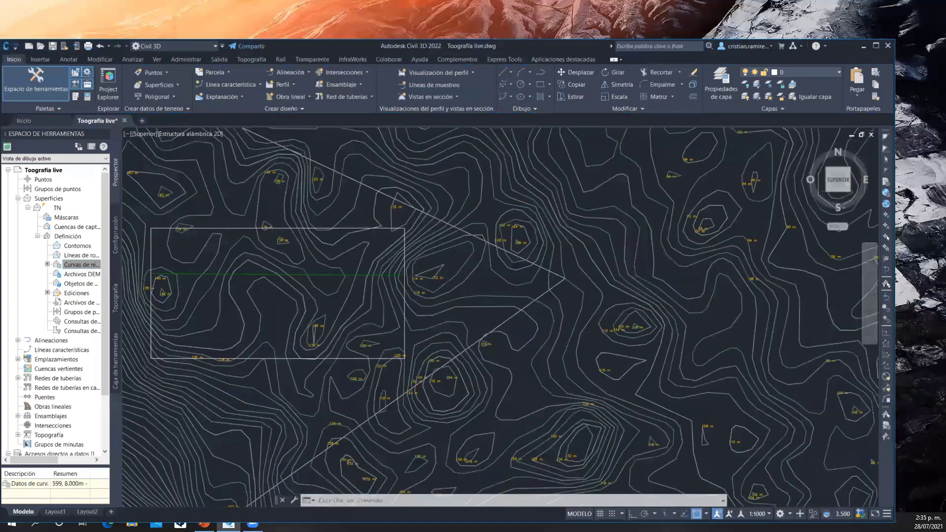
pyautogui.moveTo(683, 237); pyautogui.dragTo(409, 259, button='middle')
pyautogui.scroll(4, 678, 161)
pyautogui.scroll(2, 670, 163)
pyautogui.moveTo(622, 217); pyautogui.dragTo(676, 209, button='middle')
pyautogui.scroll(-2, 675, 210)
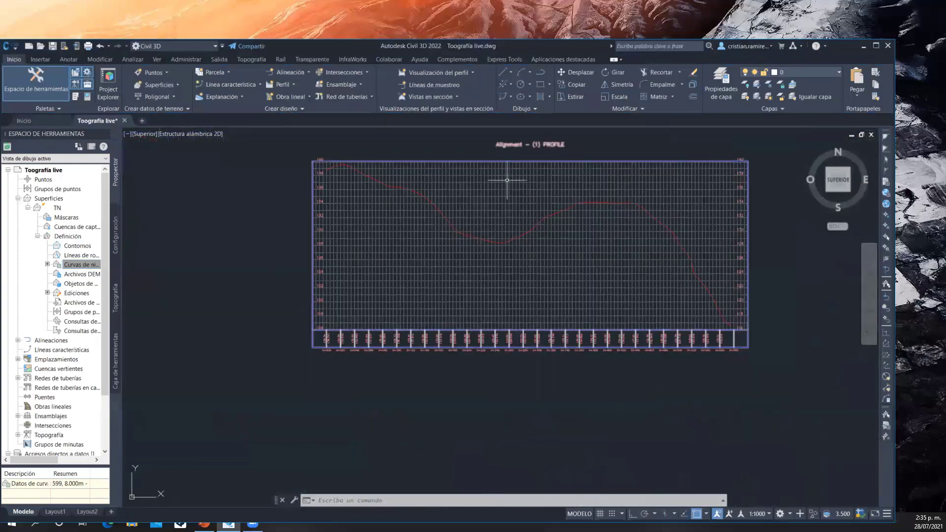
pyautogui.scroll(2, 508, 180)
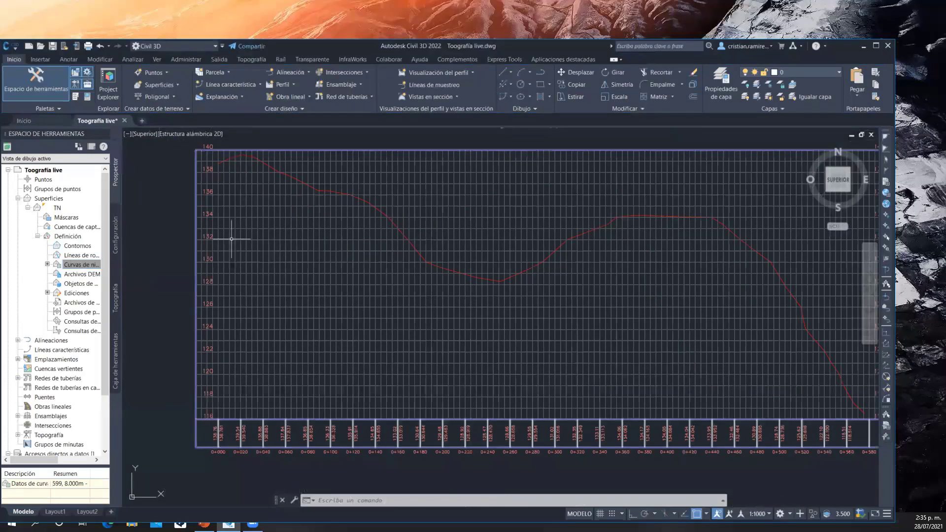
# Set the elevation of the platform rectangle's polyline to 131 m in its properties
pyautogui.scroll(-5, 272, 232)
pyautogui.moveTo(264, 246); pyautogui.dragTo(556, 228, button='middle')
pyautogui.scroll(-3, 556, 228)
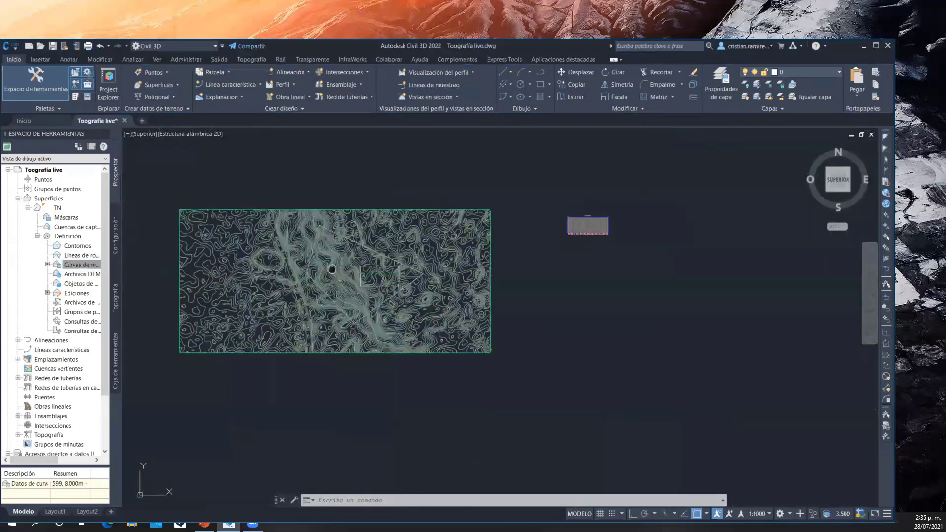
pyautogui.scroll(8, 349, 264)
pyautogui.click(439, 295)
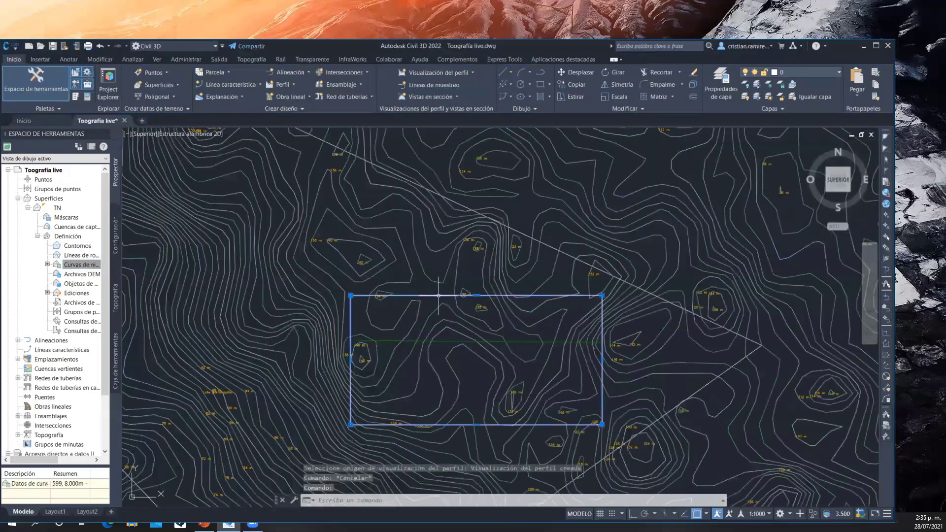
pyautogui.rightClick(439, 296)
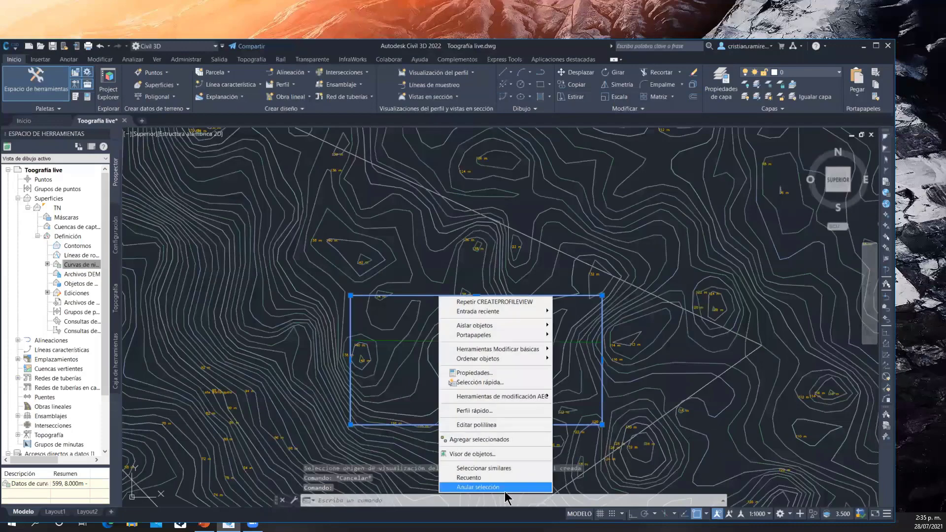
pyautogui.click(475, 372)
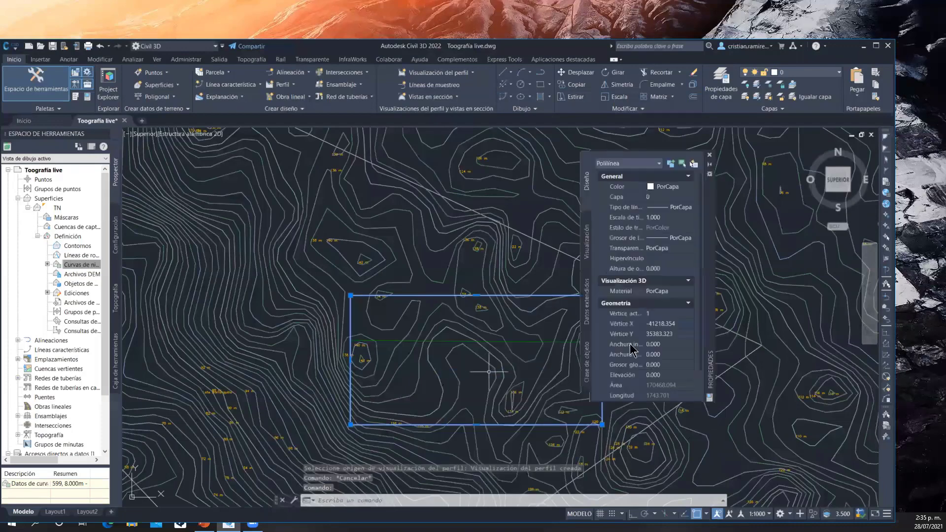
pyautogui.click(665, 375)
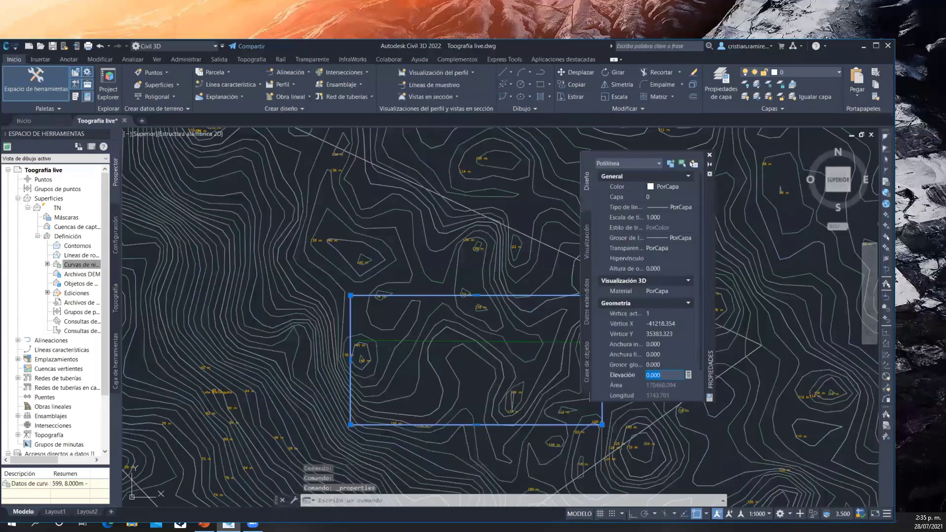
pyautogui.press('Return')
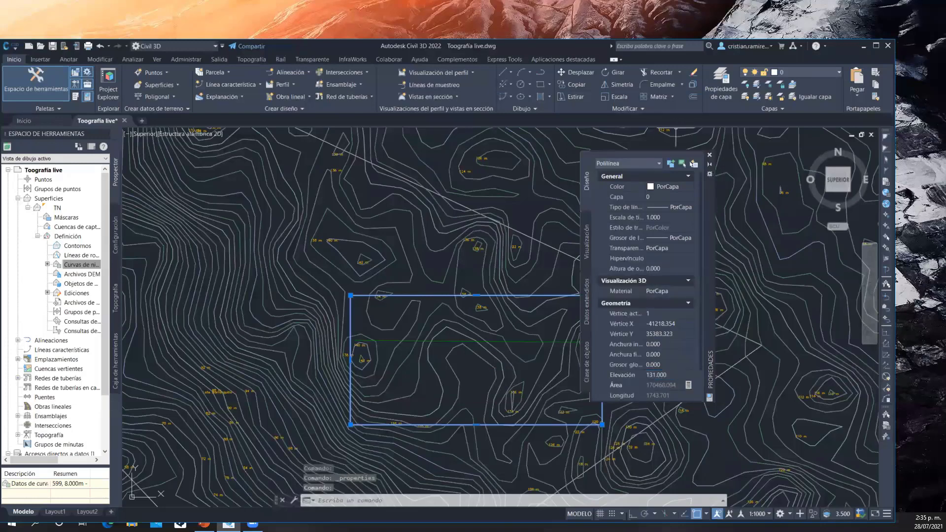
pyautogui.click(710, 154)
pyautogui.press('Escape')
# Convert the platform rectangle into a feature line with the default site, layer and conversion options, erasing the existing polyline
pyautogui.moveTo(546, 315); pyautogui.dragTo(505, 263, button='middle')
pyautogui.scroll(-2, 506, 262)
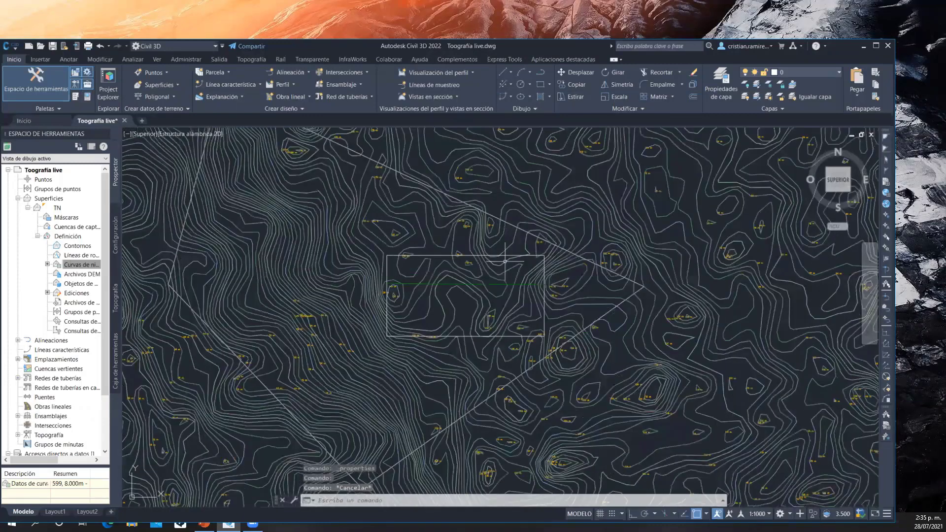
pyautogui.scroll(2, 505, 261)
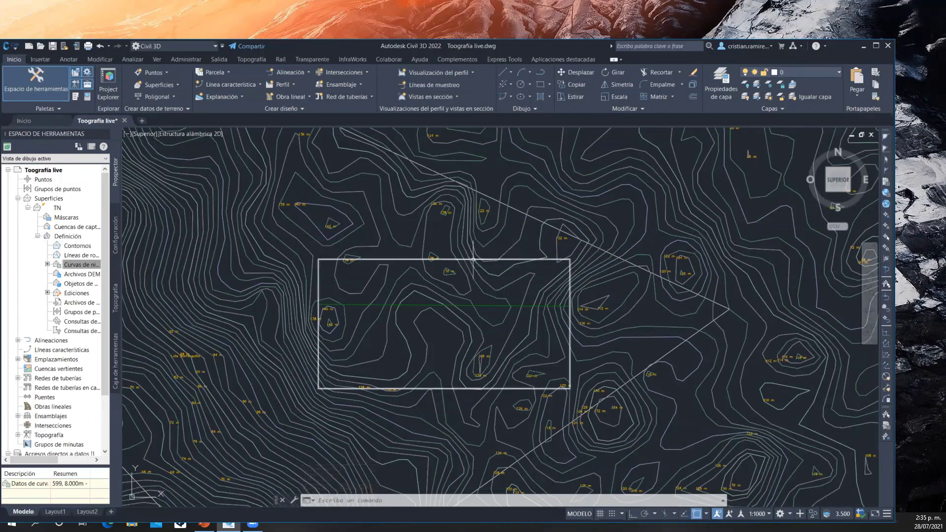
pyautogui.moveTo(473, 260)
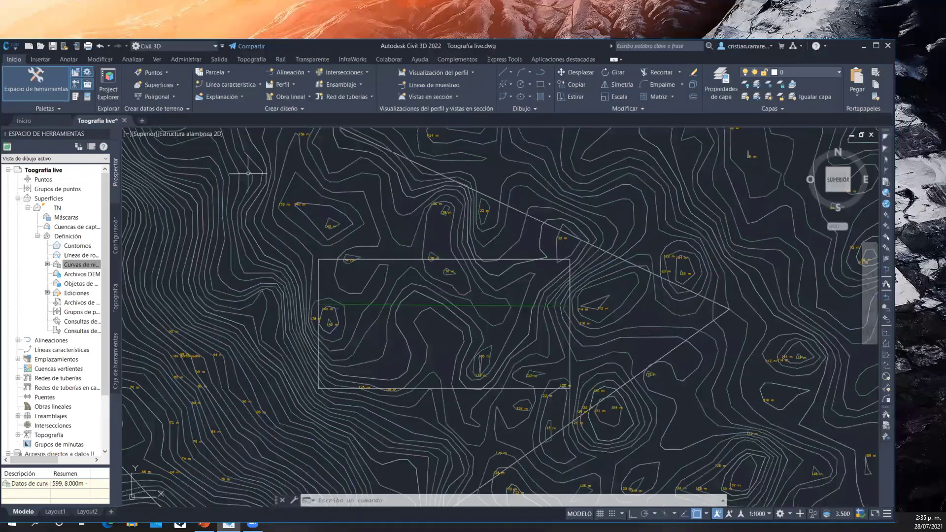
pyautogui.click(260, 87)
pyautogui.click(256, 120)
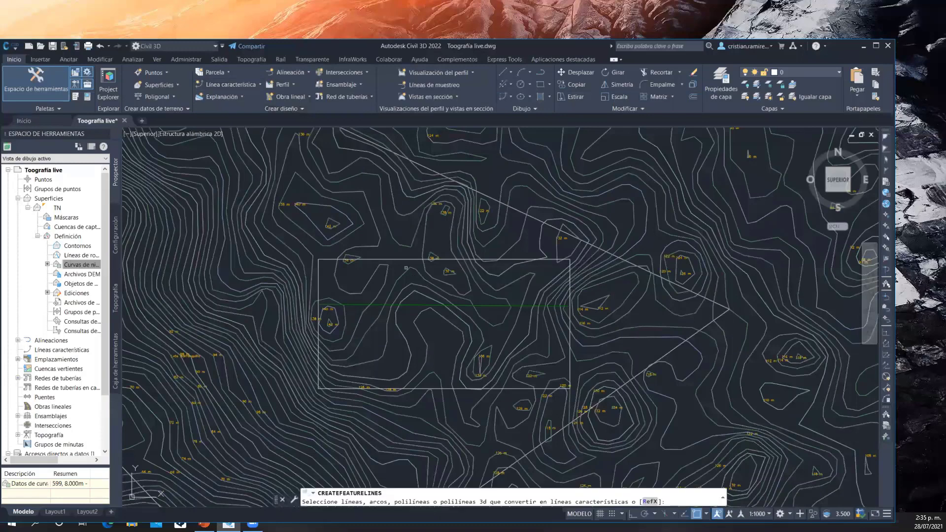
pyautogui.click(395, 260)
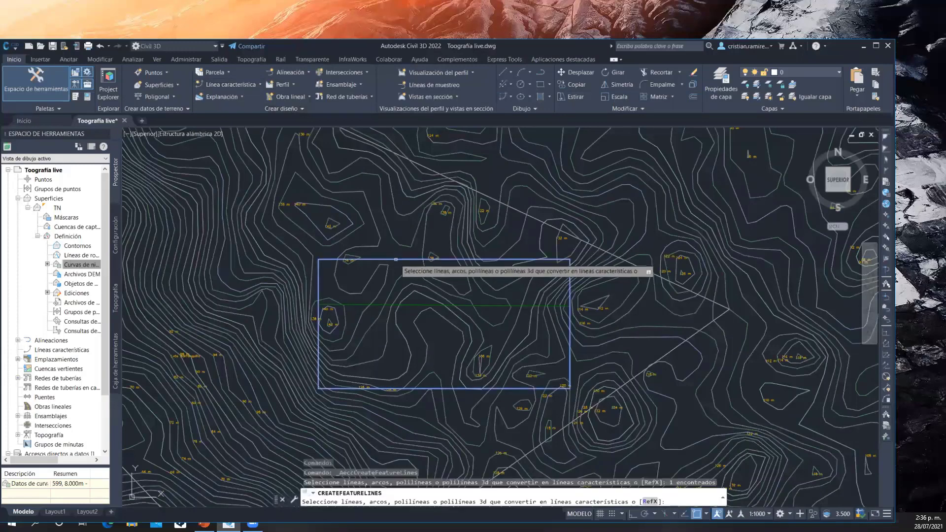
pyautogui.press('Return')
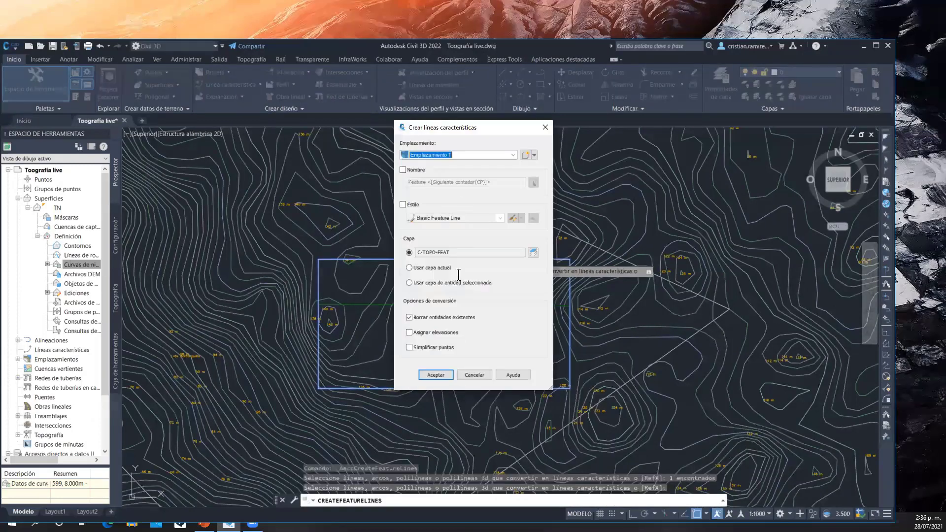
pyautogui.click(436, 376)
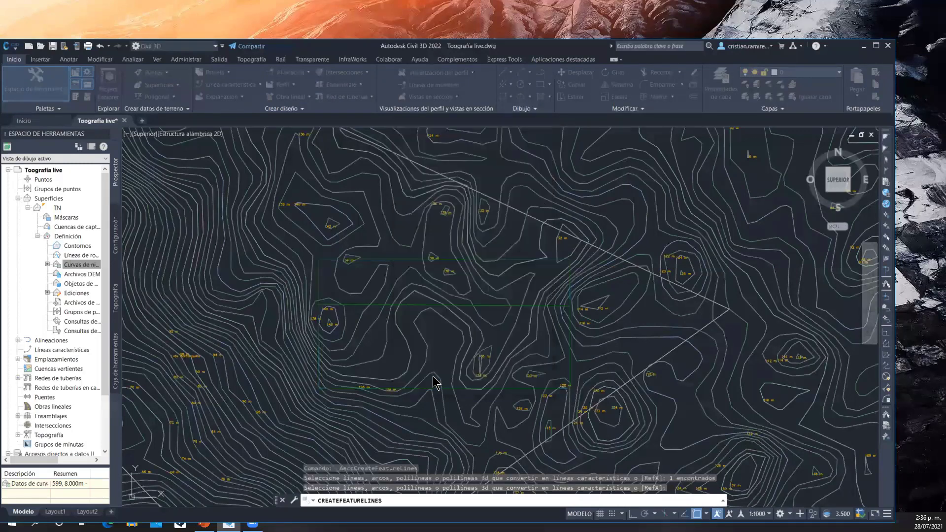
# Create a grading group named Terraza with automatic surface creation and TN as volume base surface, accepting the default surface properties
pyautogui.moveTo(387, 259); pyautogui.dragTo(353, 230, button='middle')
pyautogui.click(218, 99)
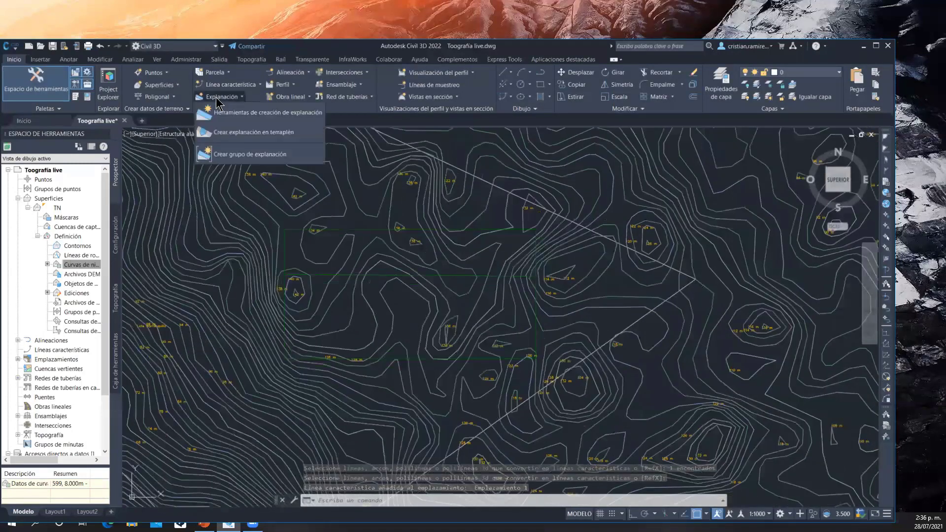
pyautogui.click(248, 116)
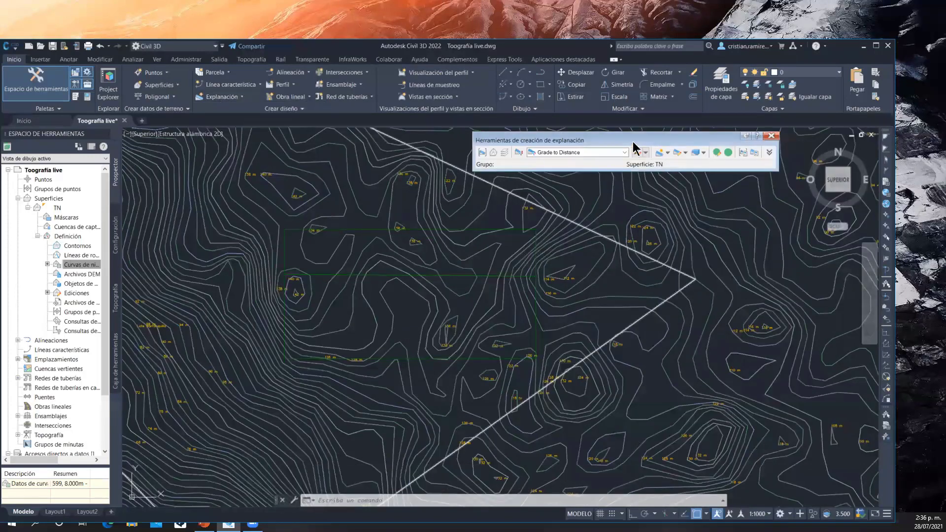
pyautogui.moveTo(626, 140); pyautogui.dragTo(419, 157)
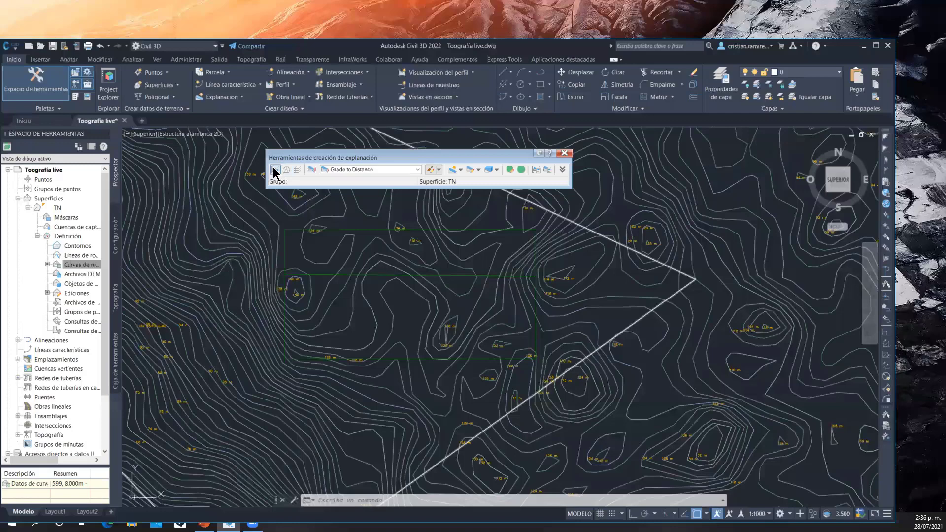
pyautogui.click(274, 170)
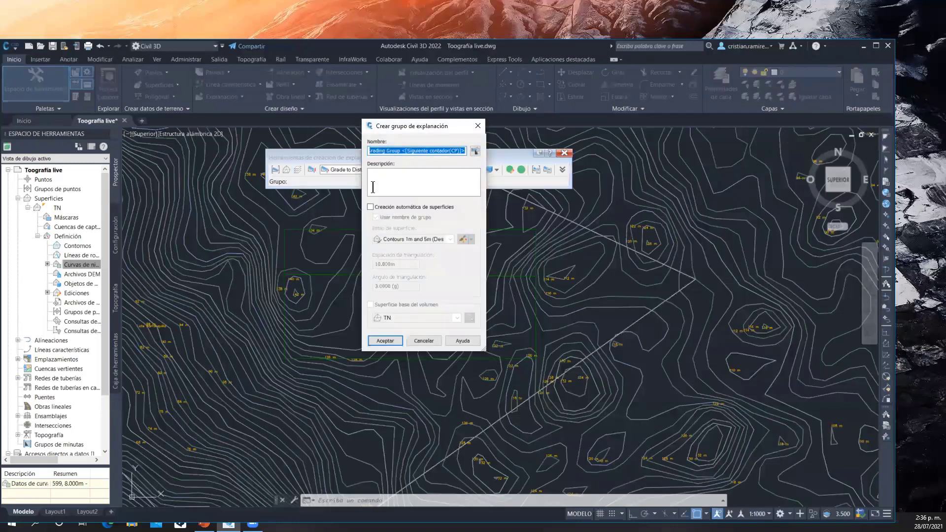
pyautogui.write('Terraza')
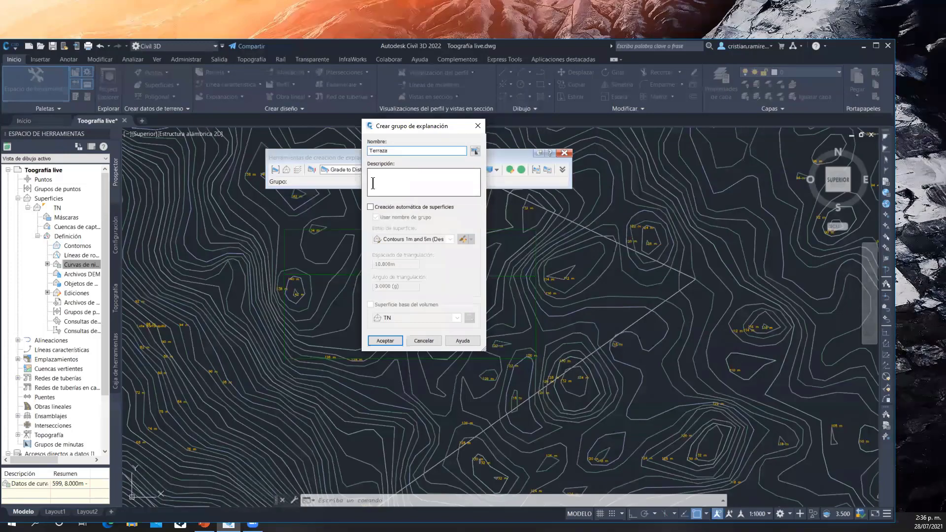
pyautogui.click(376, 210)
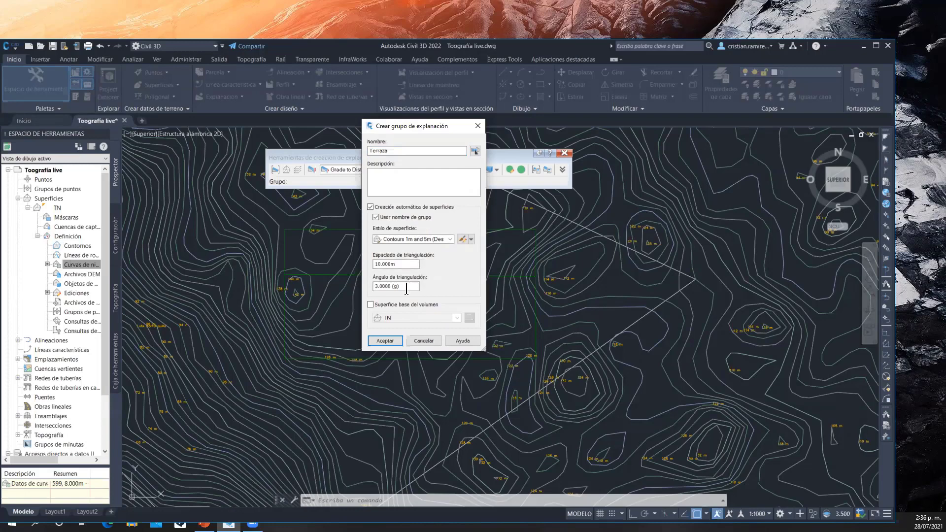
pyautogui.click(397, 305)
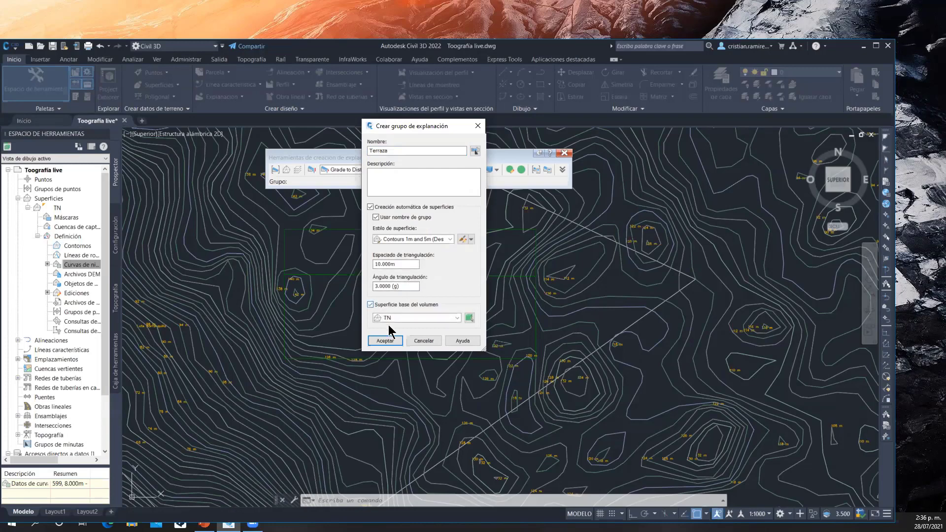
pyautogui.click(401, 341)
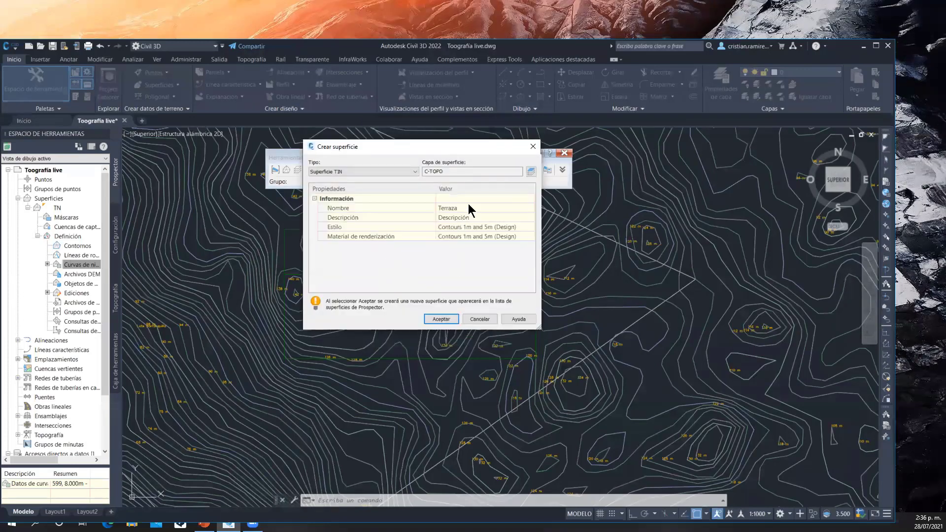
pyautogui.click(441, 319)
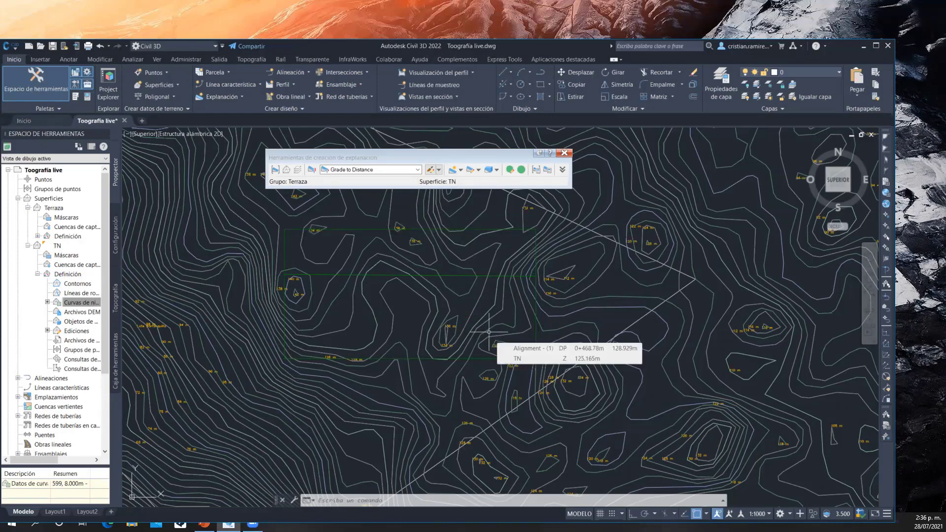
# Set the grading criteria for the Terraza group to Grade to Surface
pyautogui.click(418, 169)
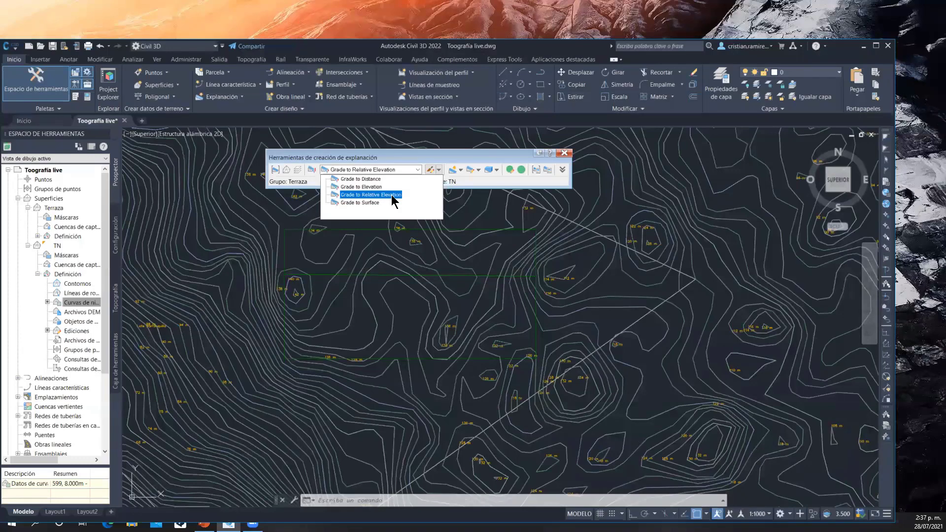
pyautogui.click(331, 204)
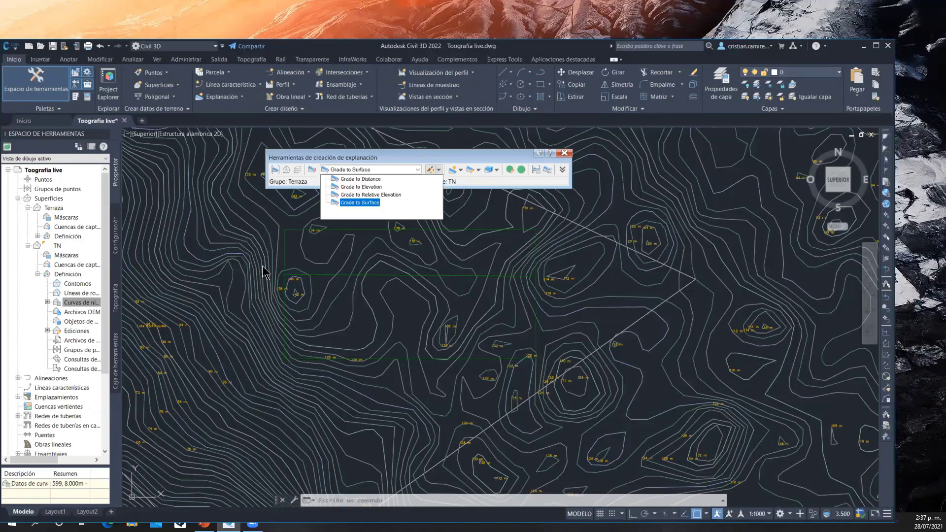
pyautogui.click(392, 196)
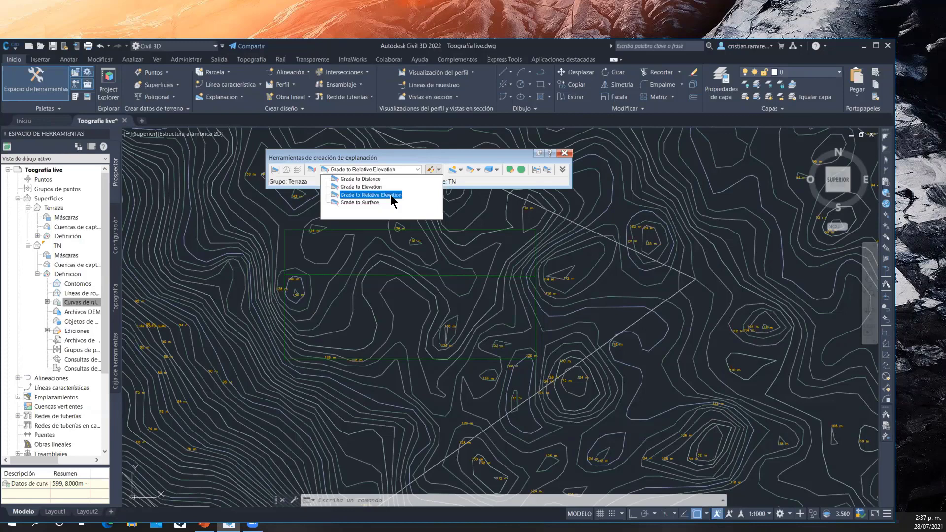
pyautogui.click(384, 203)
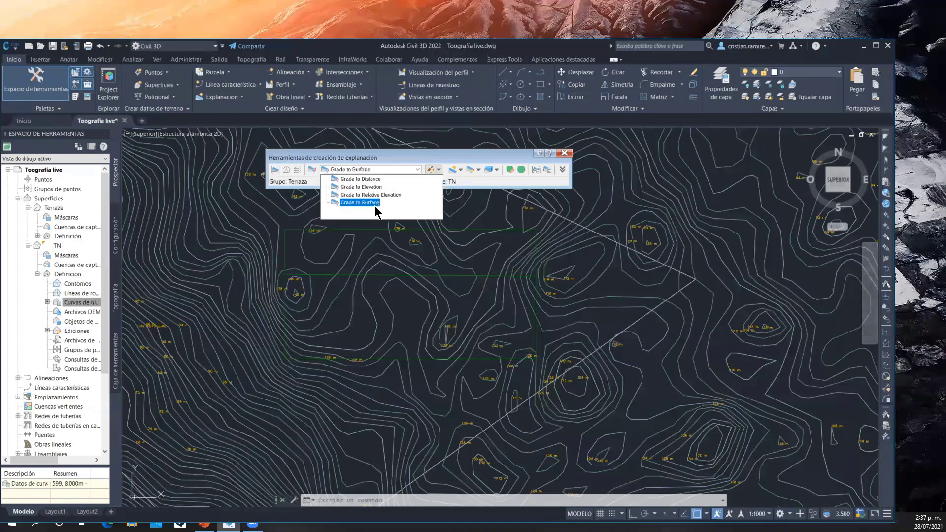
pyautogui.click(376, 205)
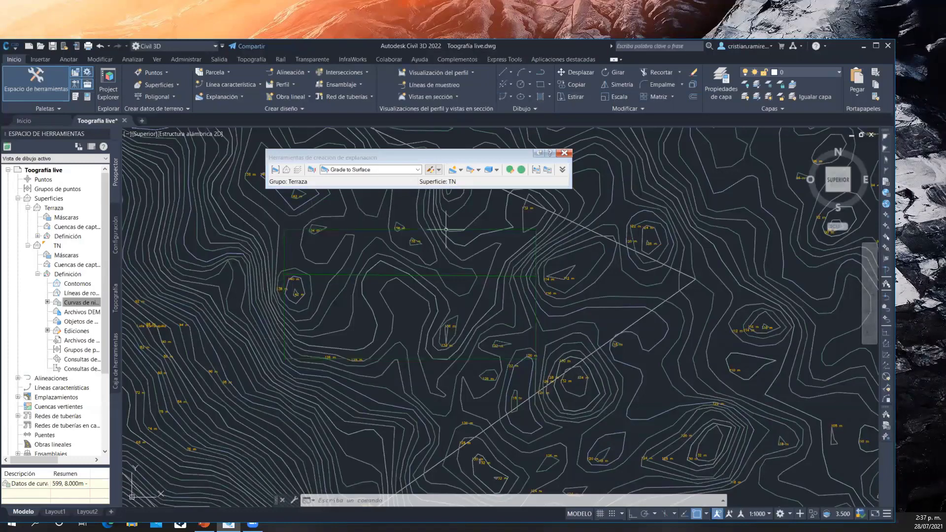
# Create a grading outward from the platform's feature line along its full length, with 2:1 slopes for both cut and fill
pyautogui.click(460, 170)
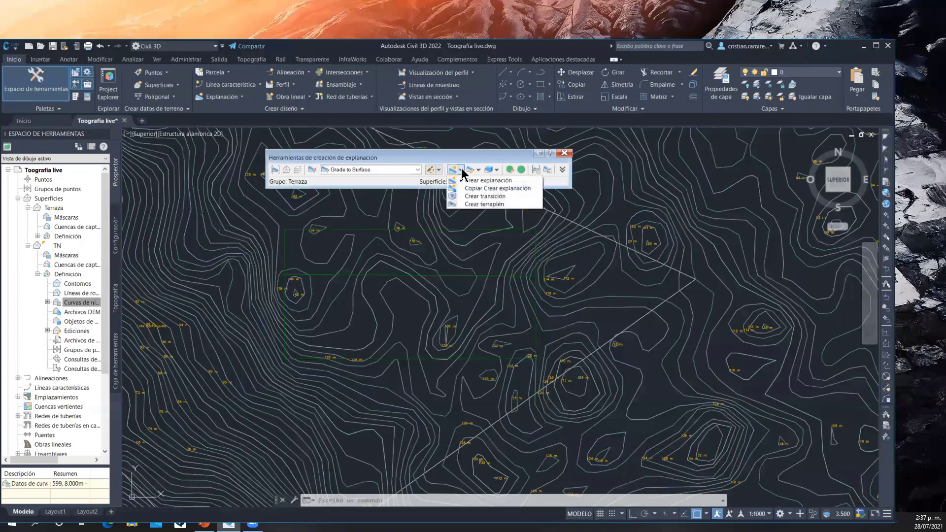
pyautogui.click(488, 180)
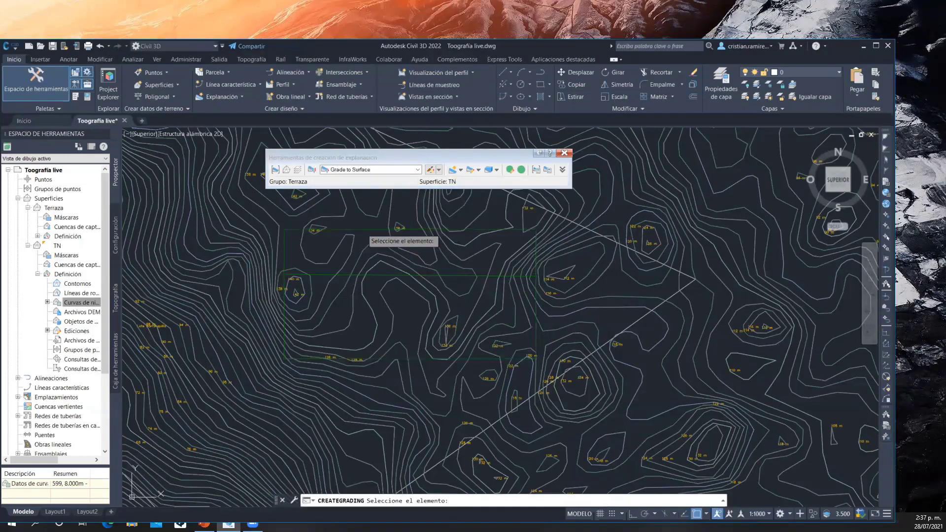
pyautogui.click(362, 230)
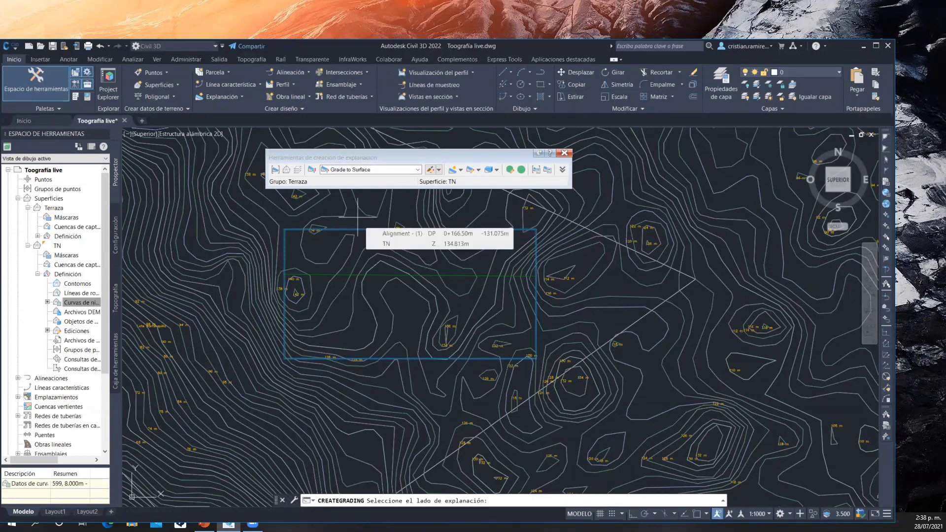
pyautogui.click(358, 217)
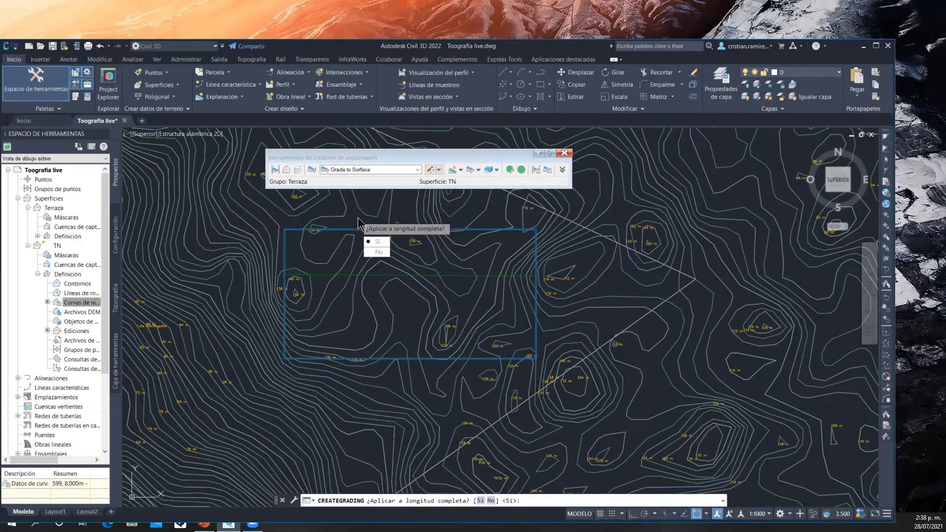
pyautogui.press('Return')
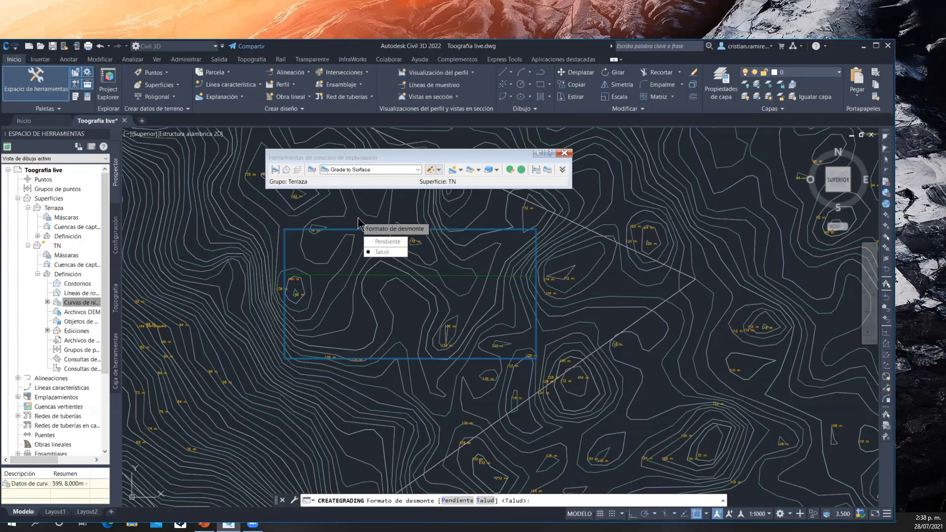
pyautogui.press('Return')
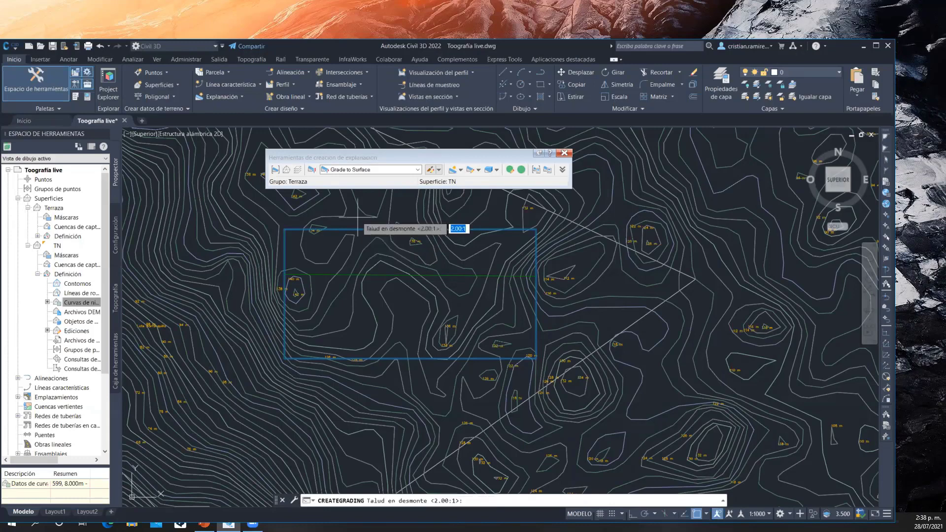
pyautogui.press('Return')
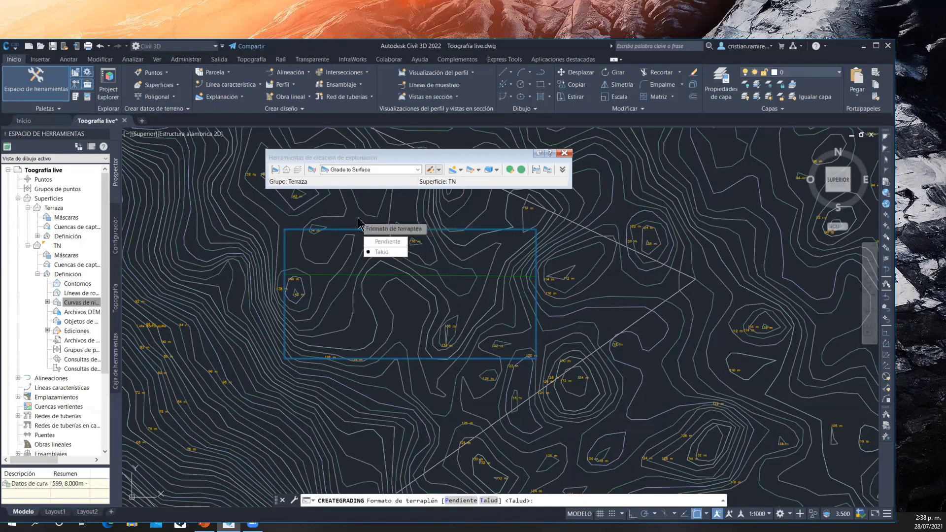
pyautogui.press('Return')
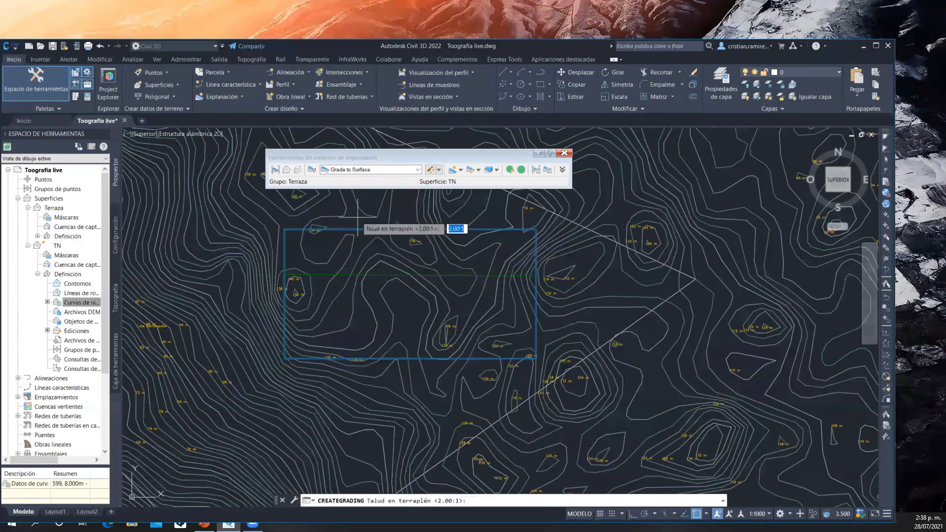
pyautogui.press('Return')
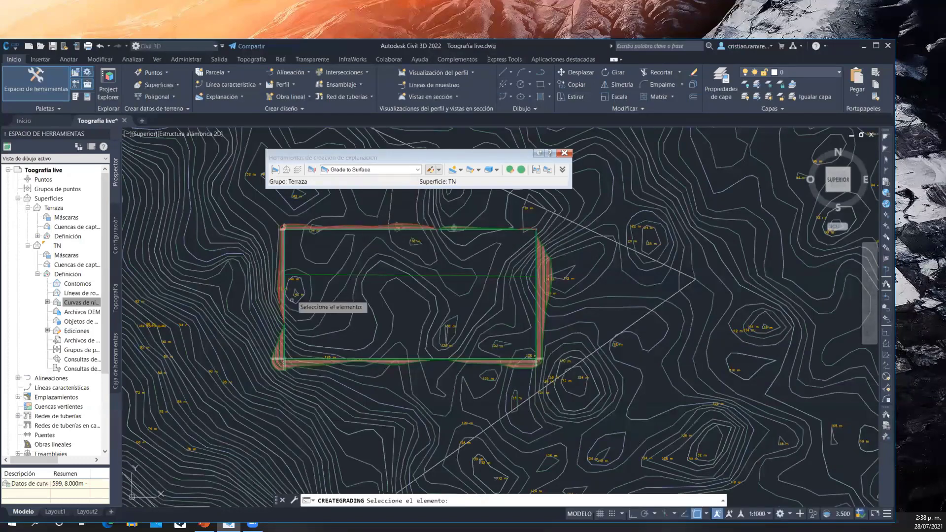
# Inspect the projected cut and fill slopes along the platform's edges
pyautogui.scroll(5, 286, 362)
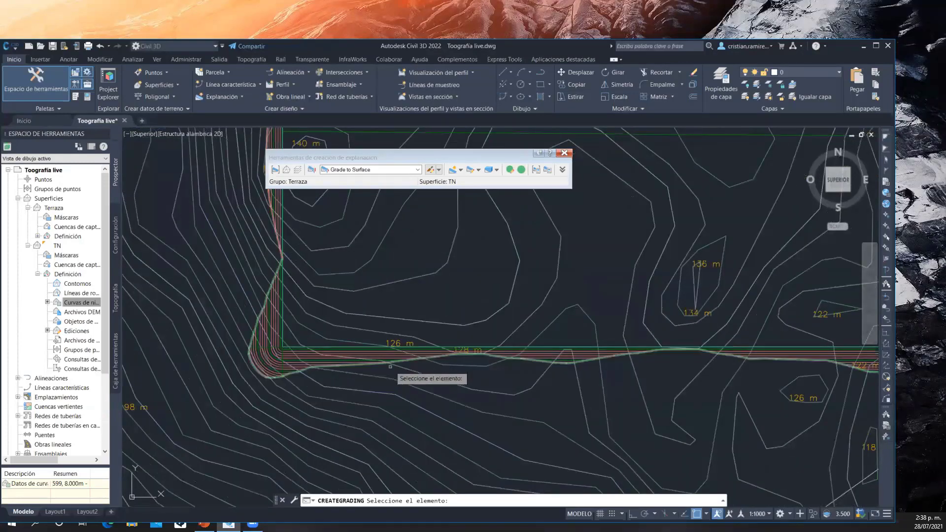
pyautogui.moveTo(528, 366); pyautogui.dragTo(359, 379, button='middle')
pyautogui.moveTo(592, 369); pyautogui.dragTo(461, 432, button='middle')
pyautogui.moveTo(601, 256); pyautogui.dragTo(650, 370, button='middle')
pyautogui.moveTo(528, 304); pyautogui.dragTo(619, 286, button='middle')
pyautogui.scroll(-2, 577, 290)
pyautogui.moveTo(503, 302); pyautogui.dragTo(480, 296, button='middle')
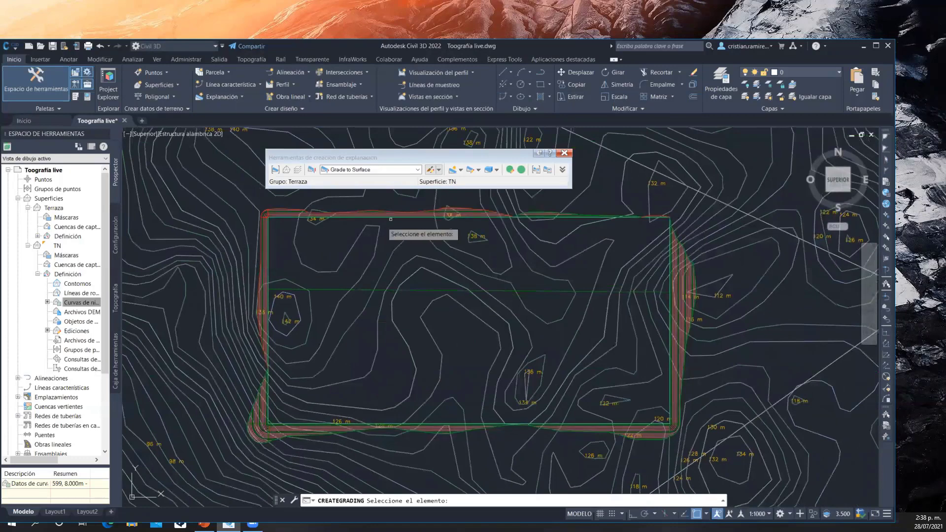
# Create a grading infill inside the platform rectangle and close the grading creation tools
pyautogui.click(461, 170)
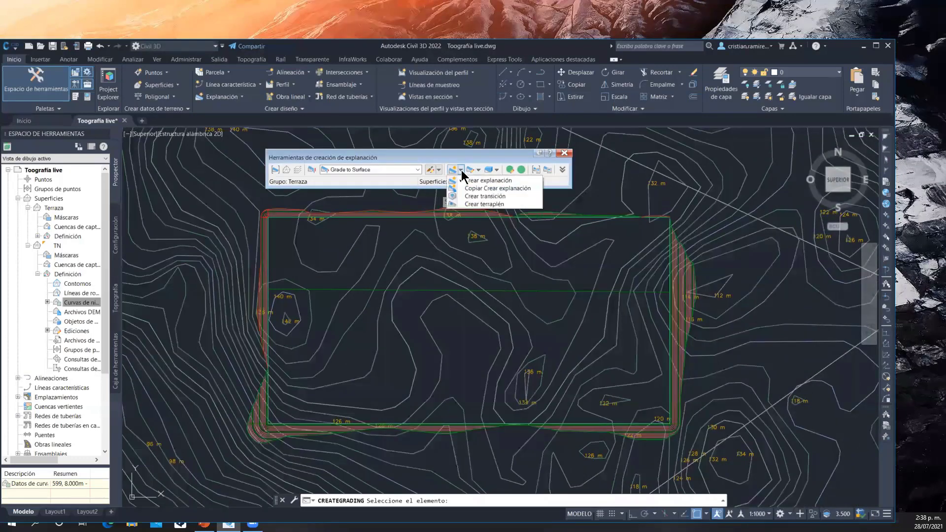
pyautogui.click(485, 204)
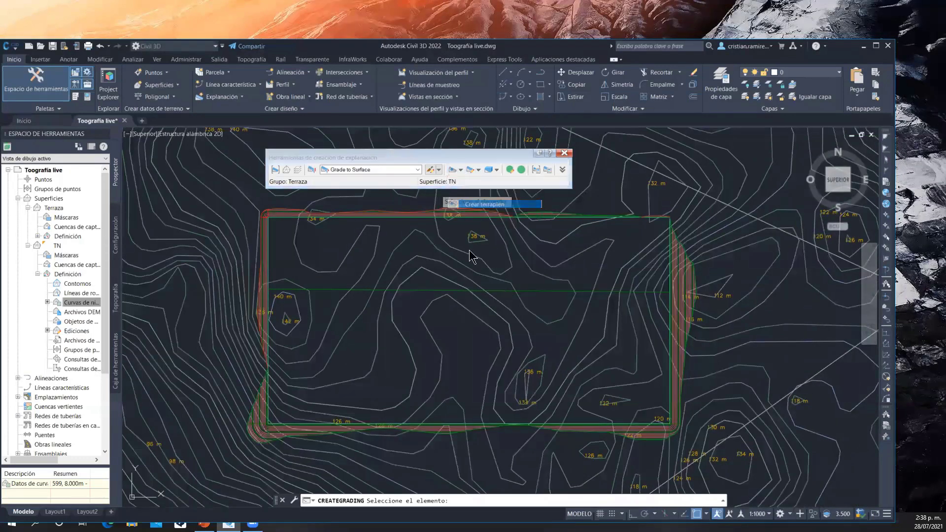
pyautogui.click(468, 320)
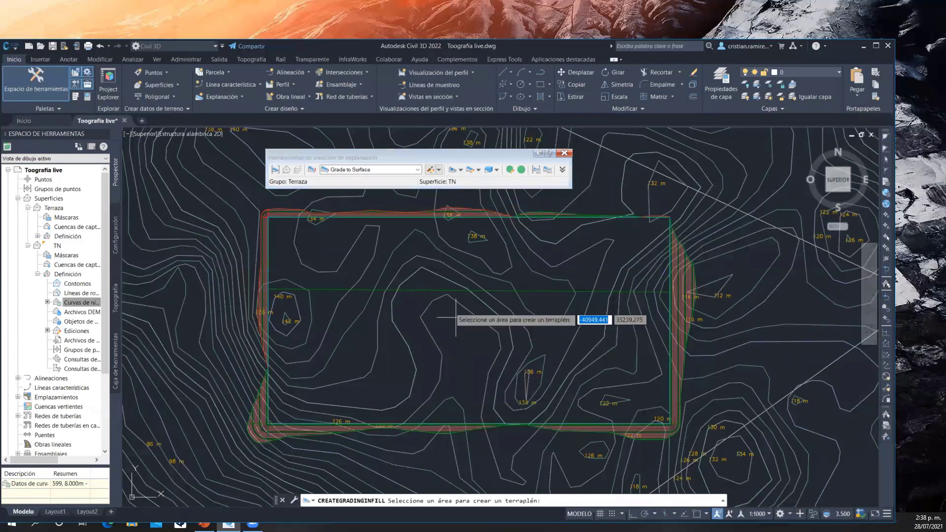
pyautogui.click(564, 154)
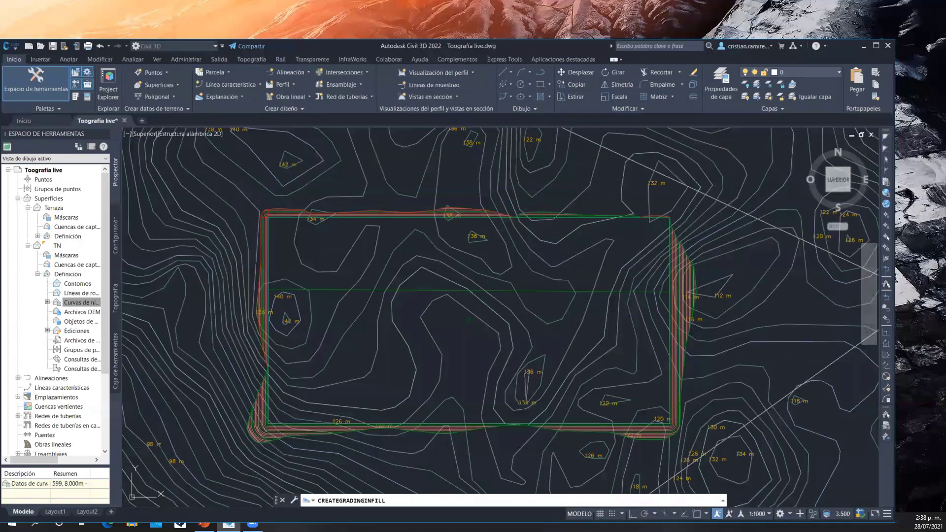
# Examine the Terraza surface in 3D in the Object Viewer, orbiting around it, and clear the selection
pyautogui.click(433, 430)
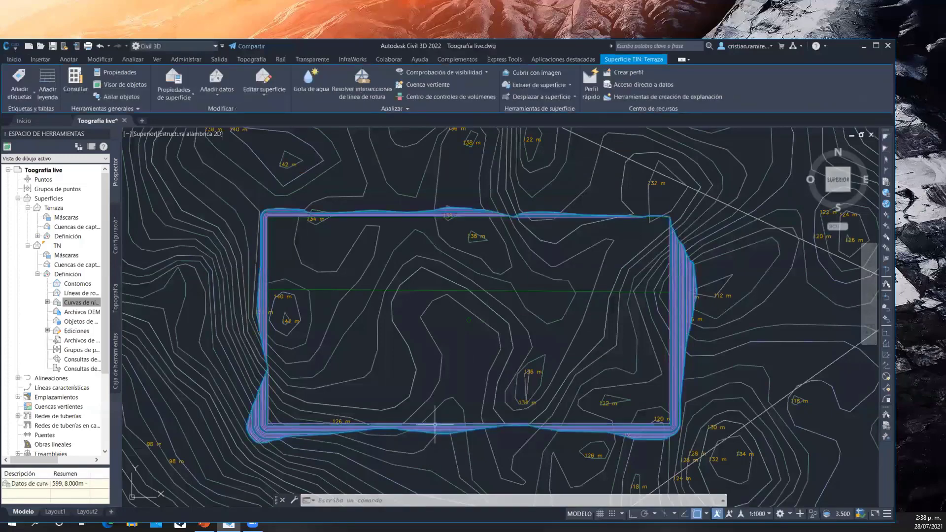
pyautogui.click(124, 85)
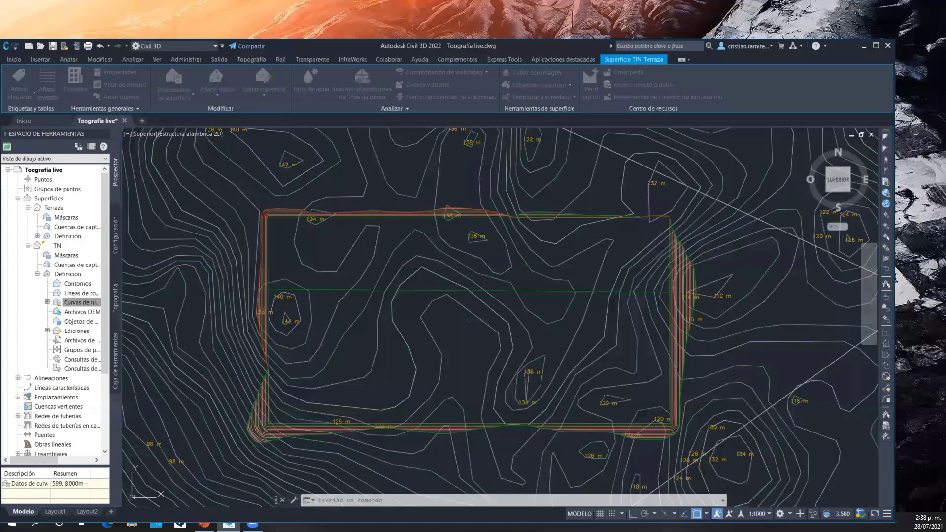
pyautogui.moveTo(427, 355); pyautogui.dragTo(439, 260)
pyautogui.moveTo(314, 350)
pyautogui.mouseDown()
pyautogui.moveTo(328, 377)
pyautogui.moveTo(348, 353)
pyautogui.moveTo(429, 364)
pyautogui.moveTo(401, 365)
pyautogui.moveTo(342, 302)
pyautogui.moveTo(433, 351)
pyautogui.moveTo(483, 354)
pyautogui.moveTo(456, 337)
pyautogui.mouseUp()
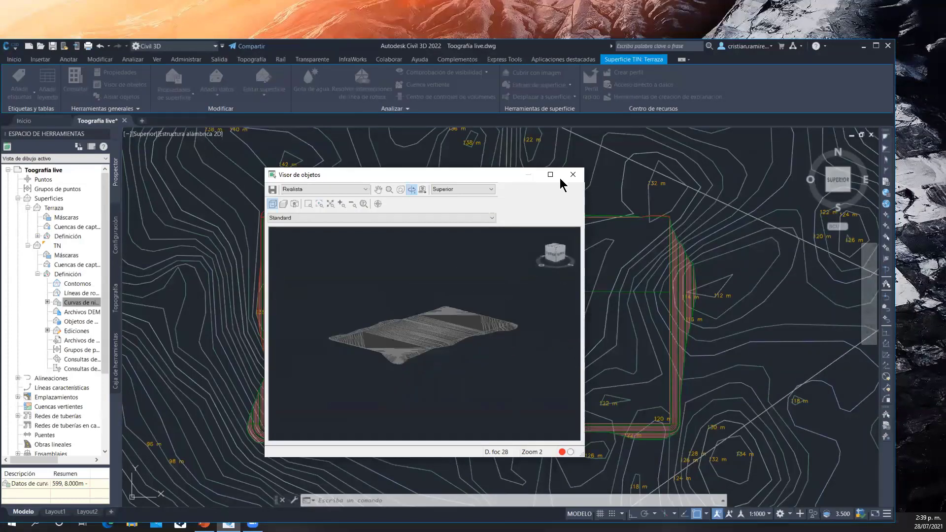
pyautogui.click(573, 174)
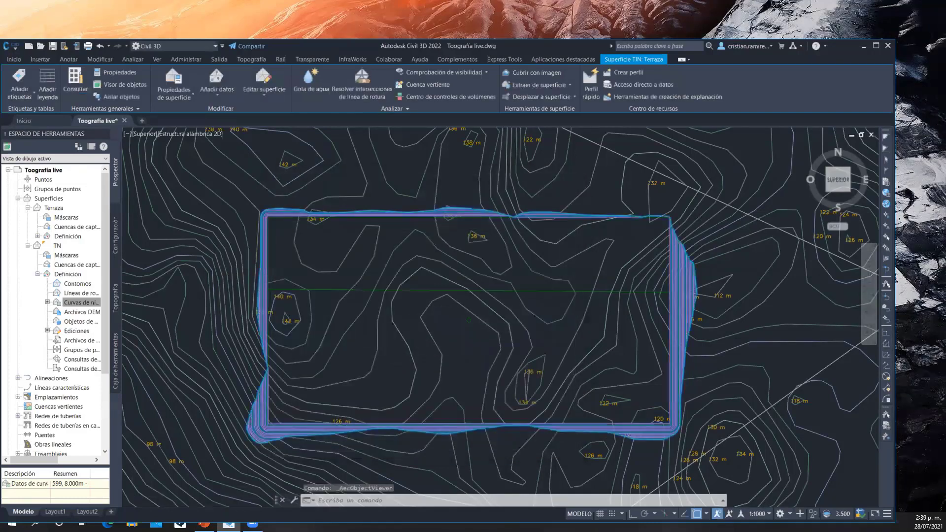
pyautogui.scroll(-2, 488, 290)
pyautogui.press('Escape')
pyautogui.scroll(2, 493, 257)
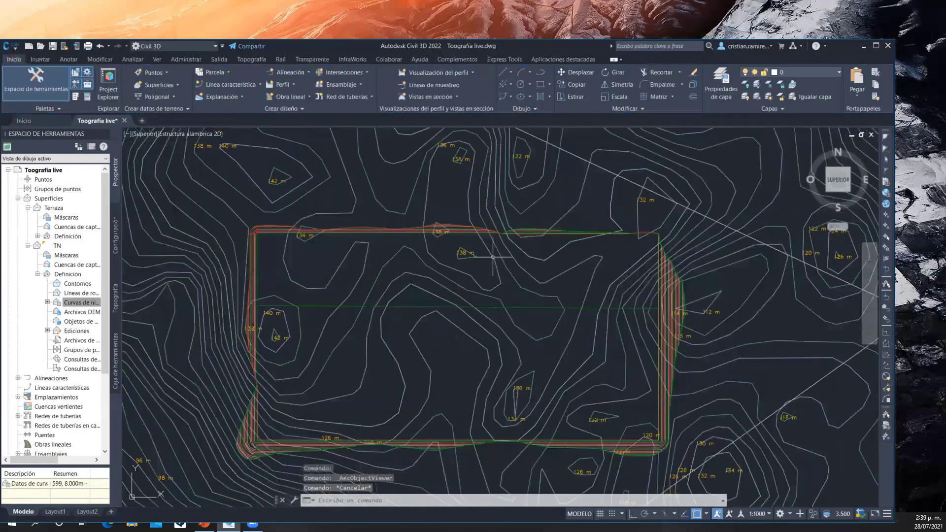
# Automatically raise or lower the entire Terraza grading group to balance its volumes, with a required volume of 0.00 cubic metres
pyautogui.moveTo(492, 256)
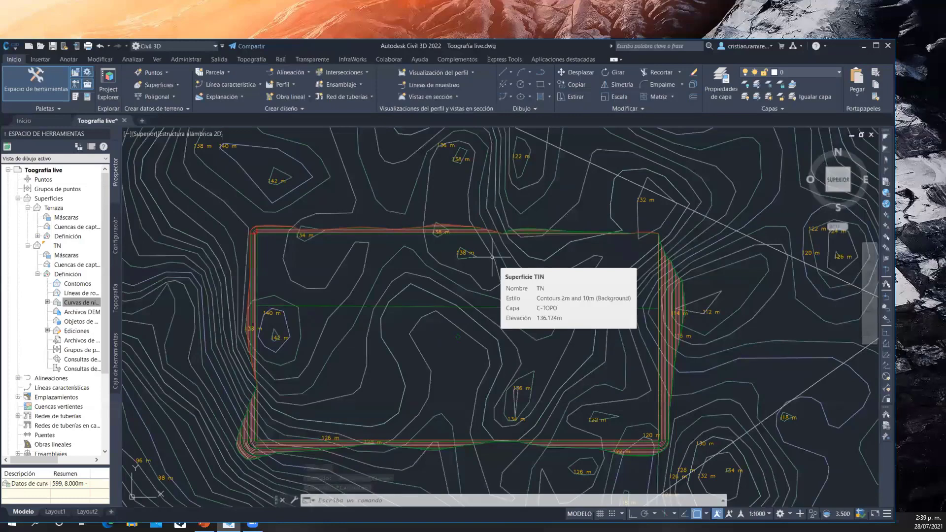
pyautogui.moveTo(456, 255)
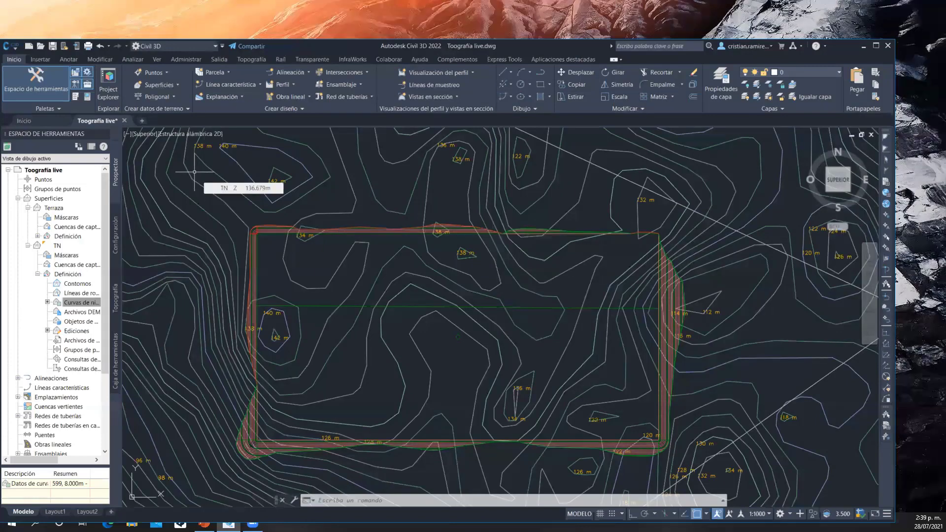
pyautogui.click(132, 60)
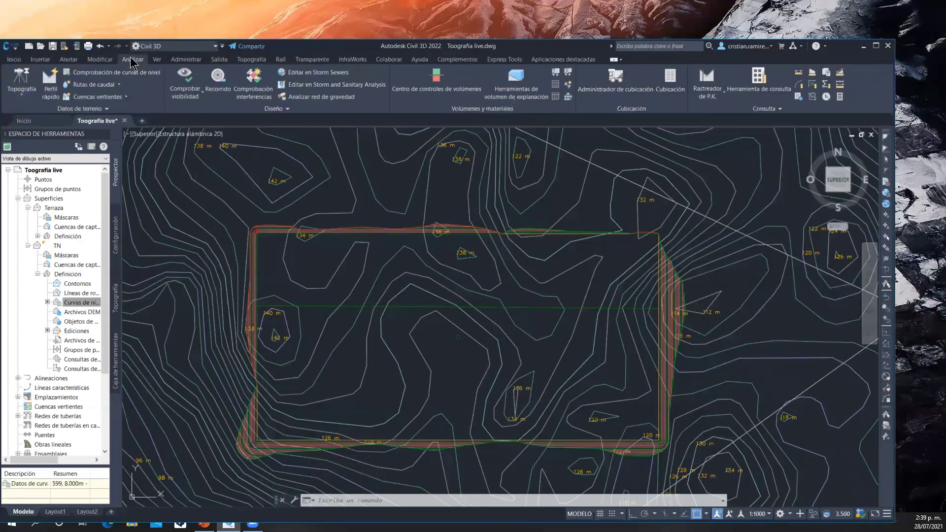
pyautogui.click(512, 88)
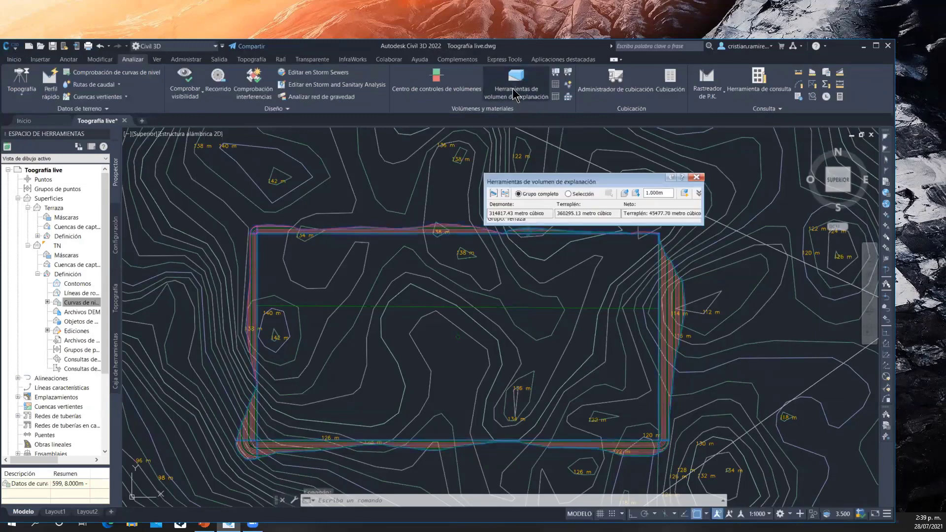
pyautogui.moveTo(563, 182); pyautogui.dragTo(372, 171)
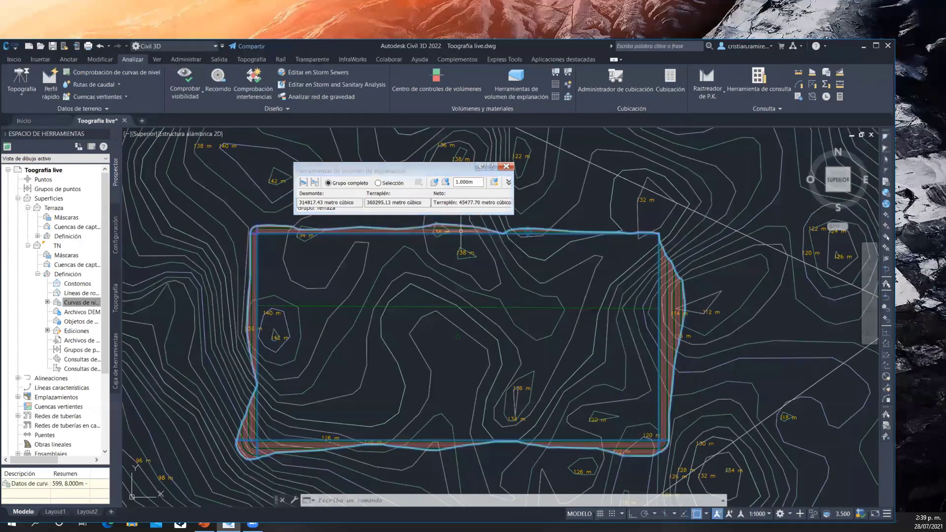
pyautogui.moveTo(460, 230)
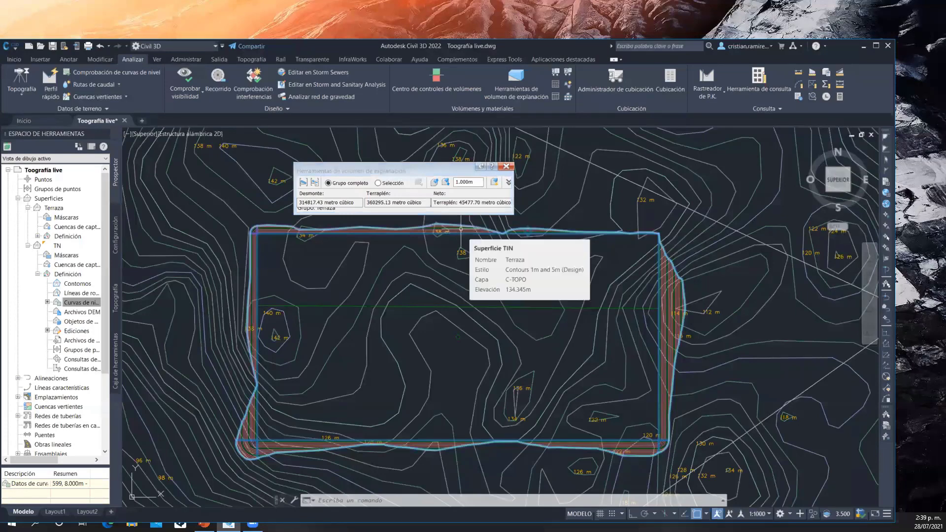
pyautogui.click(493, 182)
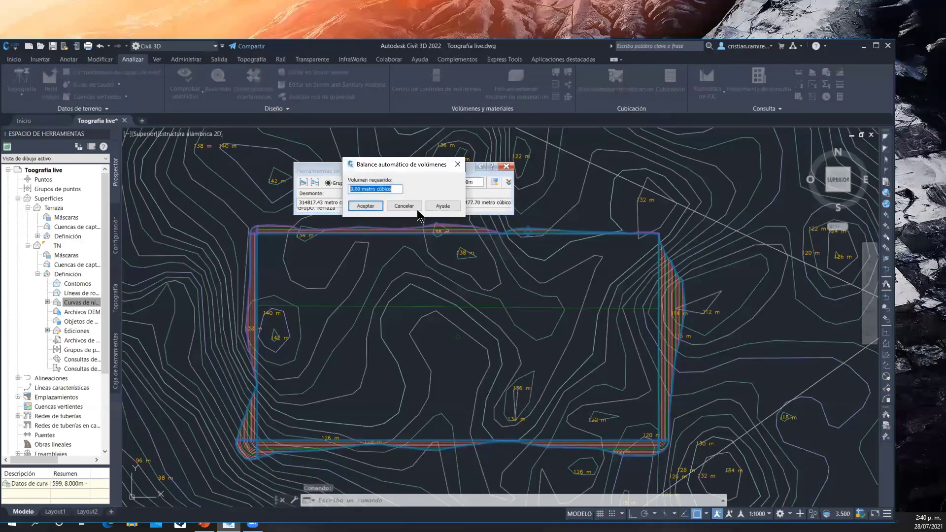
pyautogui.click(398, 190)
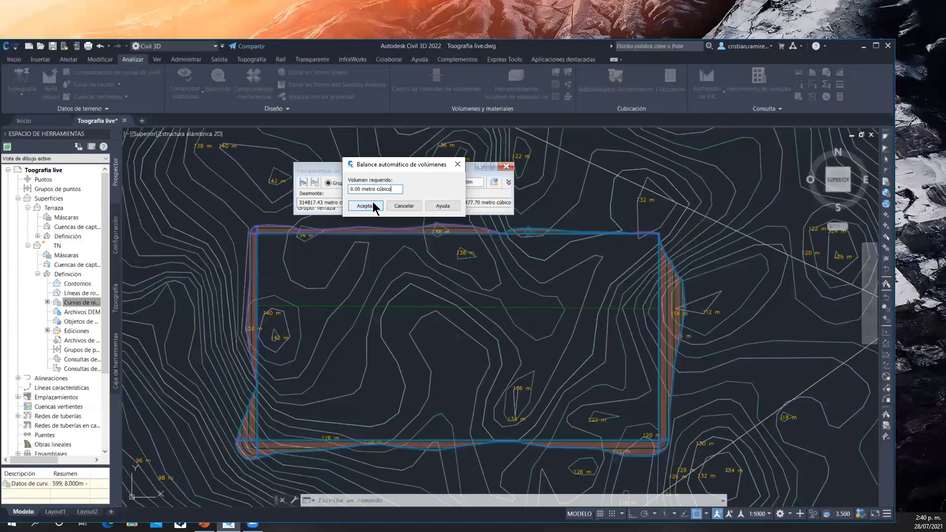
pyautogui.click(365, 206)
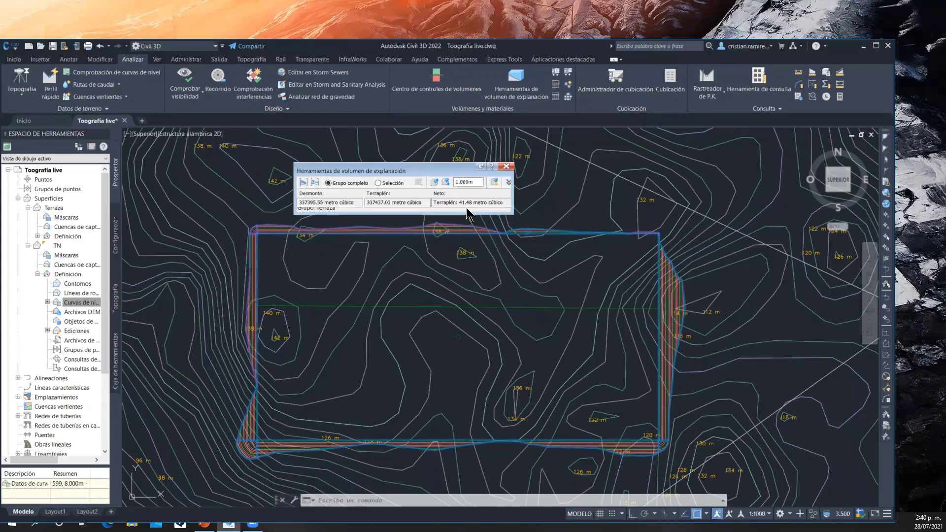
pyautogui.click(506, 167)
pyautogui.scroll(-4, 440, 258)
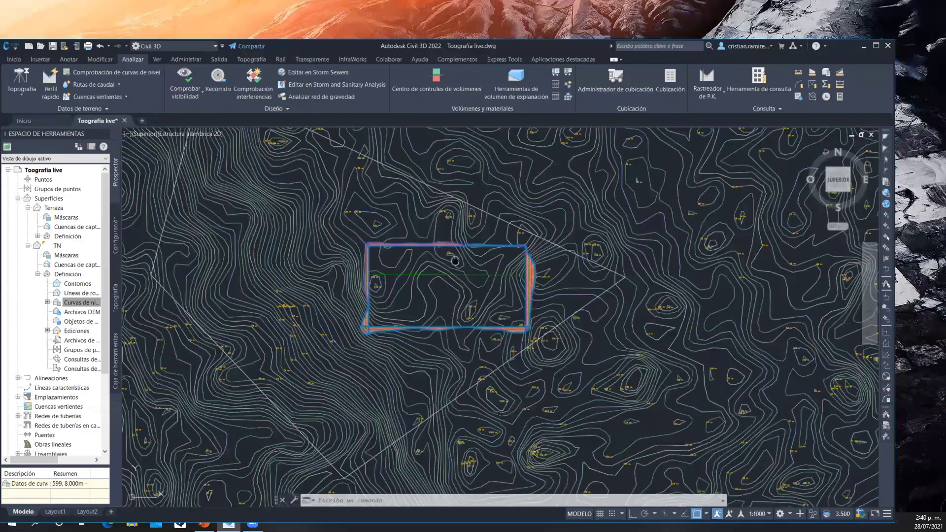
pyautogui.moveTo(455, 247); pyautogui.dragTo(422, 220, button='middle')
pyautogui.scroll(5, 421, 220)
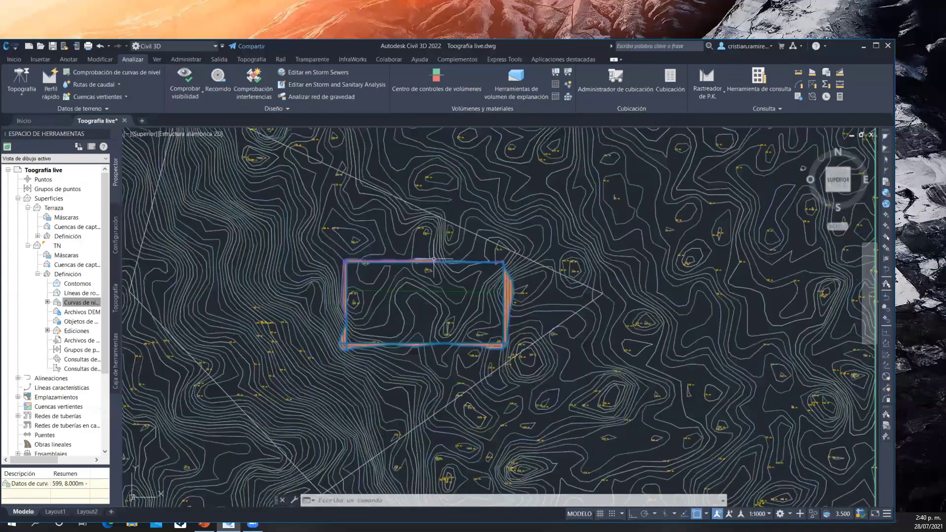
pyautogui.scroll(-5, 421, 220)
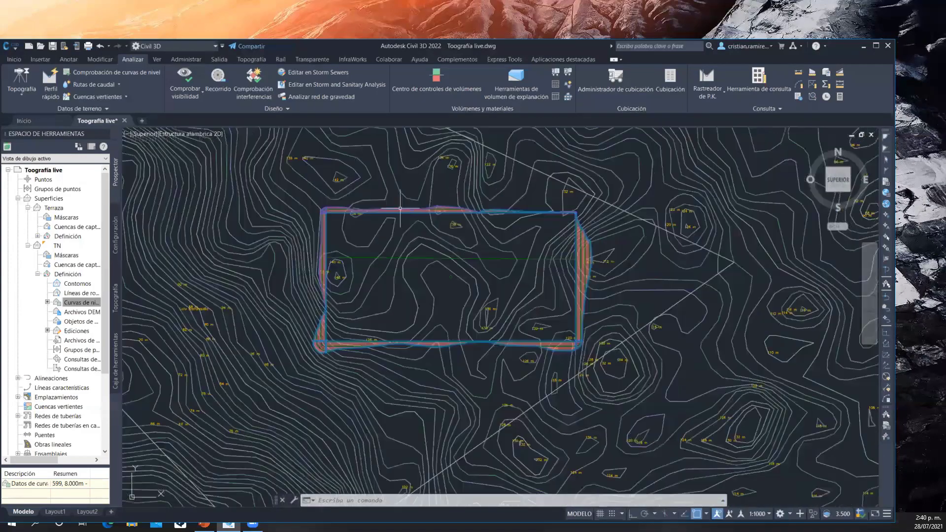
pyautogui.scroll(3, 450, 264)
pyautogui.moveTo(450, 264); pyautogui.dragTo(414, 220, button='middle')
pyautogui.scroll(-2, 414, 220)
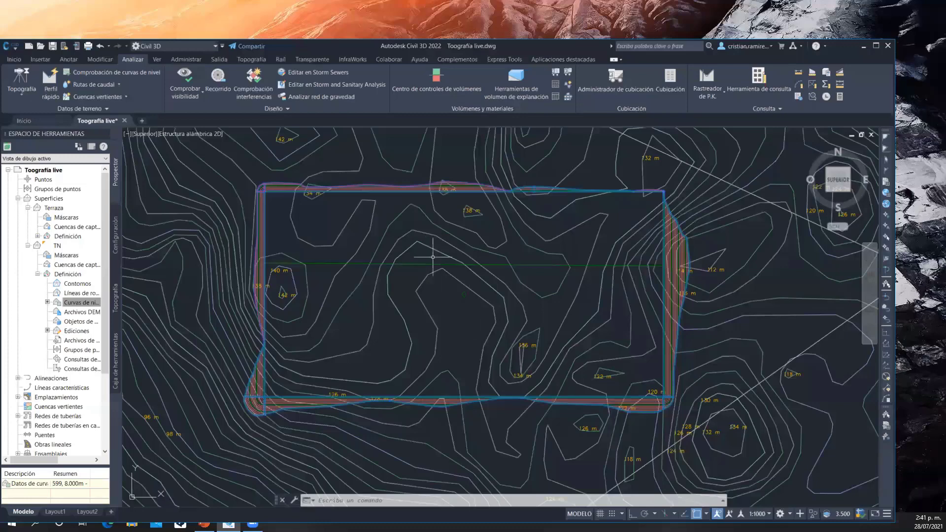
pyautogui.scroll(-2, 437, 237)
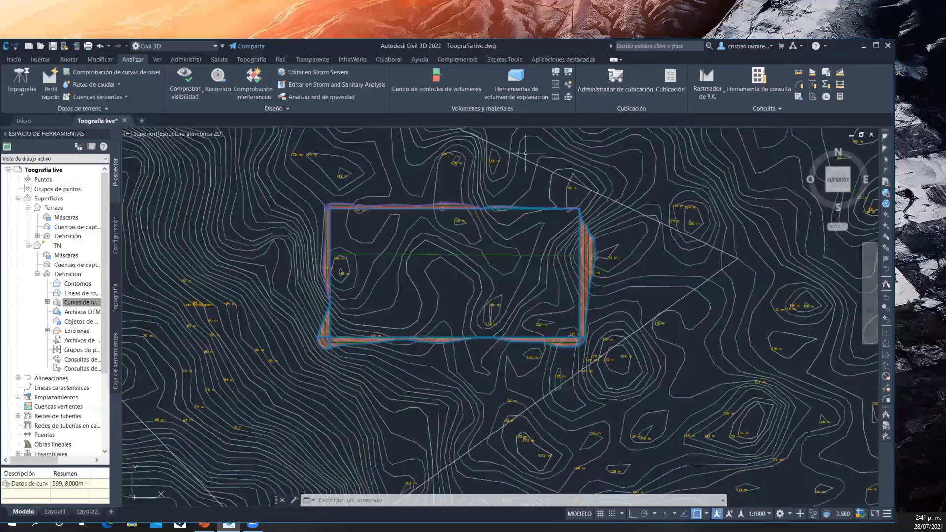
pyautogui.click(39, 60)
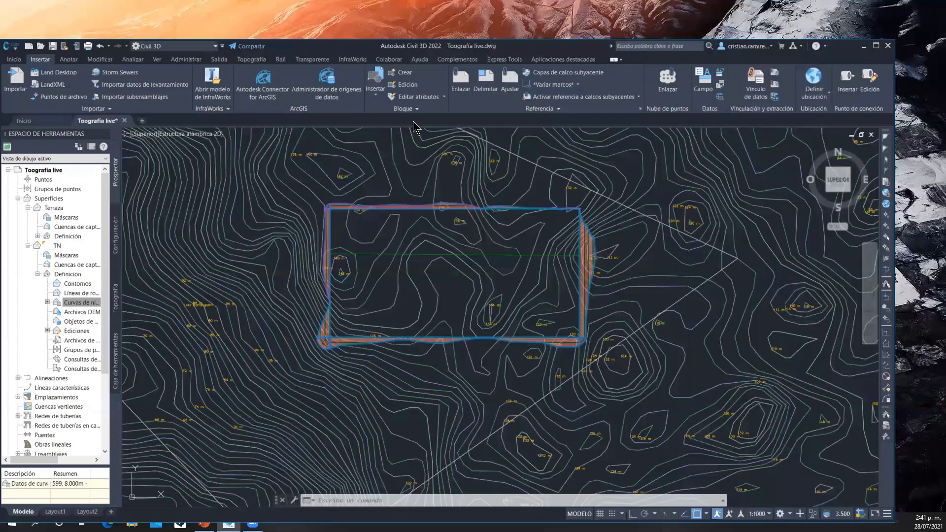
# Draw a rectangle enclosing the whole platform and its surrounding cut and fill slopes
pyautogui.click(15, 59)
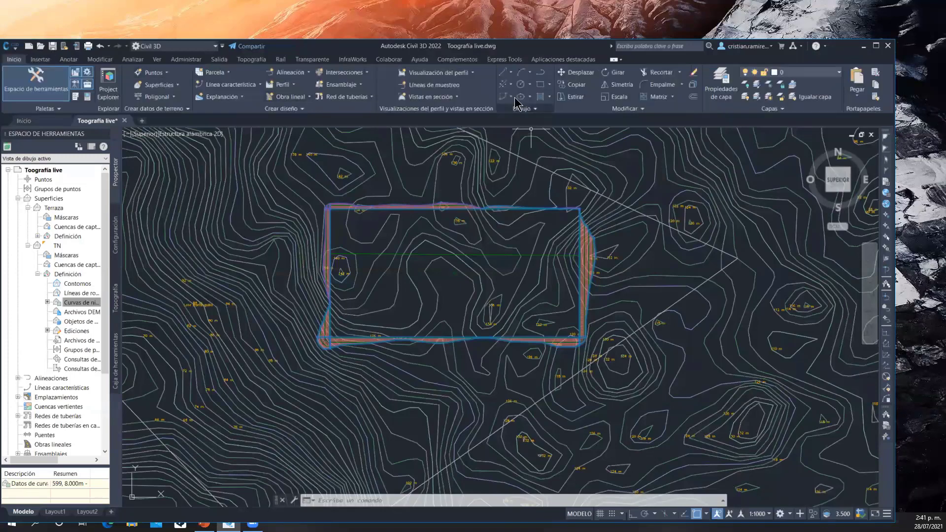
pyautogui.click(541, 84)
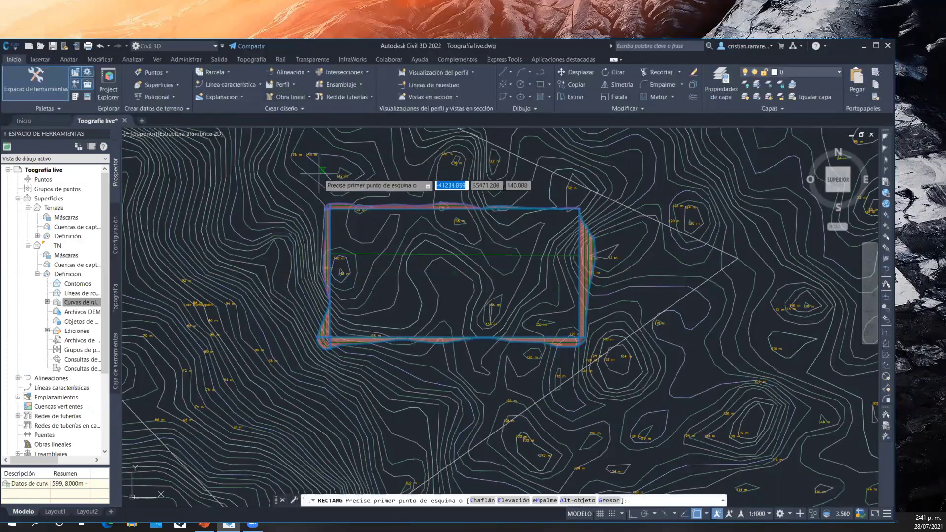
pyautogui.scroll(3, 299, 188)
pyautogui.click(300, 189)
pyautogui.scroll(-4, 335, 290)
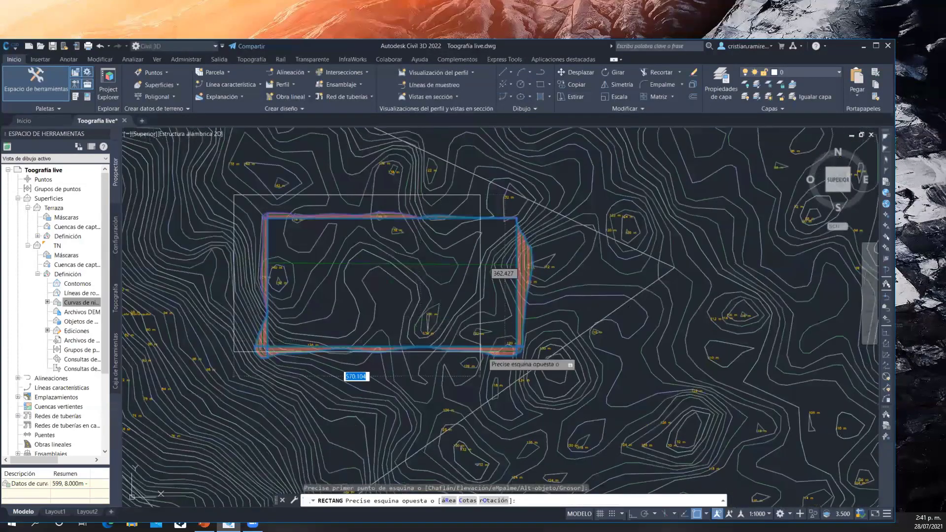
pyautogui.scroll(3, 537, 373)
pyautogui.click(537, 373)
pyautogui.scroll(-3, 535, 345)
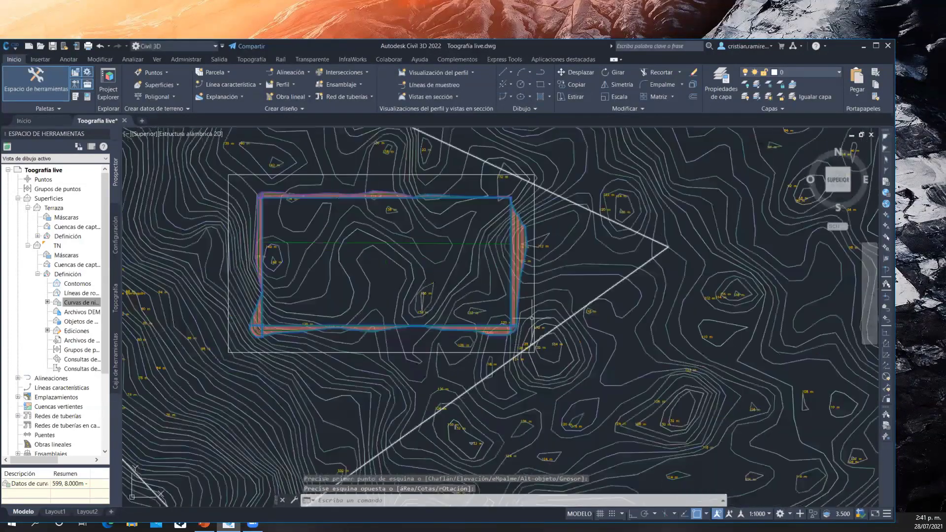
pyautogui.press('Escape')
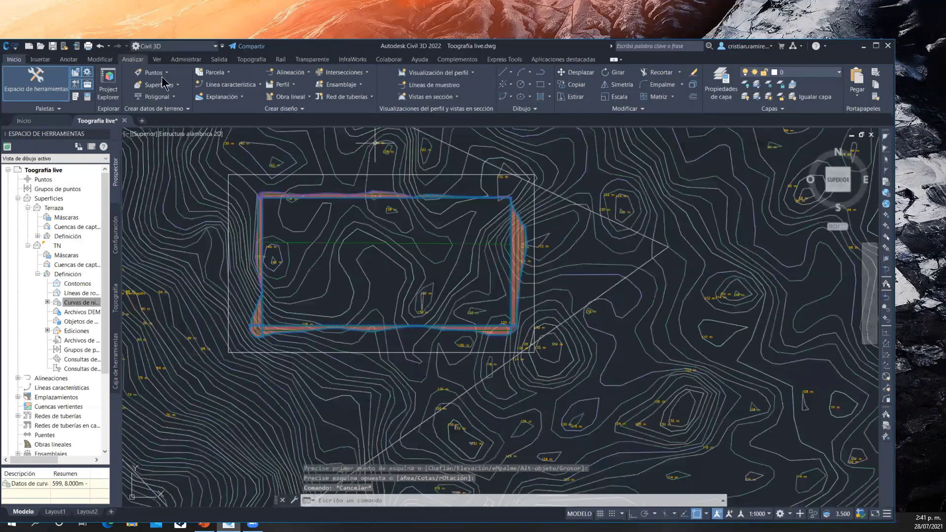
# Generate an earthwork plan from TN to Terraza bounded by the enclosing rectangle, with 20-unit grid intervals, 0° rotation and the precision method
pyautogui.click(133, 60)
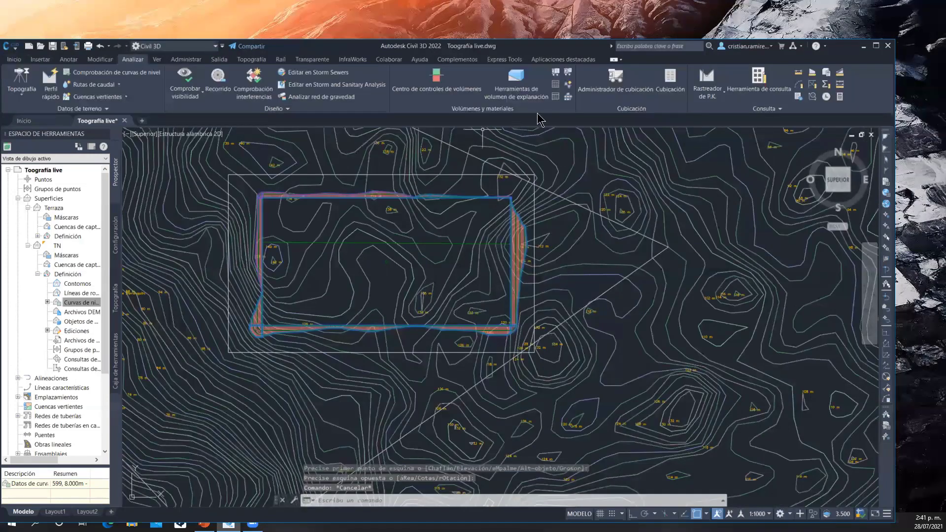
pyautogui.click(568, 97)
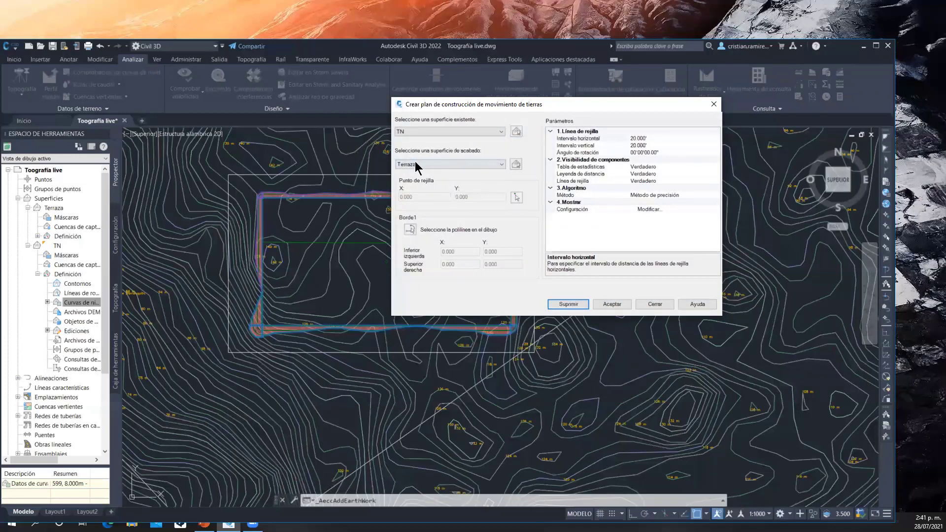
pyautogui.click(415, 234)
pyautogui.click(361, 175)
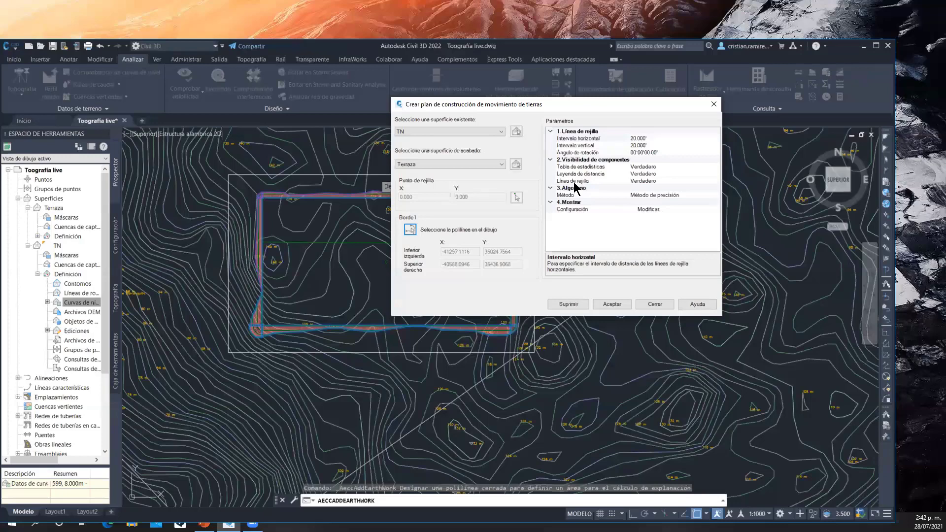
pyautogui.click(611, 304)
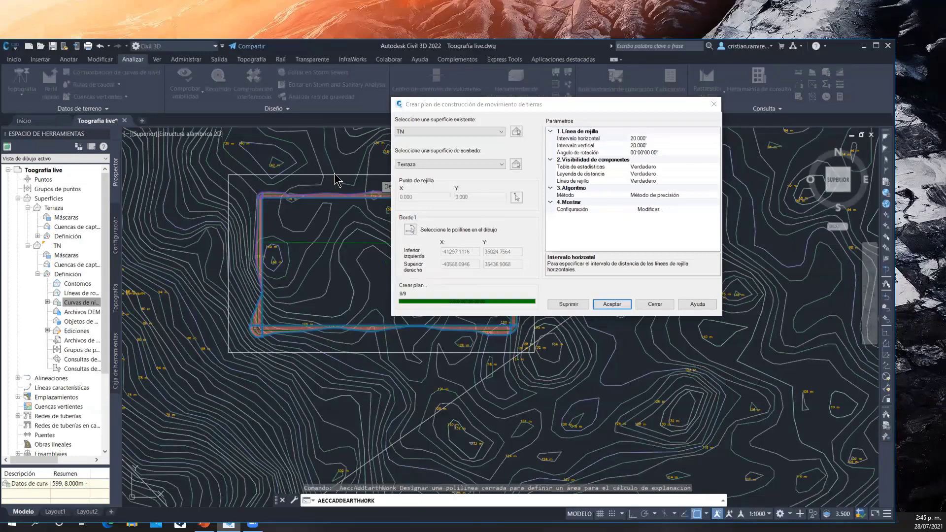
pyautogui.click(624, 231)
pyautogui.click(612, 304)
# Examine the fill and cut tables along the west and south sides of the earthwork grid
pyautogui.scroll(3, 226, 361)
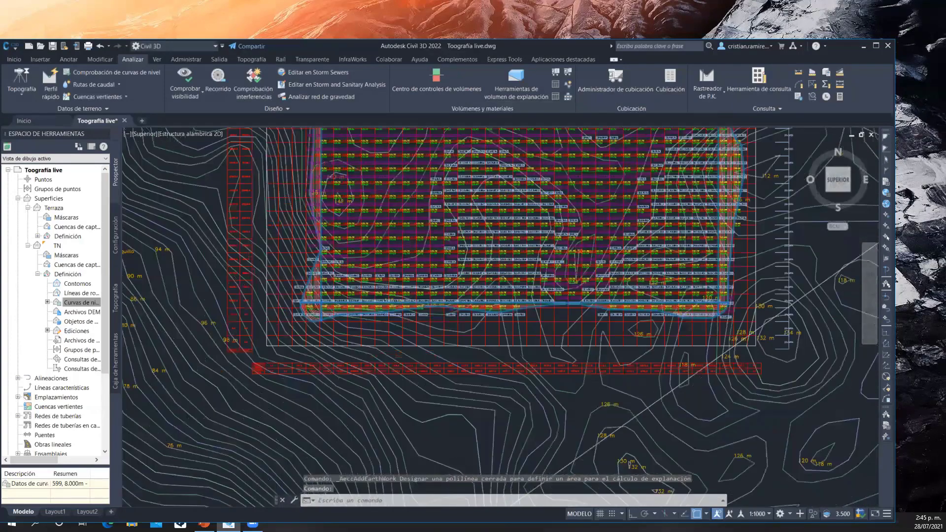
pyautogui.scroll(6, 242, 350)
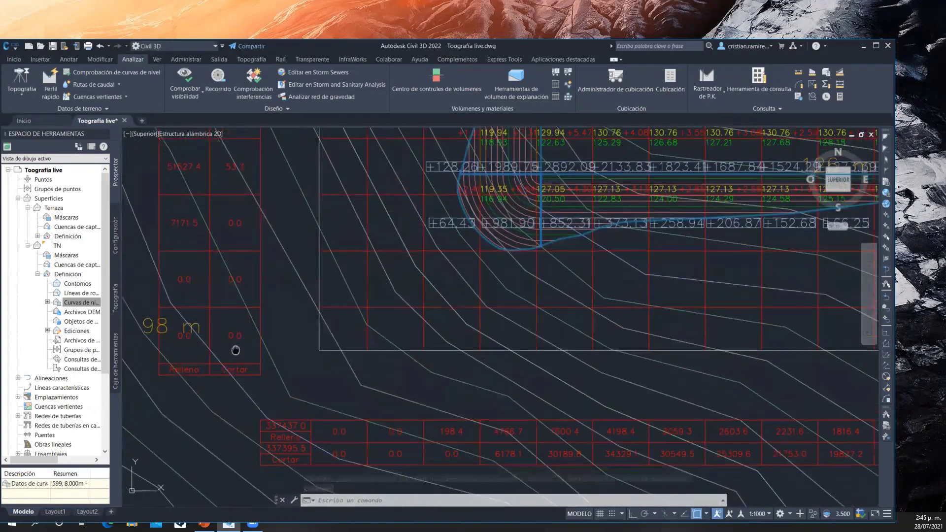
pyautogui.moveTo(236, 350); pyautogui.dragTo(241, 339, button='middle')
pyautogui.scroll(-4, 268, 324)
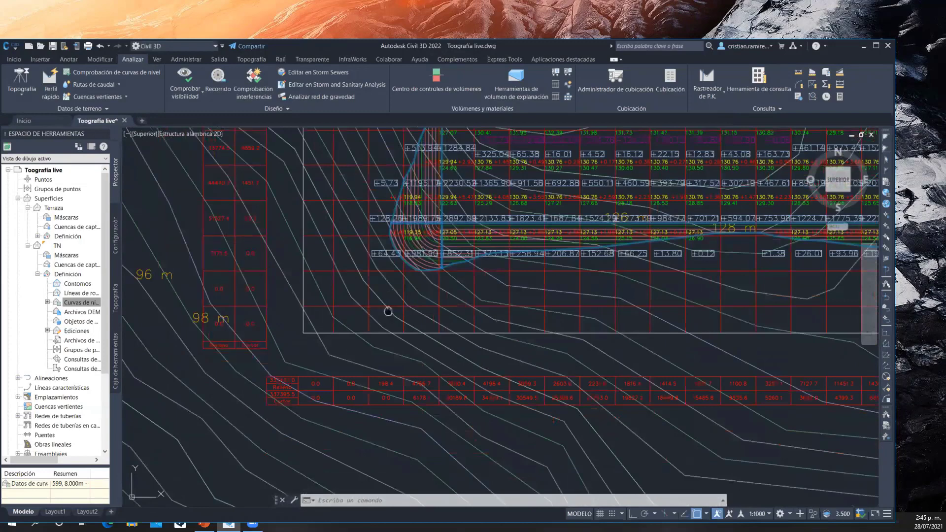
pyautogui.scroll(3, 392, 321)
pyautogui.scroll(3, 247, 380)
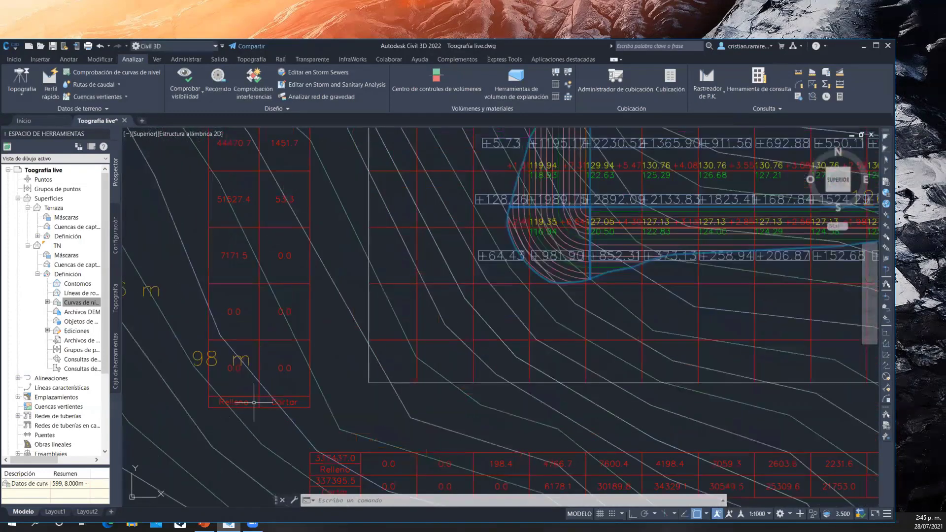
pyautogui.moveTo(341, 329); pyautogui.dragTo(310, 327, button='middle')
pyautogui.scroll(-2, 310, 328)
pyautogui.moveTo(617, 326); pyautogui.dragTo(562, 340, button='middle')
pyautogui.scroll(-8, 450, 344)
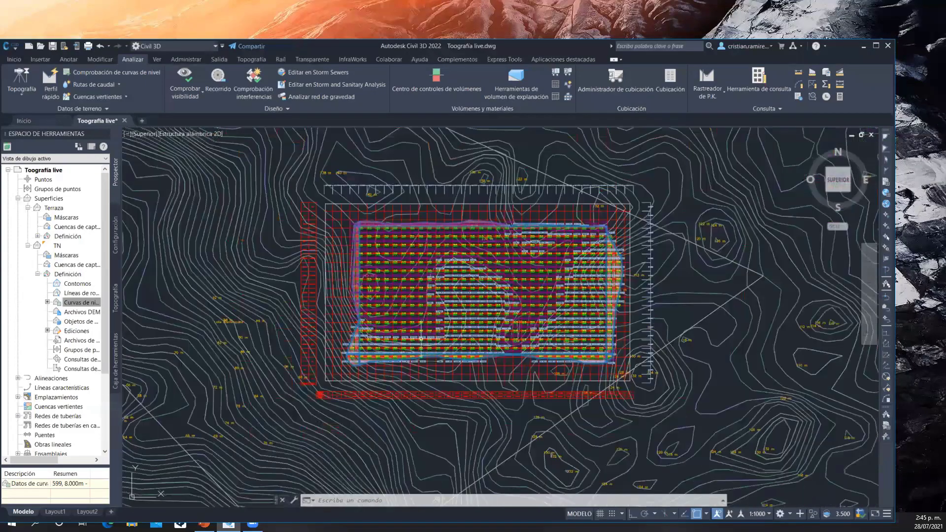
pyautogui.moveTo(421, 337); pyautogui.dragTo(394, 353, button='middle')
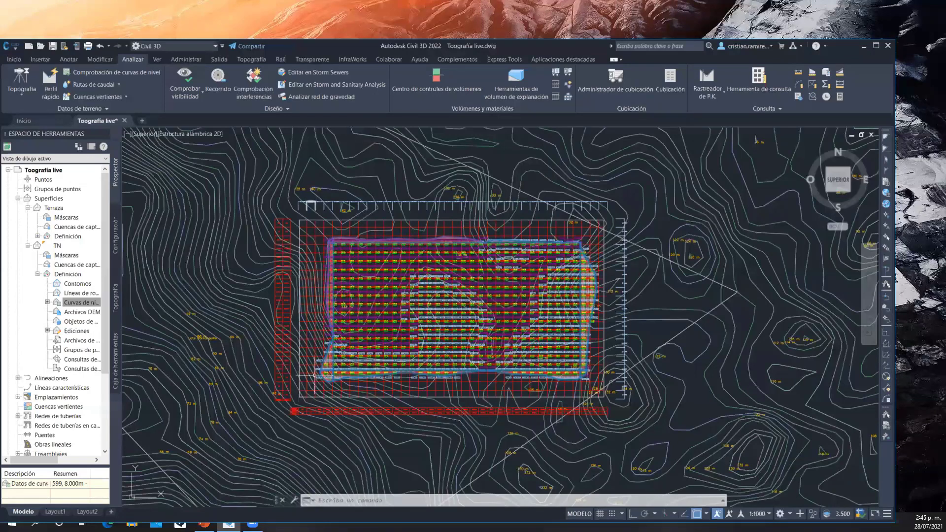
# Review the fill and cut volumes per column in the table below the earthwork grid
pyautogui.scroll(3, 321, 385)
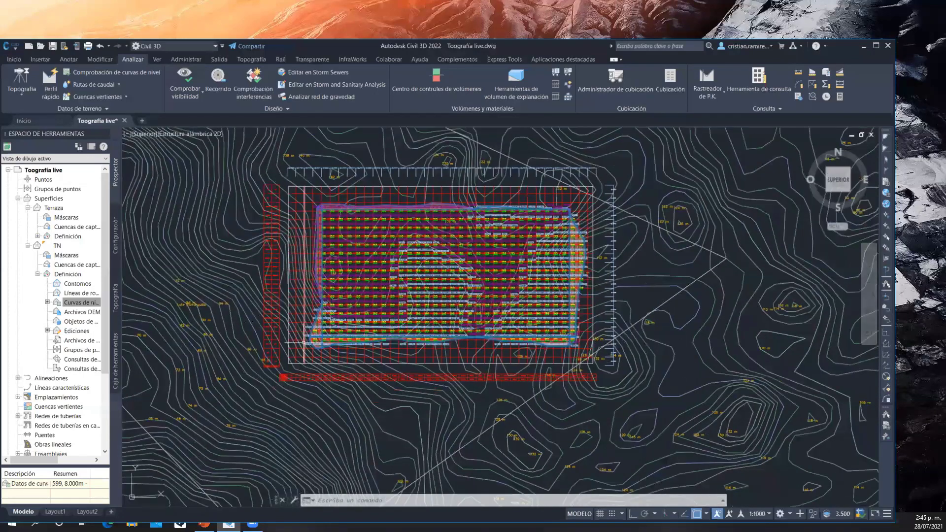
pyautogui.scroll(4, 349, 414)
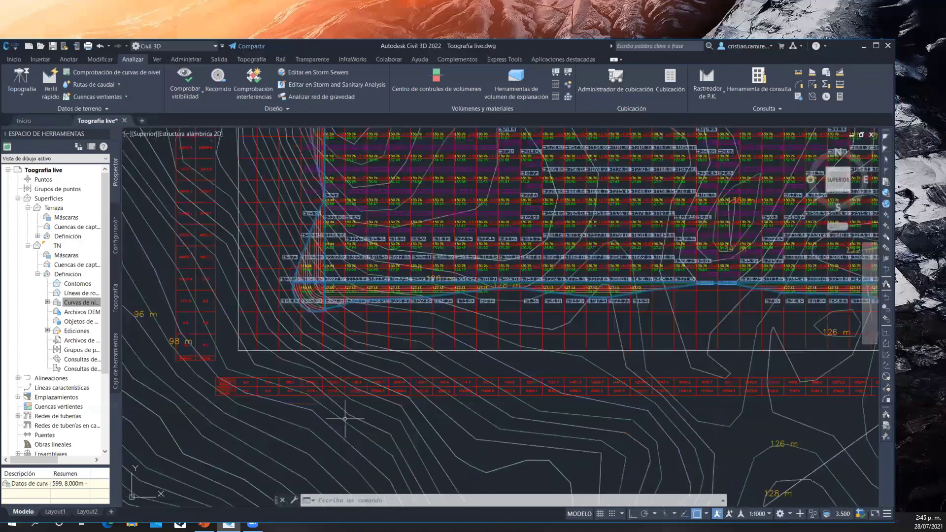
pyautogui.moveTo(329, 363)
pyautogui.mouseDown(button='middle')
pyautogui.moveTo(369, 335)
pyautogui.moveTo(475, 311)
pyautogui.moveTo(545, 329)
pyautogui.mouseUp(button='middle')
pyautogui.scroll(2, 368, 333)
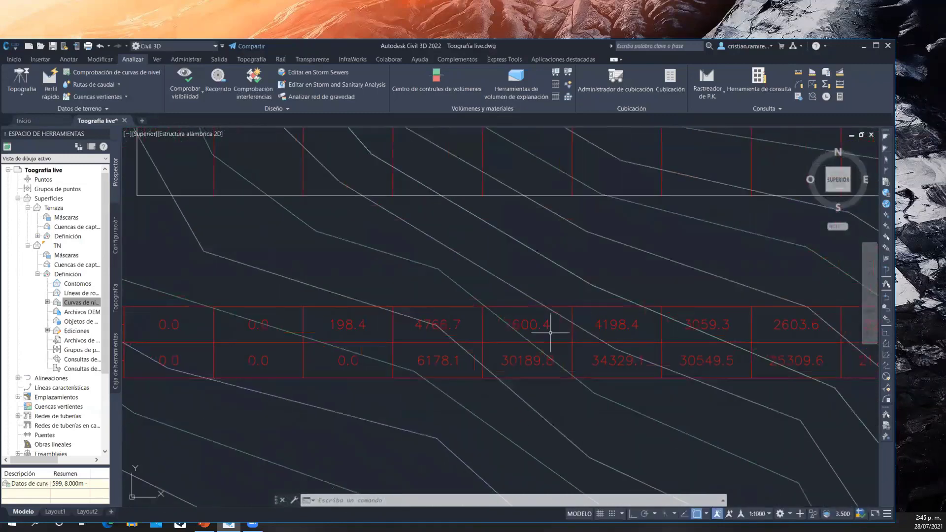
pyautogui.scroll(-1, 549, 332)
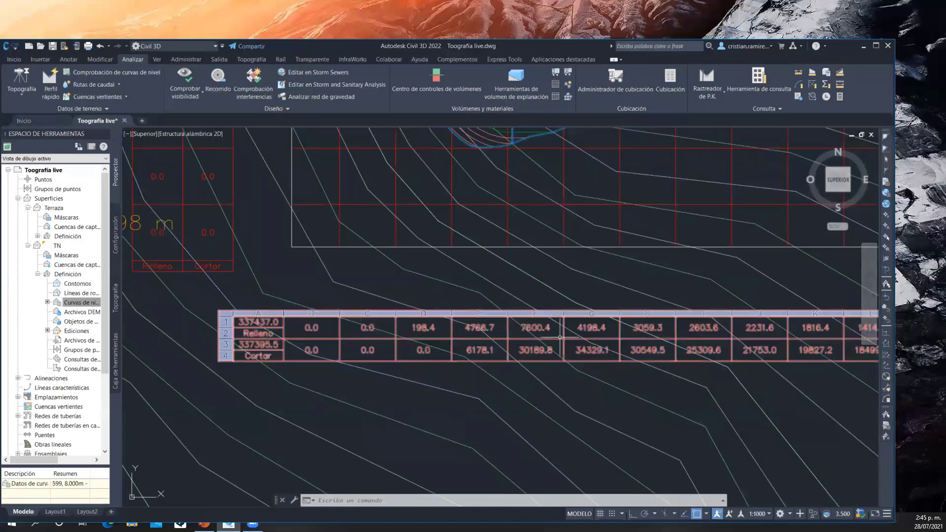
pyautogui.moveTo(520, 267)
pyautogui.mouseDown(button='middle')
pyautogui.moveTo(469, 323)
pyautogui.moveTo(465, 304)
pyautogui.mouseUp(button='middle')
pyautogui.scroll(-1, 476, 312)
# Examine the fill volume of the grid cell at the platform's southwest corner, selecting its +2892.09 label
pyautogui.scroll(6, 412, 212)
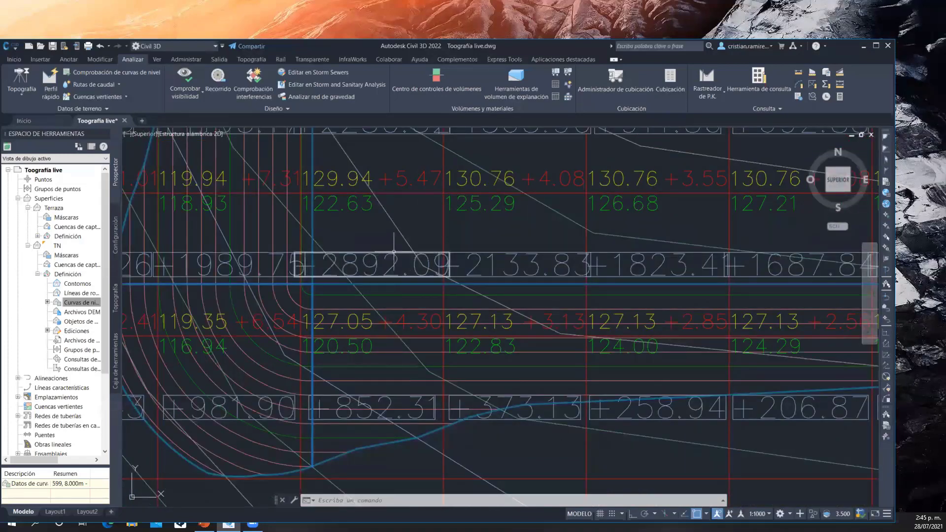
pyautogui.moveTo(394, 252)
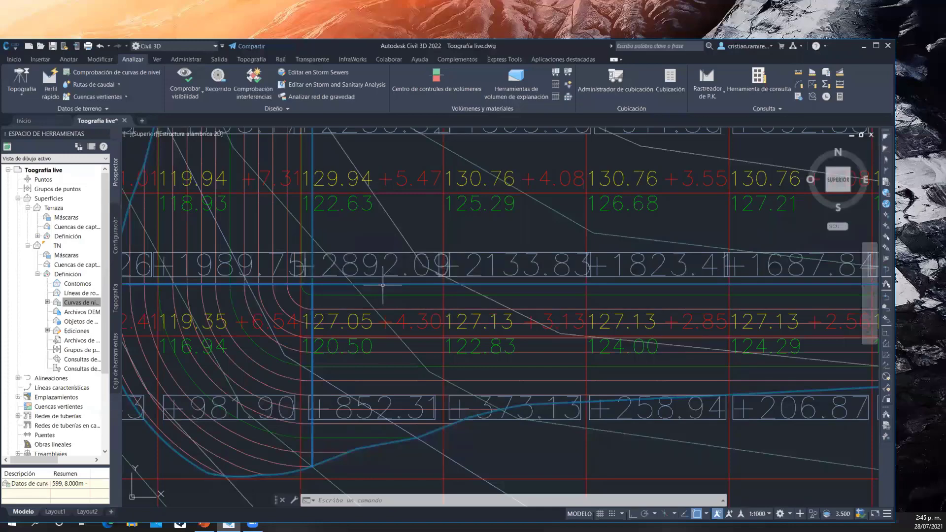
pyautogui.click(394, 266)
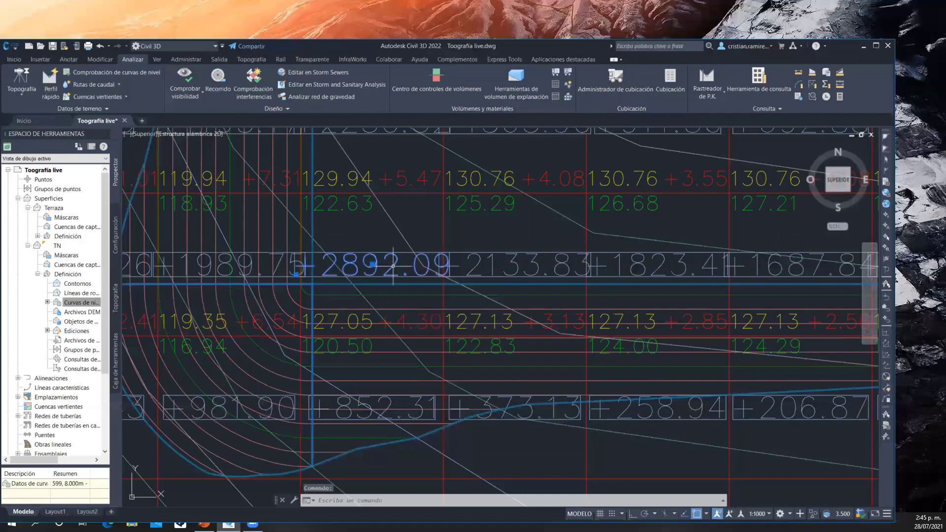
pyautogui.scroll(-4, 398, 226)
pyautogui.moveTo(397, 227); pyautogui.dragTo(338, 324, button='middle')
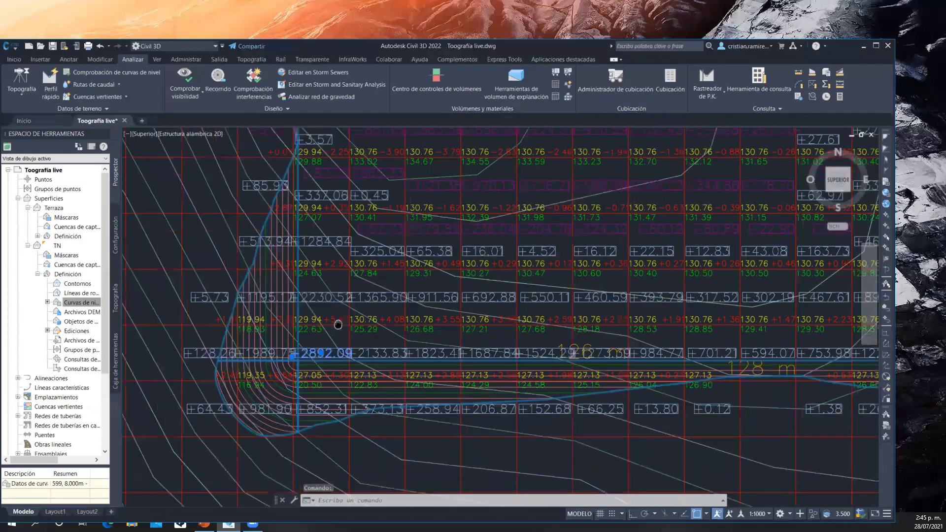
# Examine the volume of a cell in the cut area in the platform's western part, selecting its -2124.38 label
pyautogui.scroll(6, 353, 243)
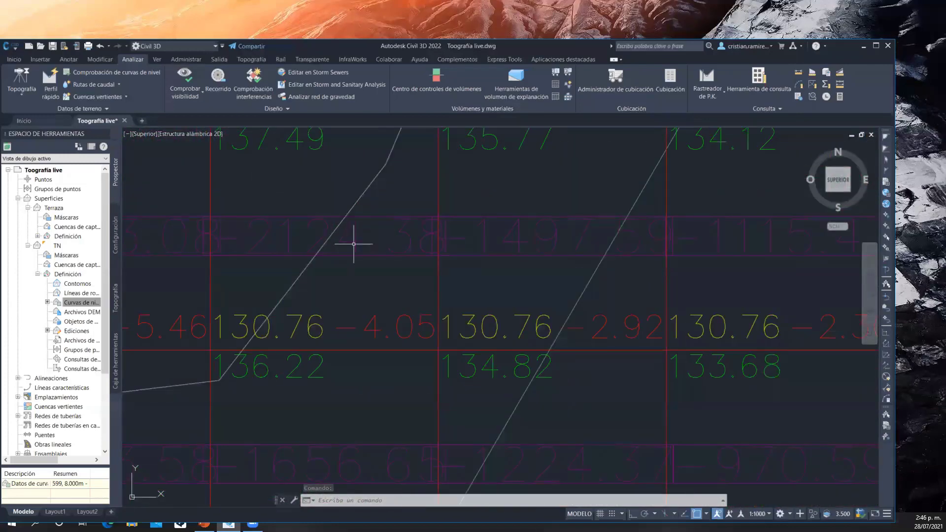
pyautogui.click(355, 245)
pyautogui.scroll(-2, 587, 238)
pyautogui.scroll(-2, 586, 238)
pyautogui.moveTo(576, 251); pyautogui.dragTo(563, 244, button='middle')
pyautogui.moveTo(472, 211); pyautogui.dragTo(434, 233, button='middle')
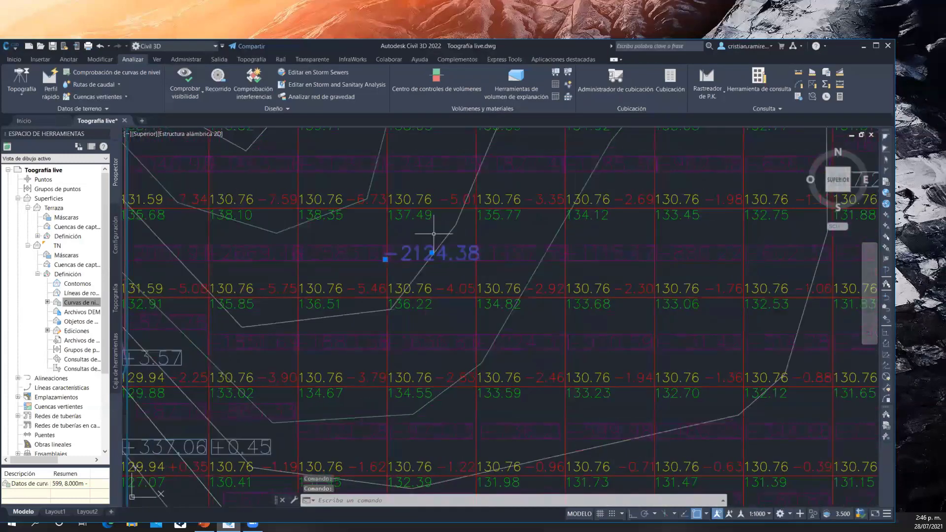
pyautogui.scroll(-4, 434, 233)
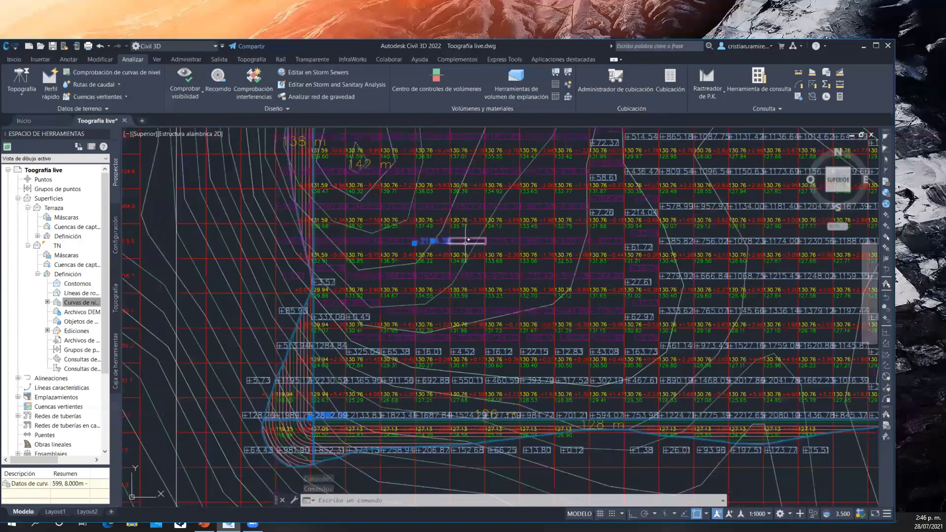
pyautogui.scroll(6, 433, 231)
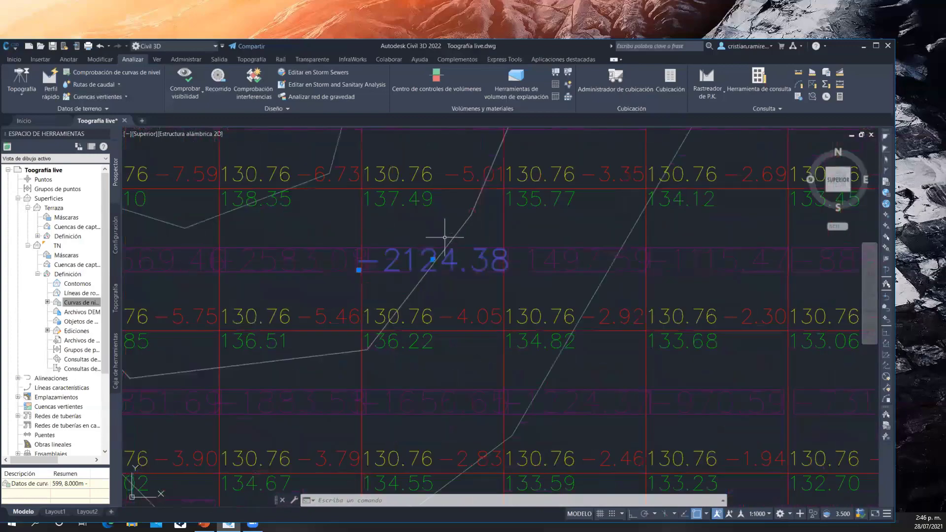
pyautogui.scroll(-4, 445, 237)
pyautogui.moveTo(440, 197); pyautogui.dragTo(327, 217, button='middle')
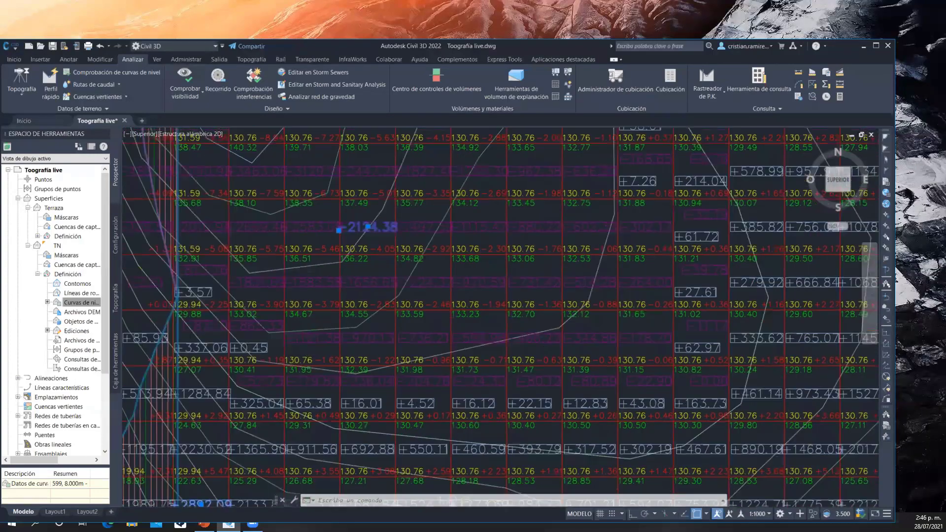
# Examine the grid's elevation differences and cell volumes from the cut area across to the platform's eastern fill slope
pyautogui.scroll(4, 486, 233)
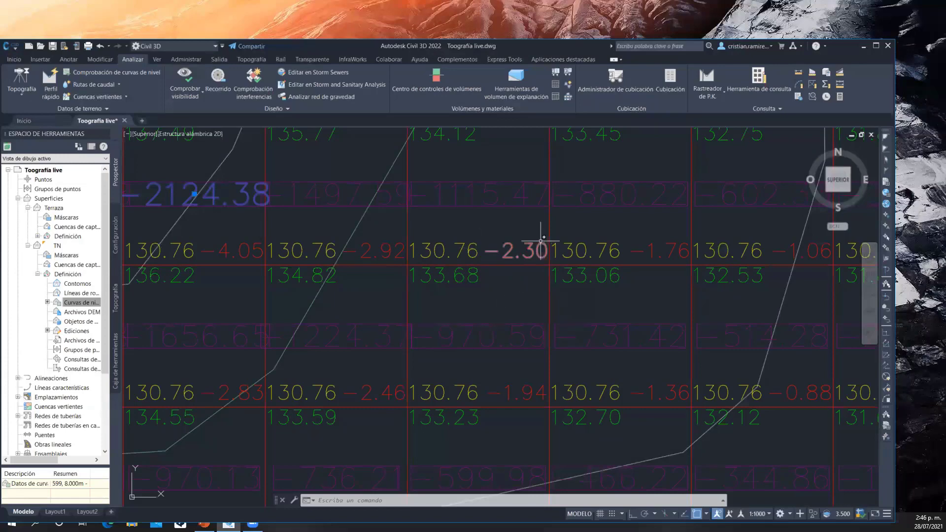
pyautogui.scroll(-4, 532, 213)
pyautogui.moveTo(532, 214); pyautogui.dragTo(405, 241, button='middle')
pyautogui.scroll(-5, 419, 234)
pyautogui.moveTo(712, 180); pyautogui.dragTo(463, 259, button='middle')
pyautogui.scroll(-2, 463, 259)
pyautogui.moveTo(671, 199); pyautogui.dragTo(476, 279, button='middle')
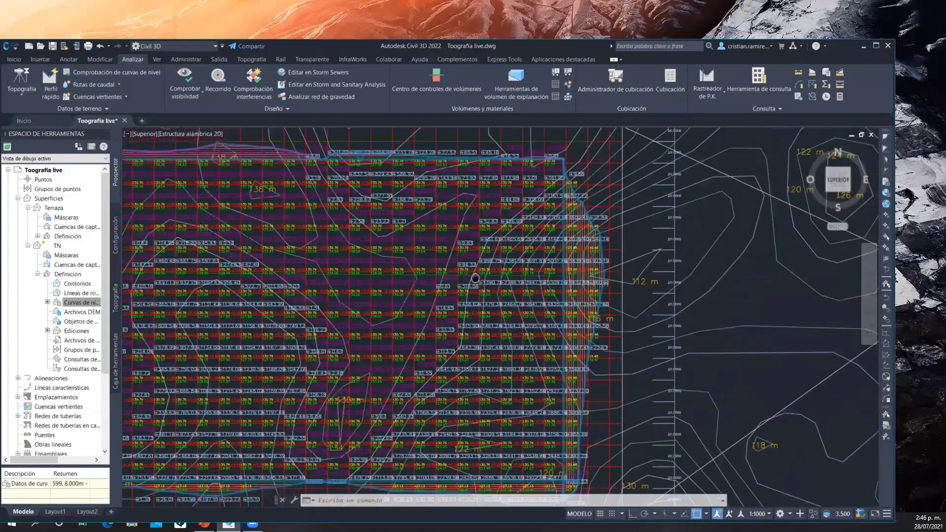
pyautogui.scroll(8, 537, 345)
pyautogui.scroll(-8, 536, 362)
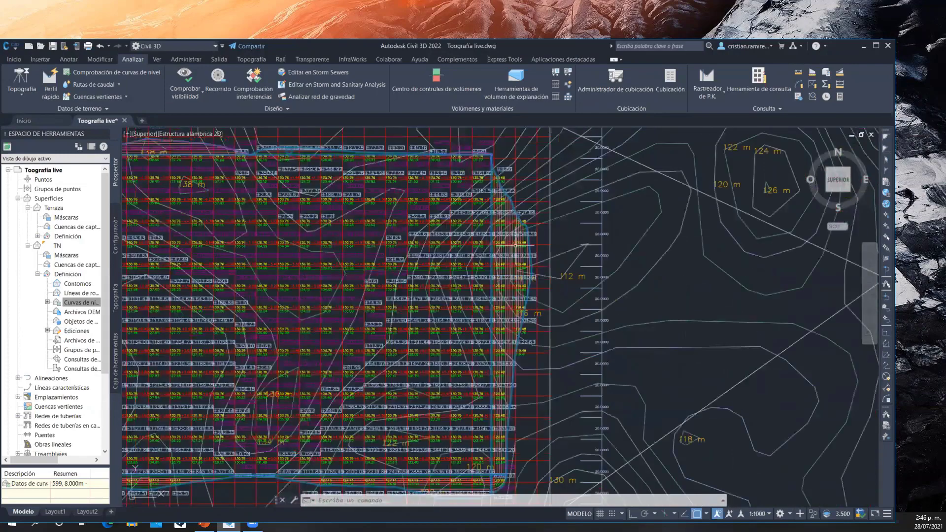
pyautogui.moveTo(516, 245); pyautogui.dragTo(516, 192, button='middle')
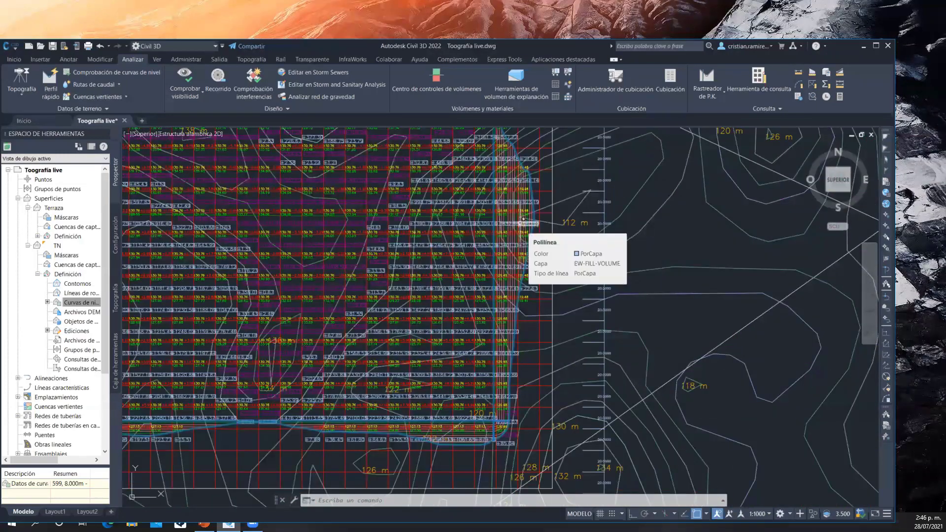
pyautogui.scroll(5, 526, 277)
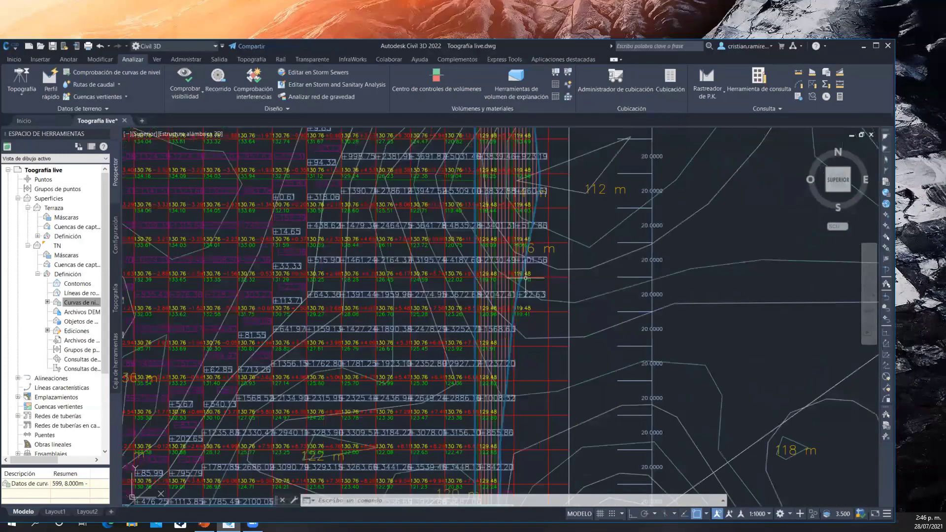
pyautogui.scroll(-4, 526, 278)
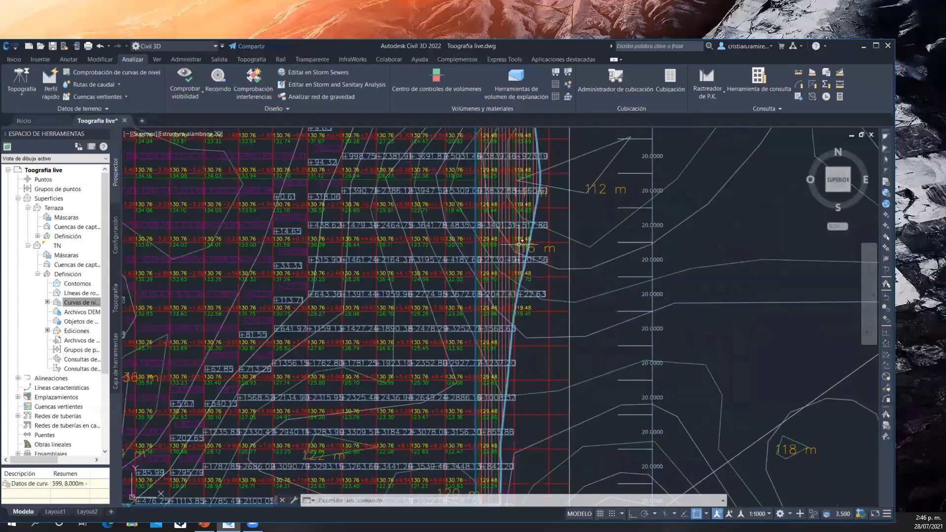
pyautogui.moveTo(519, 241); pyautogui.dragTo(582, 274, button='middle')
pyautogui.scroll(-5, 536, 244)
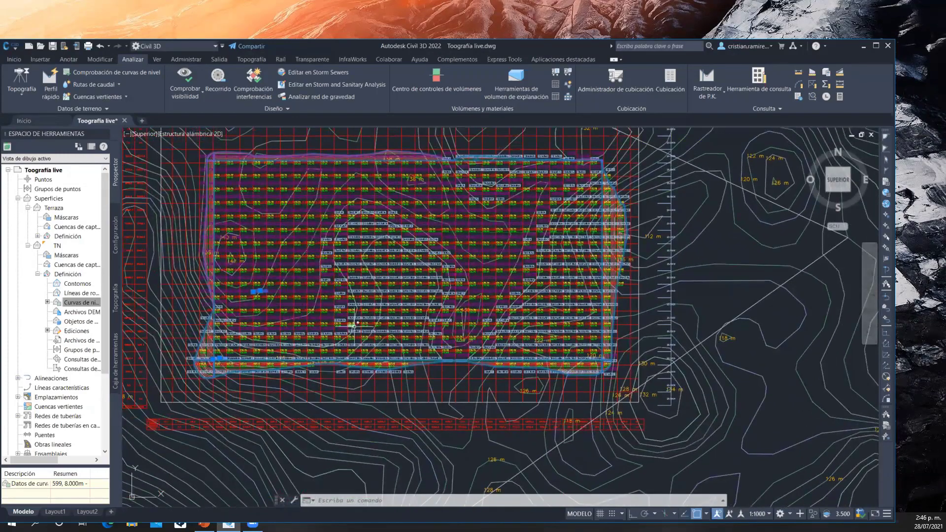
pyautogui.scroll(5, 353, 325)
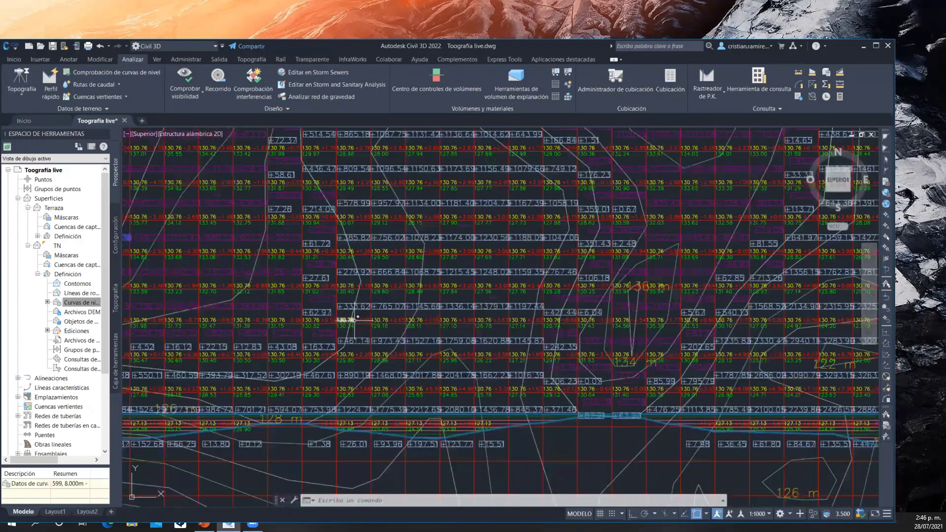
pyautogui.scroll(-5, 355, 321)
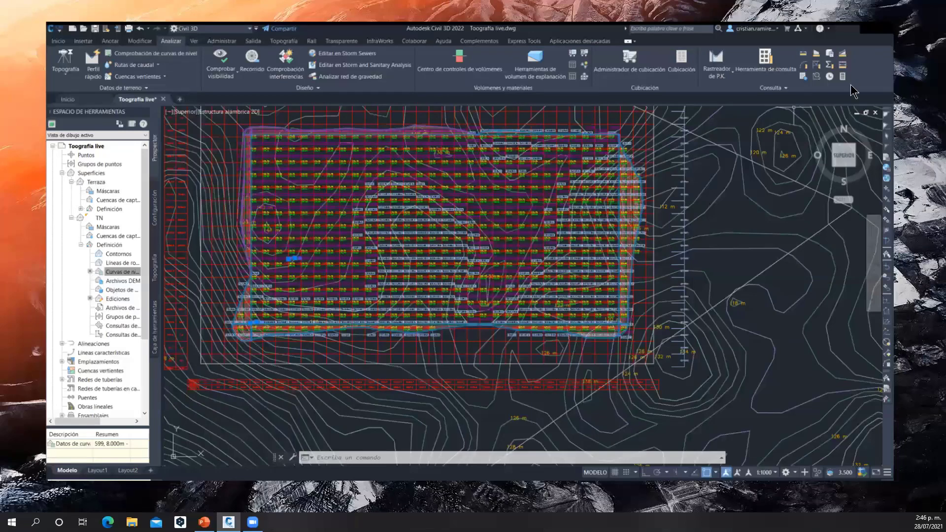
# Create a TIN surface named Superficie final on layer C-TOPO with the Contours 2m and 10m (Background) style
pyautogui.click(876, 46)
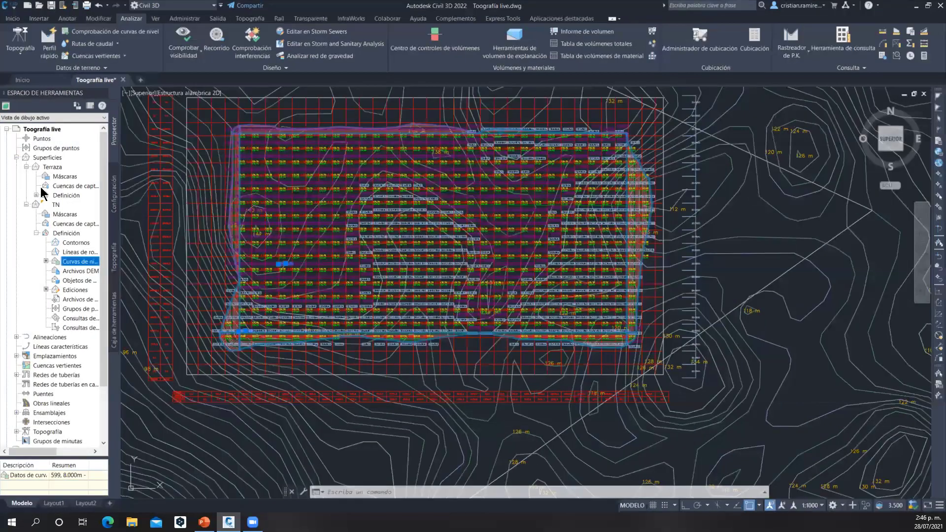
pyautogui.rightClick(36, 157)
pyautogui.click(82, 167)
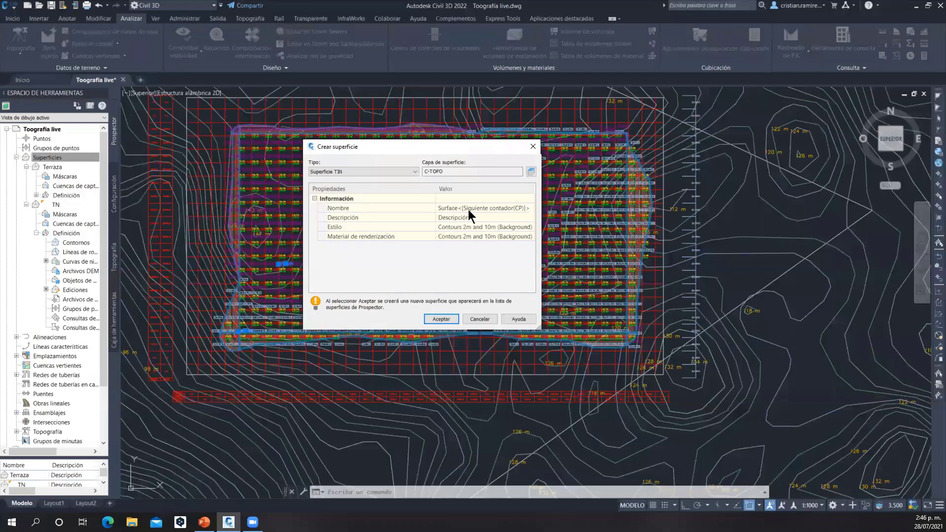
pyautogui.click(469, 209)
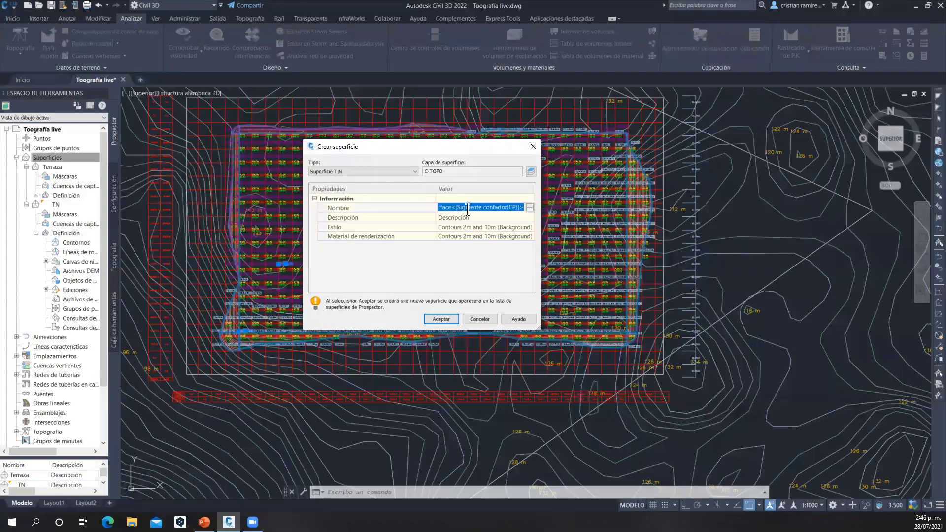
pyautogui.write('Superficie final')
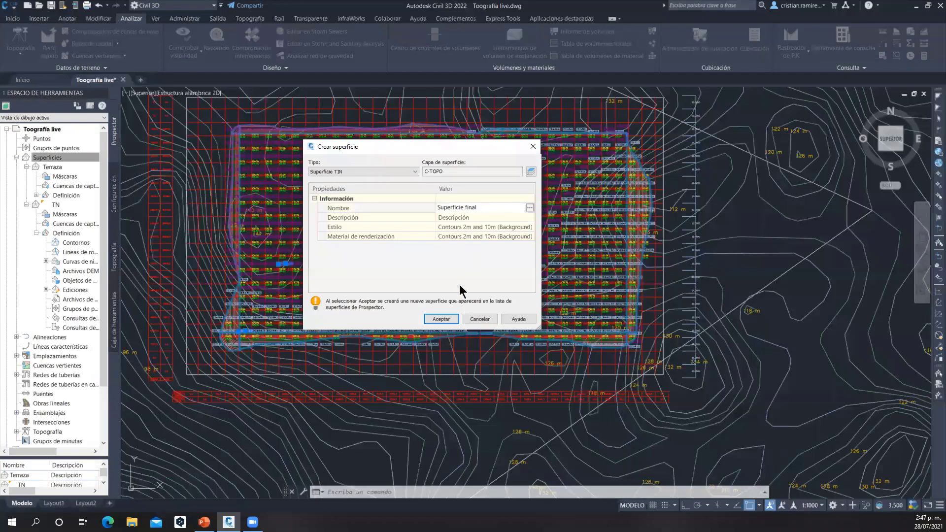
pyautogui.click(442, 320)
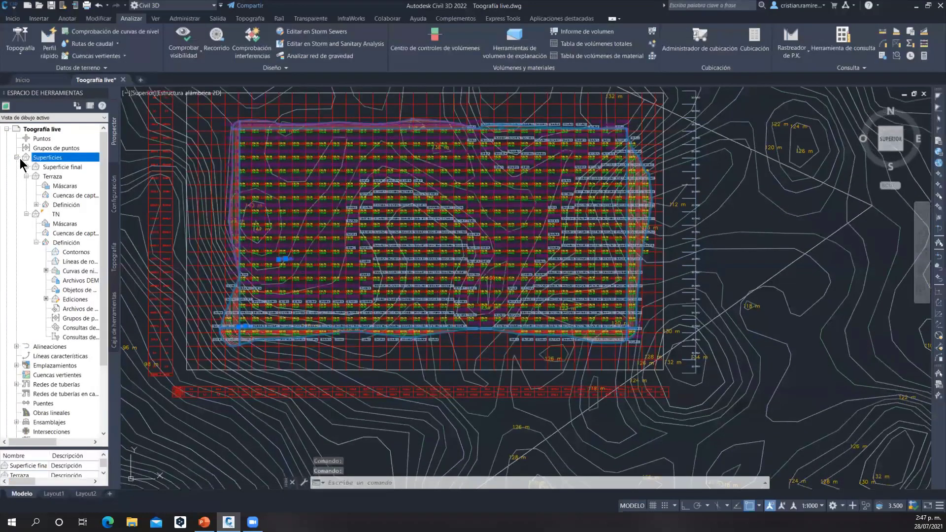
# Paste the TN surface into Superficie final as an edit in its definition
pyautogui.click(27, 165)
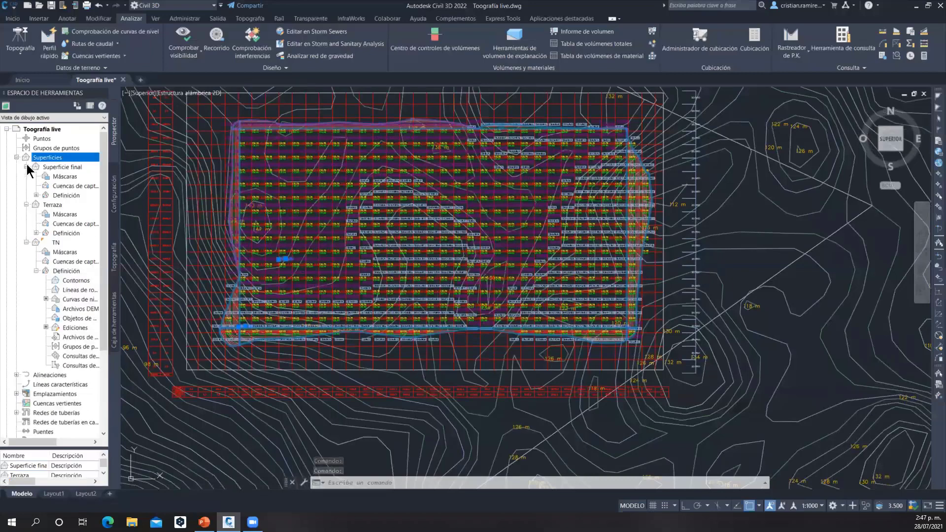
pyautogui.click(37, 194)
pyautogui.rightClick(74, 253)
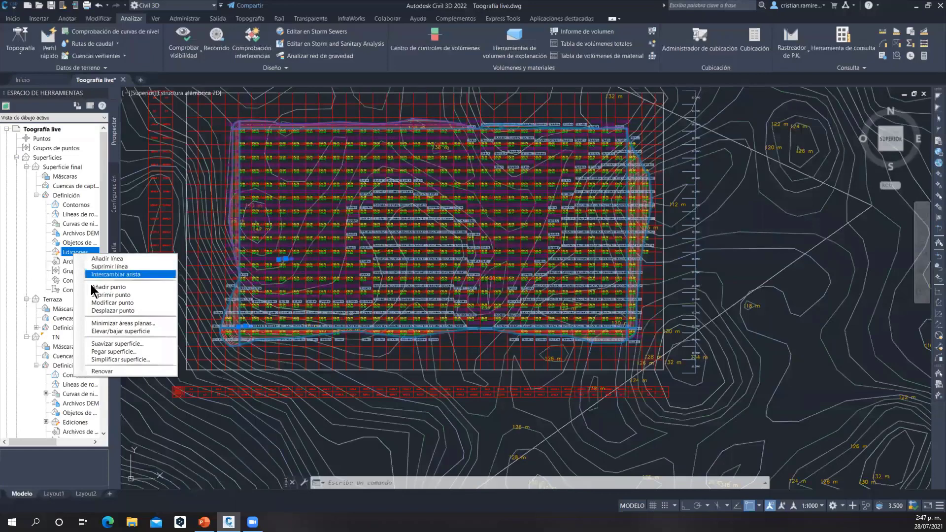
pyautogui.click(108, 351)
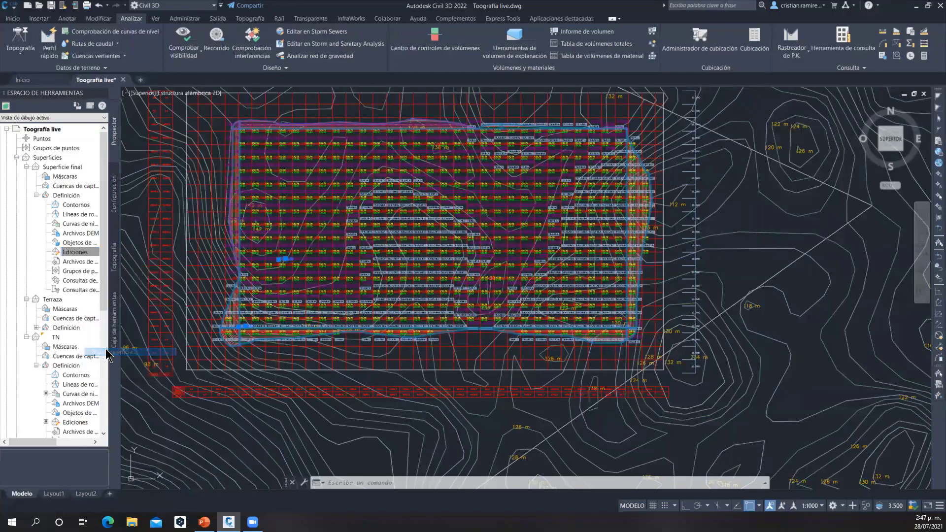
pyautogui.click(511, 210)
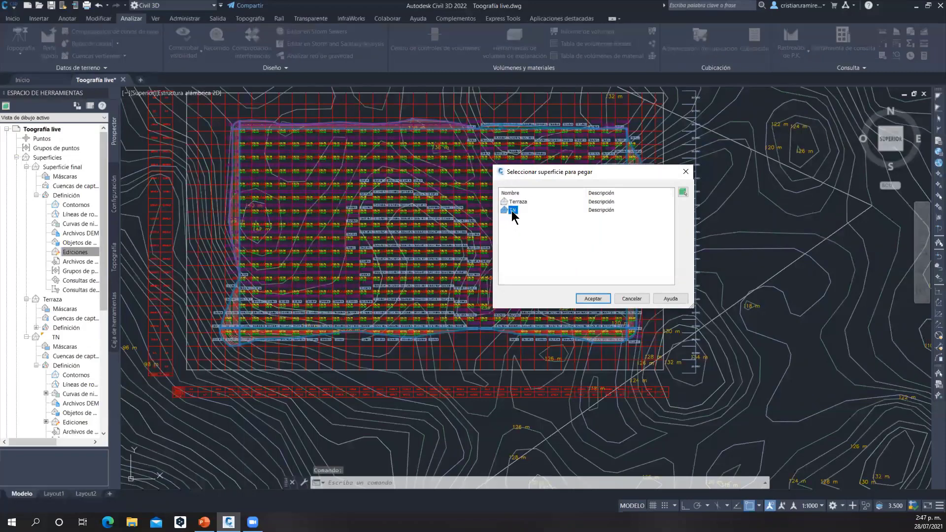
pyautogui.click(591, 299)
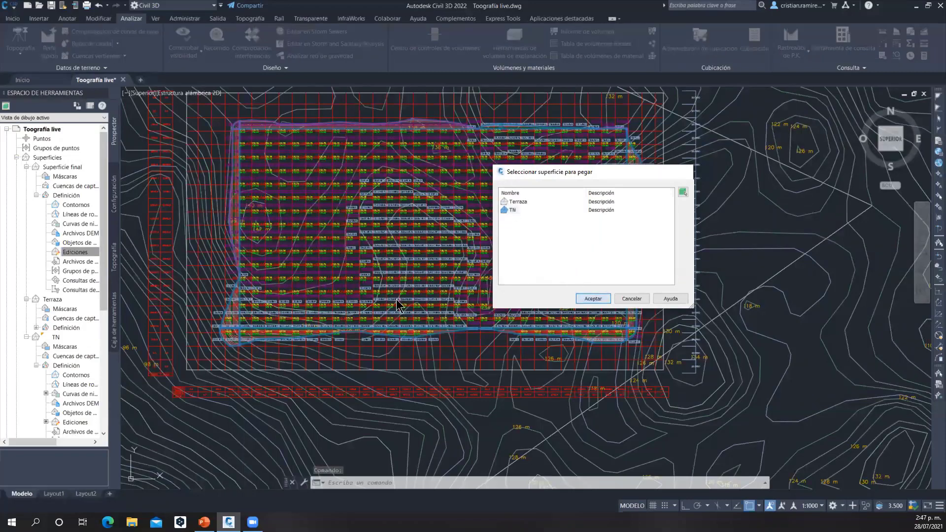
# Paste the Terraza surface into Superficie final on top of the pasted TN surface
pyautogui.rightClick(78, 252)
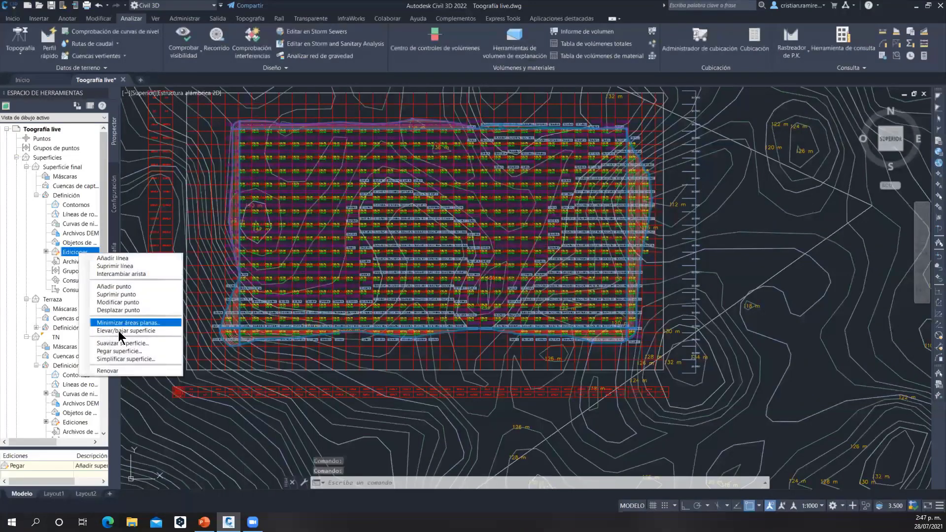
pyautogui.click(118, 351)
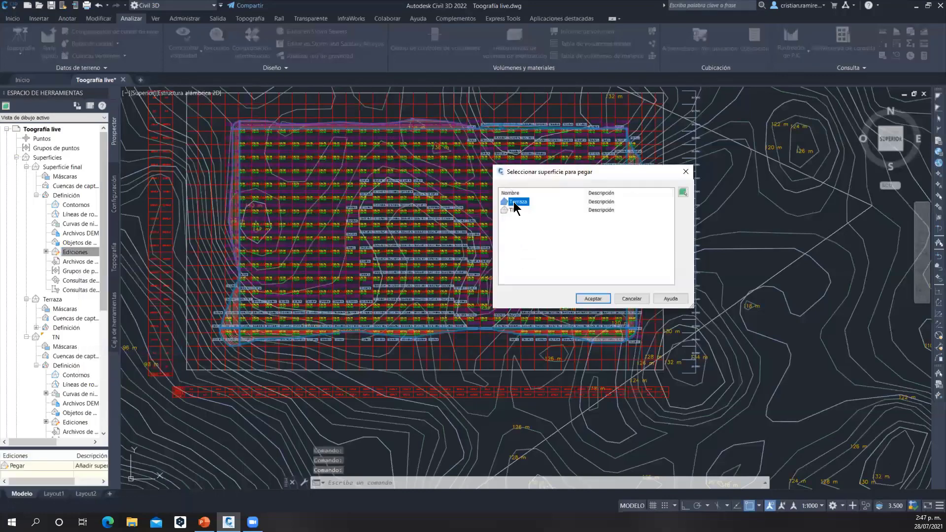
pyautogui.click(586, 300)
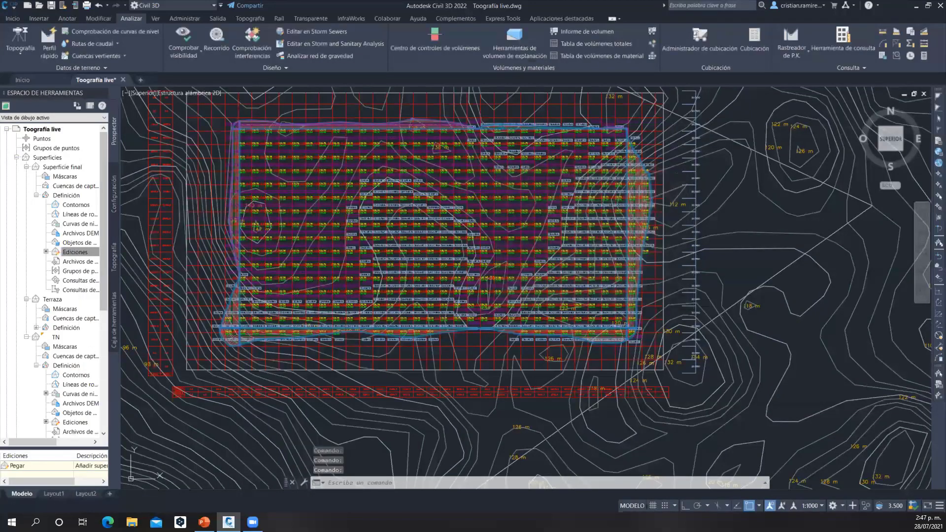
# Select Superficie final and inspect it in 3D in the Object Viewer, orbiting around the platform, and close the viewer
pyautogui.rightClick(69, 168)
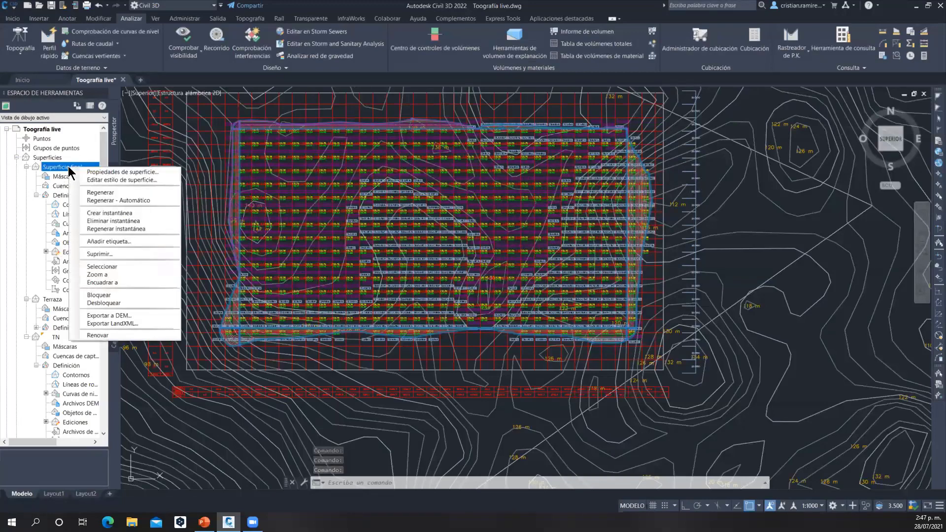
pyautogui.click(114, 267)
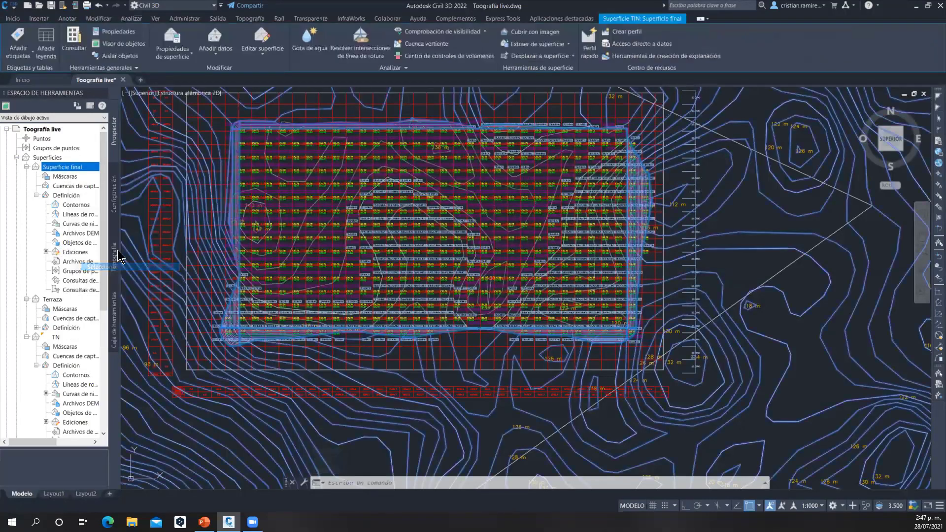
pyautogui.click(121, 44)
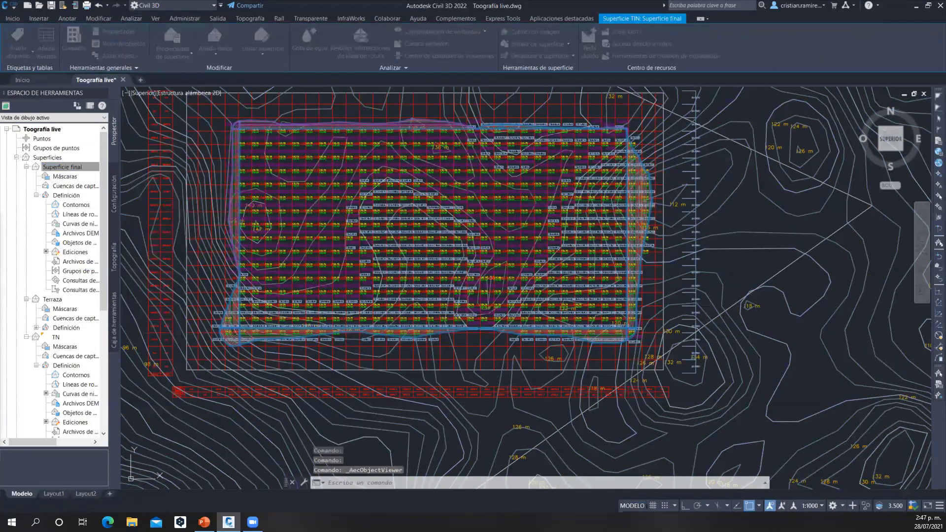
pyautogui.moveTo(508, 385); pyautogui.dragTo(476, 329)
pyautogui.moveTo(624, 308); pyautogui.dragTo(552, 314)
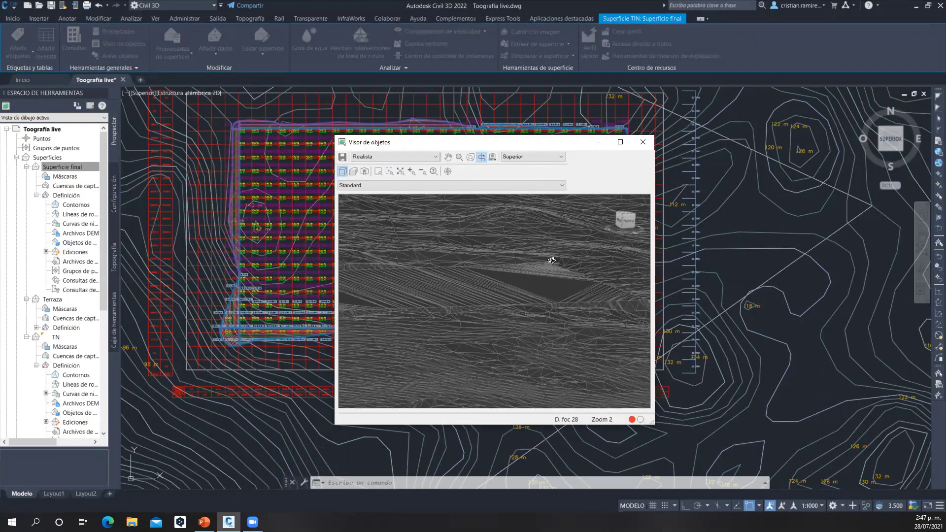
pyautogui.moveTo(556, 262); pyautogui.dragTo(676, 136)
pyautogui.click(643, 143)
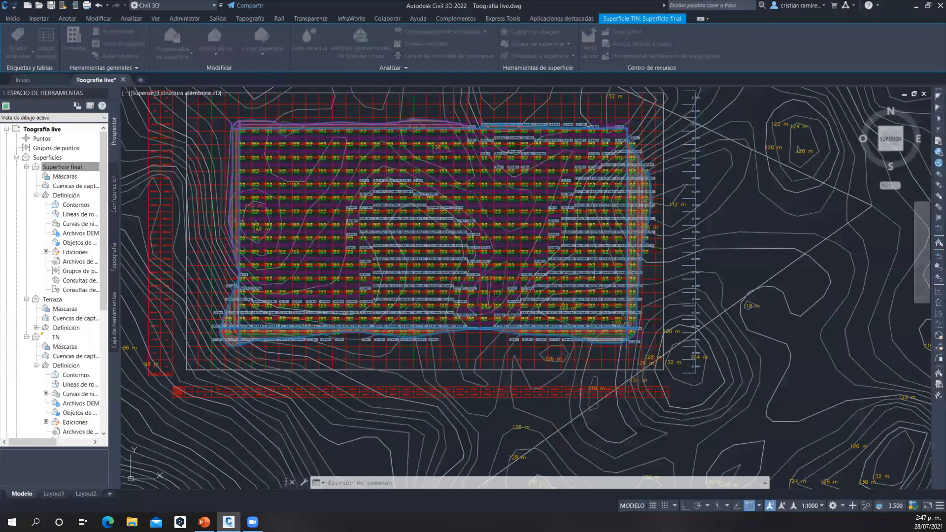
# Start publishing the drawing's surfaces, with Superficie final, Terraza and TN all included
pyautogui.scroll(-3, 550, 220)
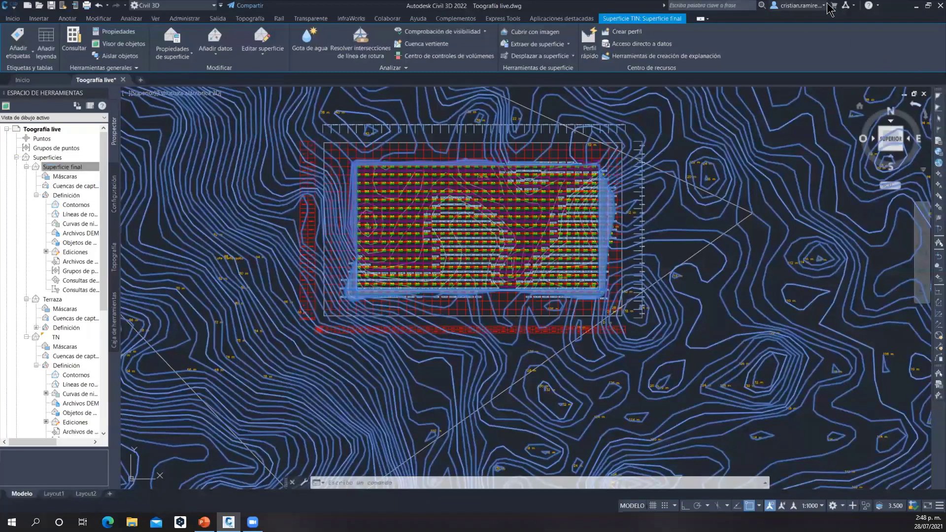
pyautogui.click(928, 7)
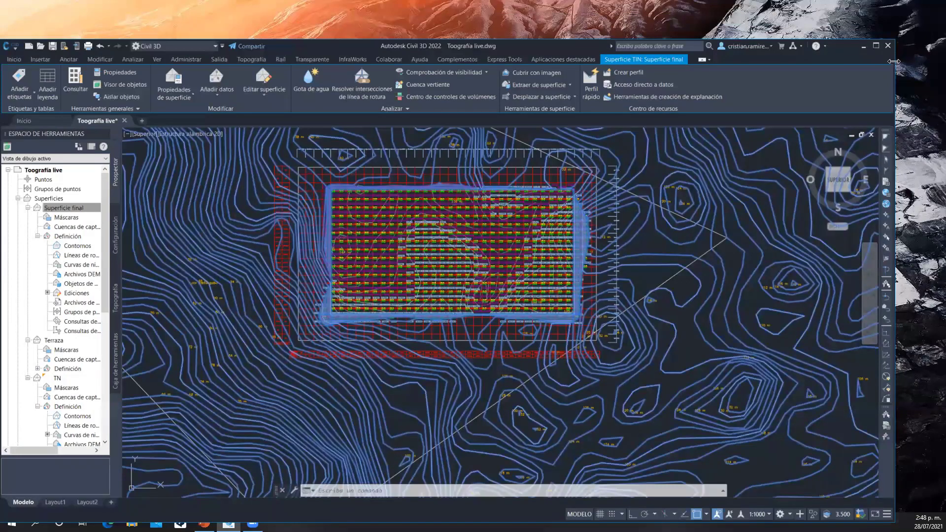
pyautogui.moveTo(894, 62); pyautogui.dragTo(936, 61)
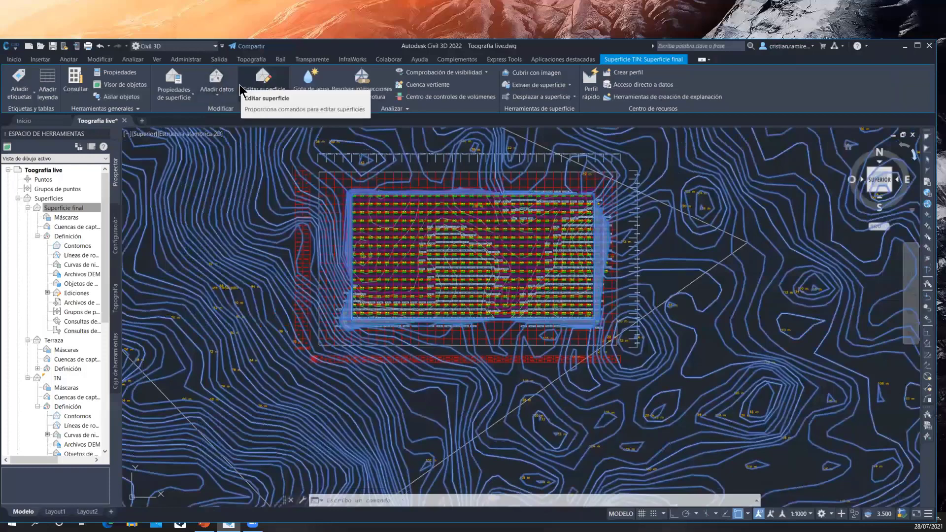
pyautogui.click(389, 60)
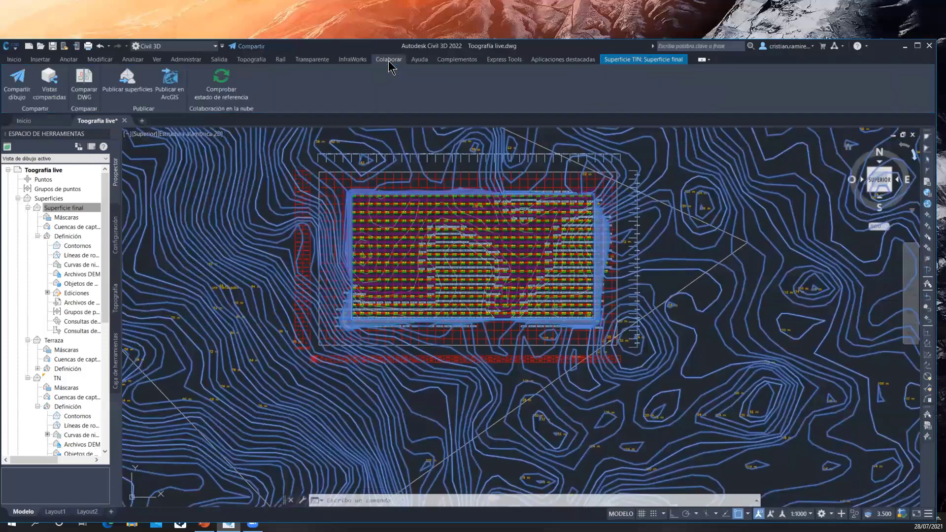
pyautogui.click(129, 101)
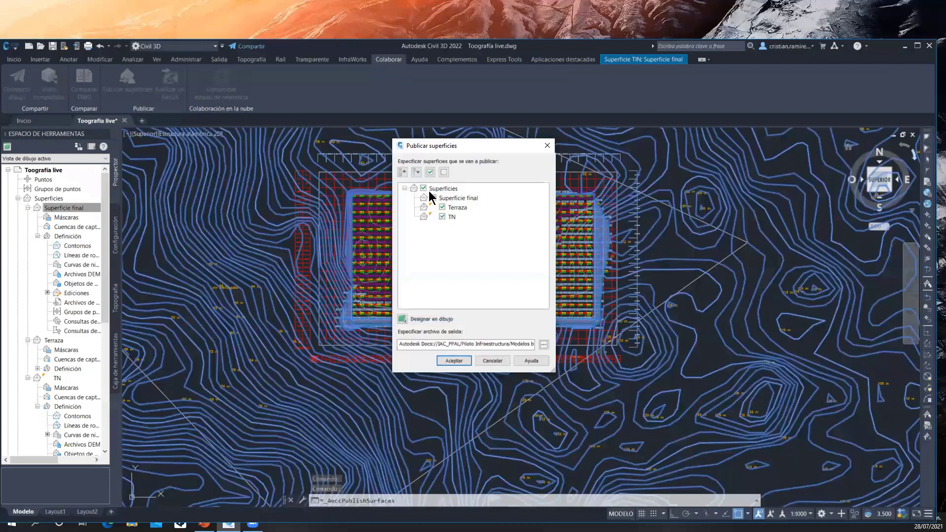
# Set the output file to Ejemplo superficie civil 3D.shared.dwg in the Autodesk Docs folder IAC_PPAL, Piloto Infraestructura, Modelos base
pyautogui.click(544, 345)
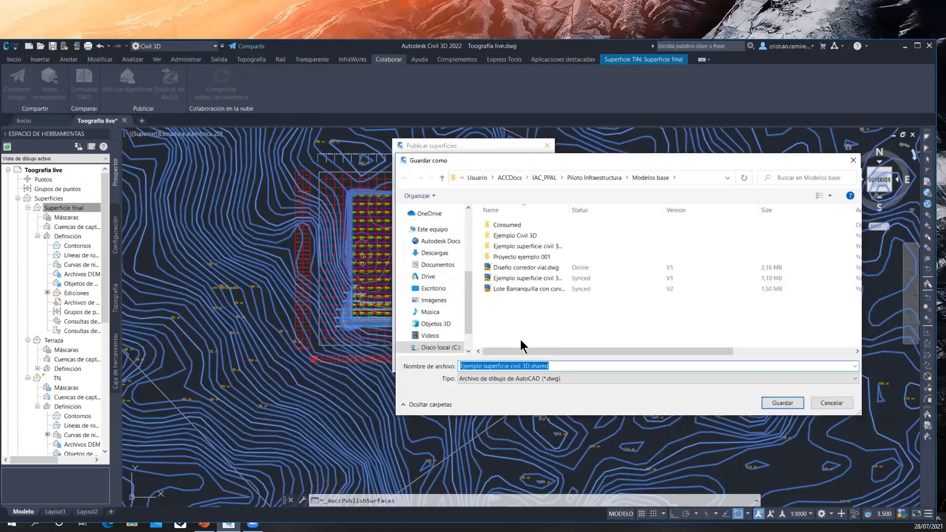
pyautogui.moveTo(467, 295); pyautogui.dragTo(467, 280)
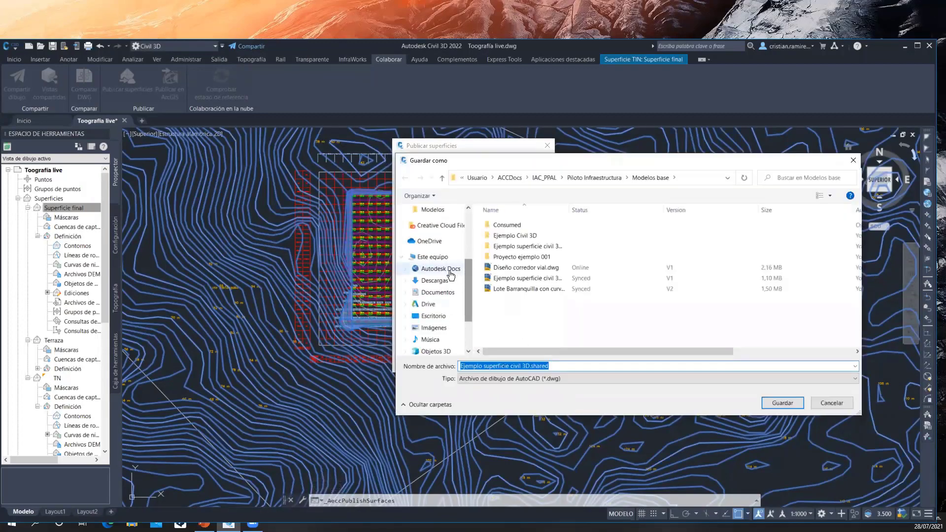
pyautogui.click(450, 271)
pyautogui.doubleClick(511, 231)
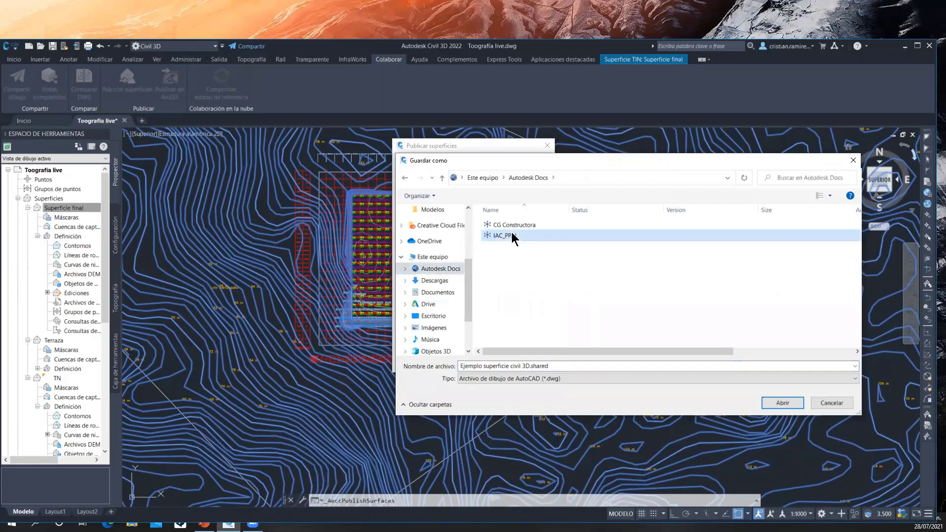
pyautogui.doubleClick(529, 258)
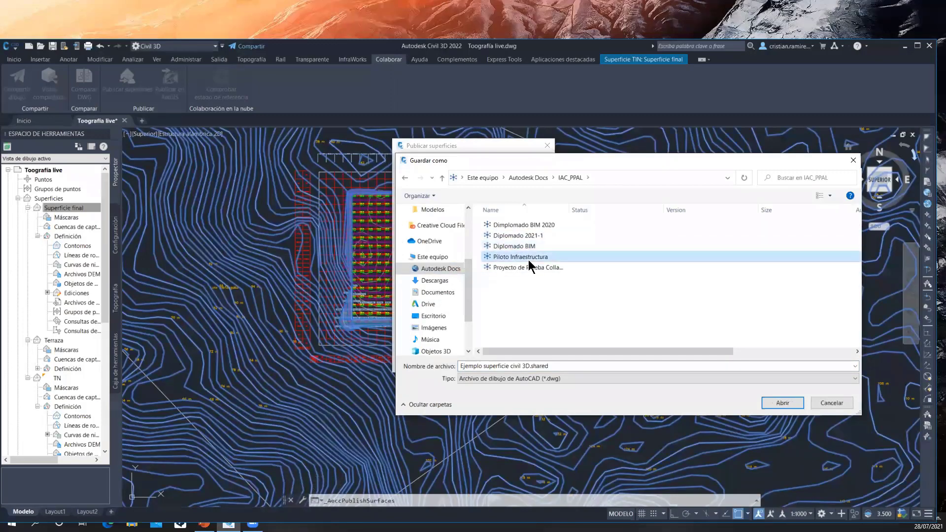
pyautogui.click(515, 245)
pyautogui.doubleClick(515, 247)
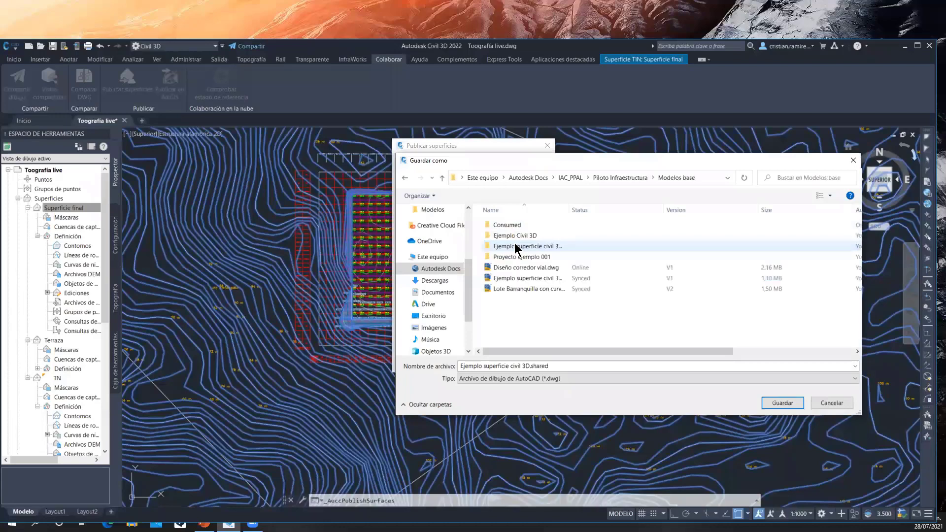
pyautogui.click(781, 403)
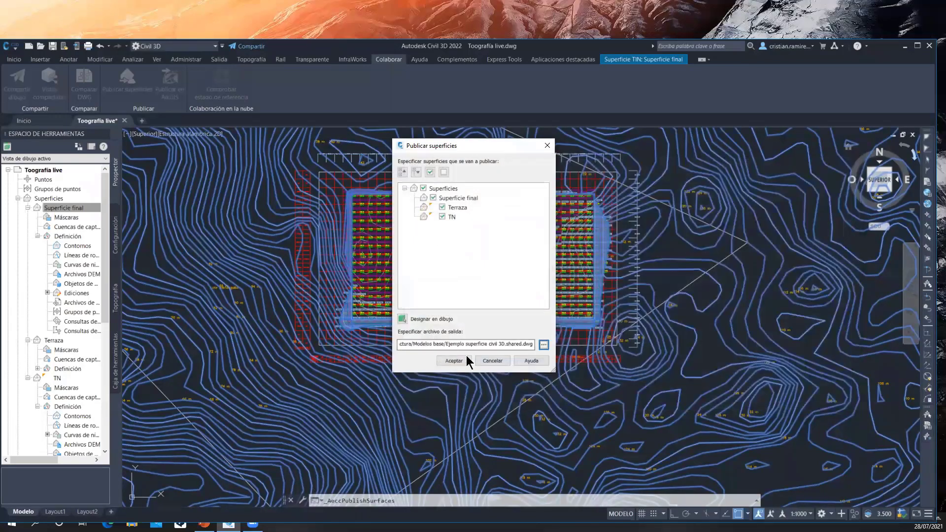
# Publish the surfaces with the updated surface style, keeping the current drawing's style unmodified
pyautogui.click(454, 361)
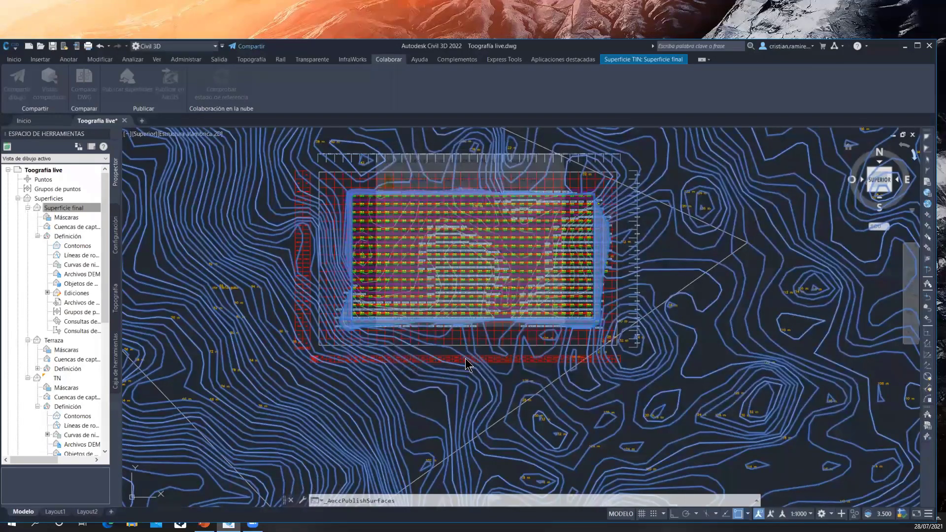
pyautogui.click(450, 262)
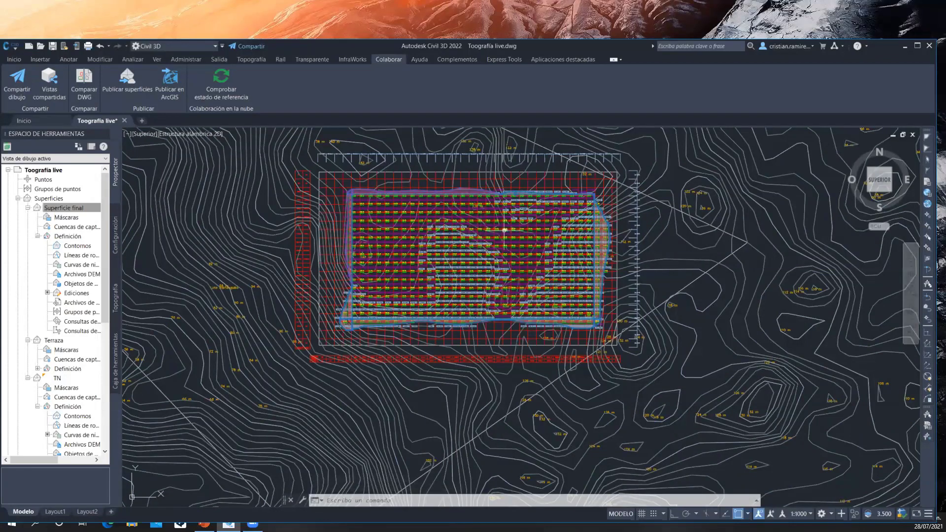
pyautogui.moveTo(505, 230)
pyautogui.scroll(-3, 501, 211)
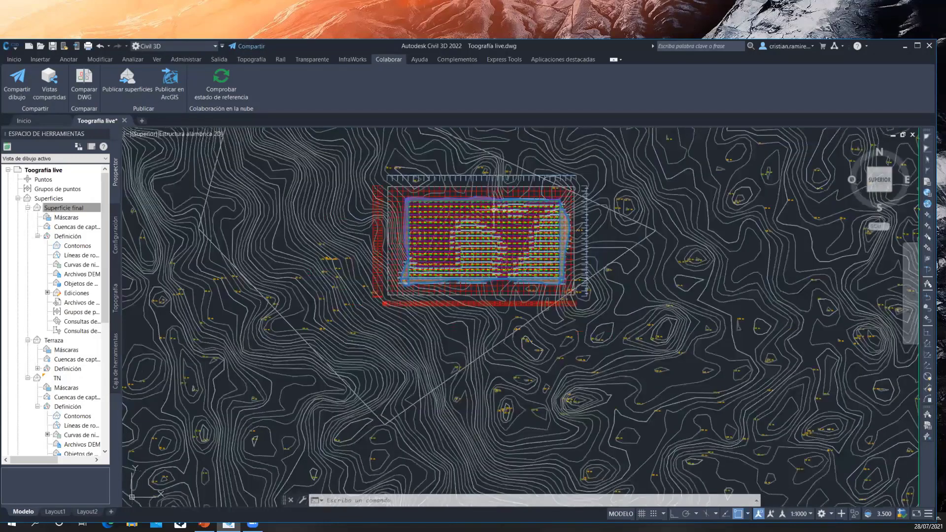
# Examine the earthwork grid's elevation and volume labels across the platform, from its southern edge to the northwest corner and eastern side
pyautogui.scroll(5, 493, 210)
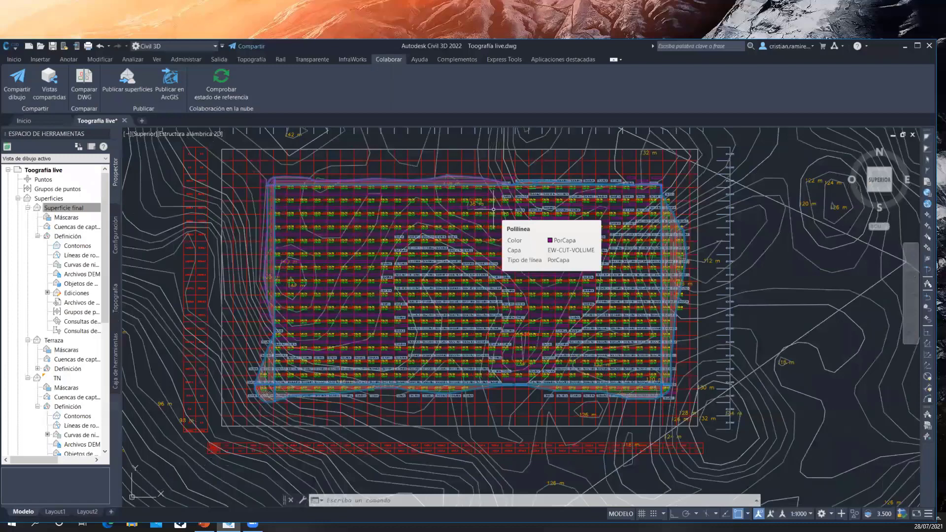
pyautogui.scroll(-2, 457, 256)
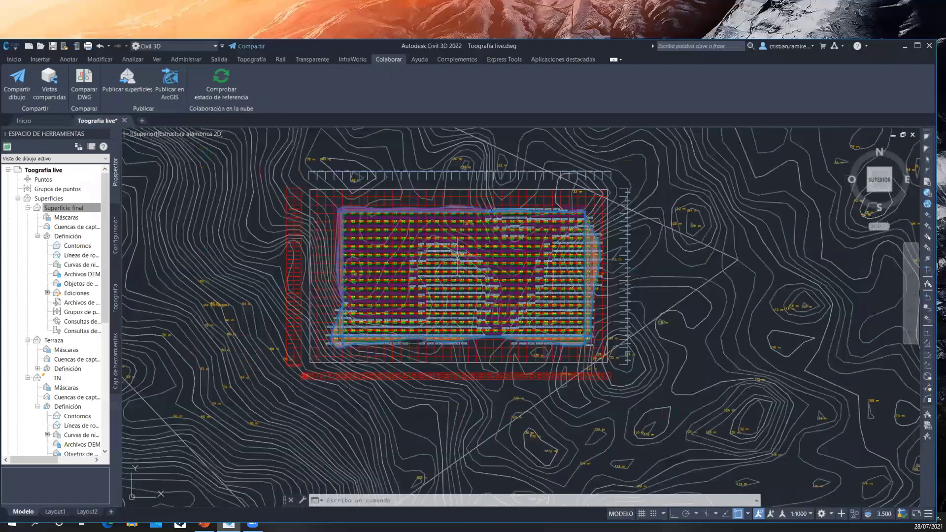
pyautogui.scroll(2, 457, 256)
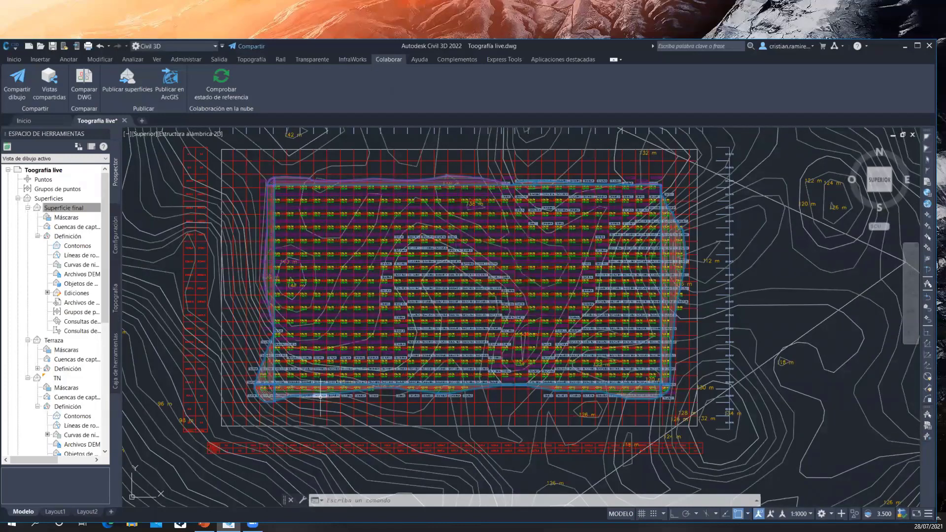
pyautogui.scroll(2, 320, 392)
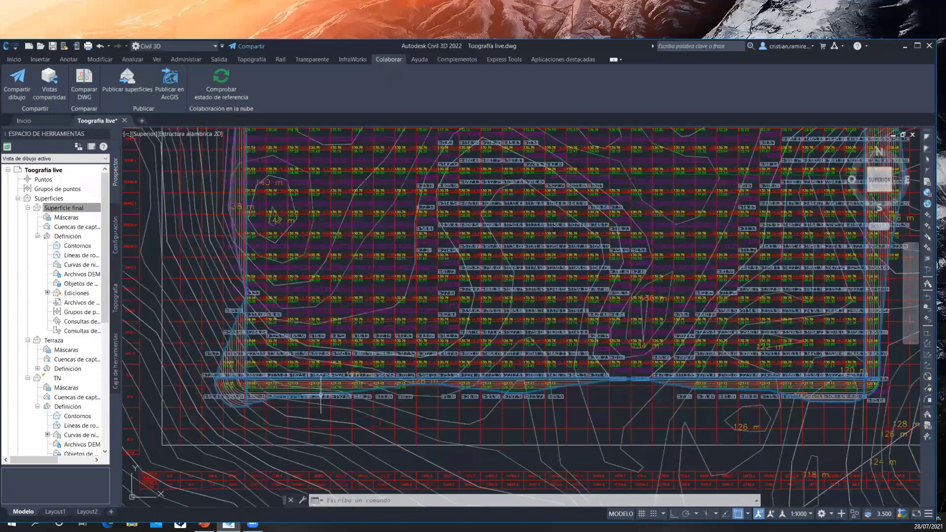
pyautogui.scroll(4, 321, 395)
pyautogui.moveTo(388, 333); pyautogui.dragTo(388, 415, button='middle')
pyautogui.scroll(-4, 392, 354)
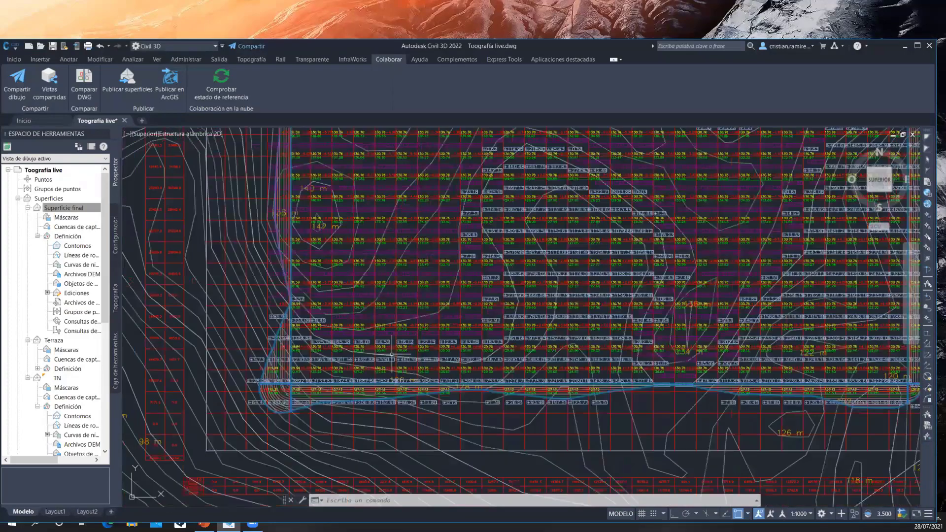
pyautogui.moveTo(427, 236); pyautogui.dragTo(378, 336, button='middle')
pyautogui.scroll(4, 293, 184)
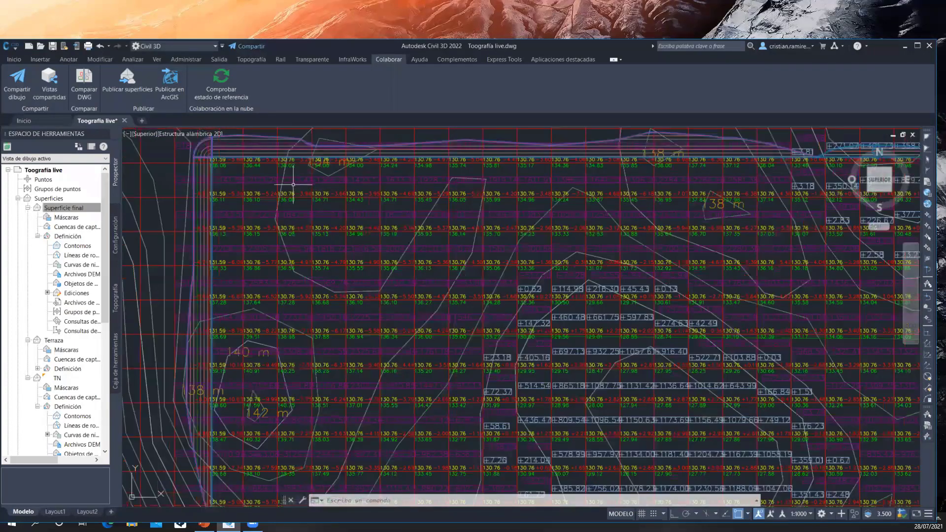
pyautogui.scroll(-4, 293, 185)
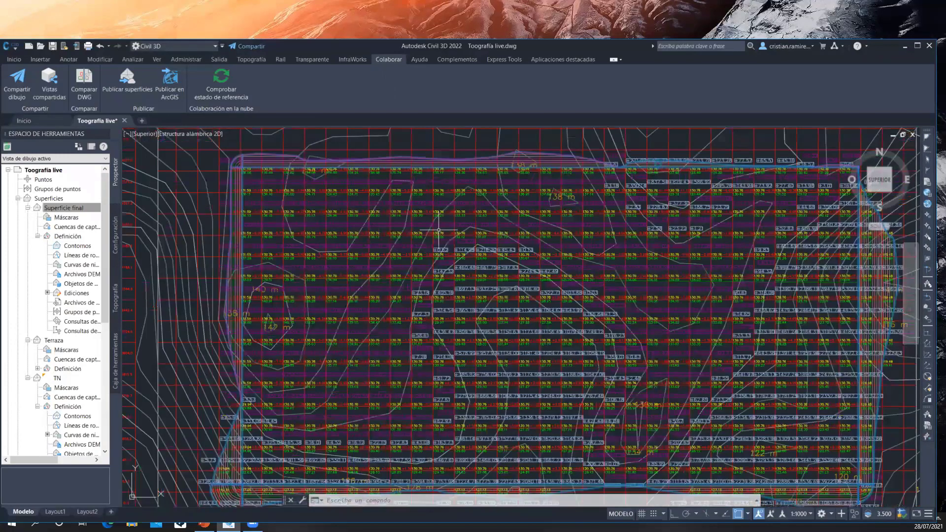
pyautogui.moveTo(532, 272); pyautogui.dragTo(408, 224, button='middle')
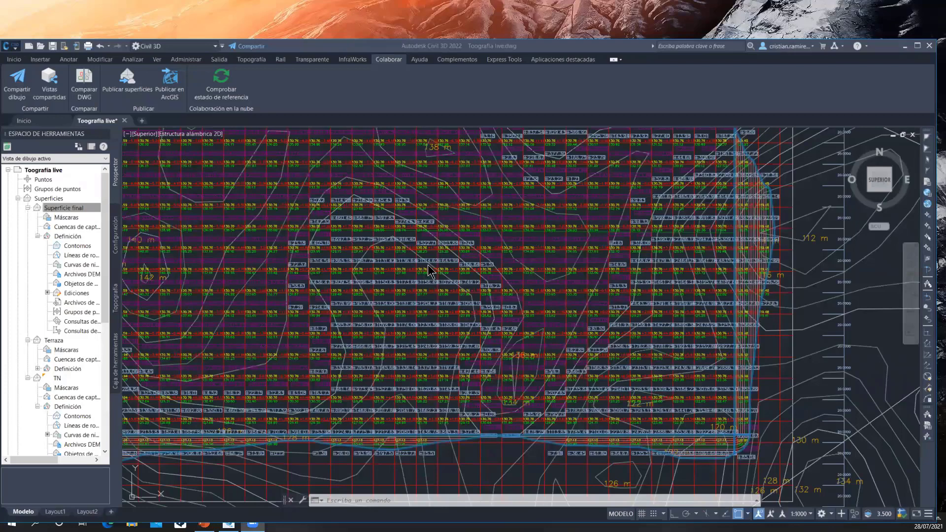
pyautogui.click(759, 318)
pyautogui.scroll(-2, 765, 321)
pyautogui.scroll(-2, 764, 319)
pyautogui.moveTo(765, 320); pyautogui.dragTo(700, 238, button='middle')
pyautogui.moveTo(721, 361)
pyautogui.mouseDown(button='middle')
pyautogui.moveTo(644, 289)
pyautogui.moveTo(671, 392)
pyautogui.mouseUp(button='middle')
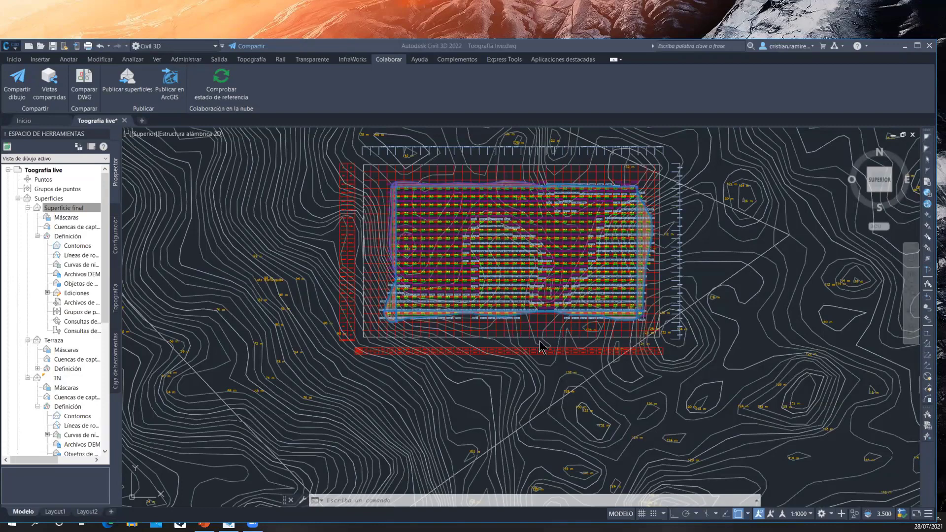
pyautogui.click(437, 375)
pyautogui.scroll(-5, 417, 215)
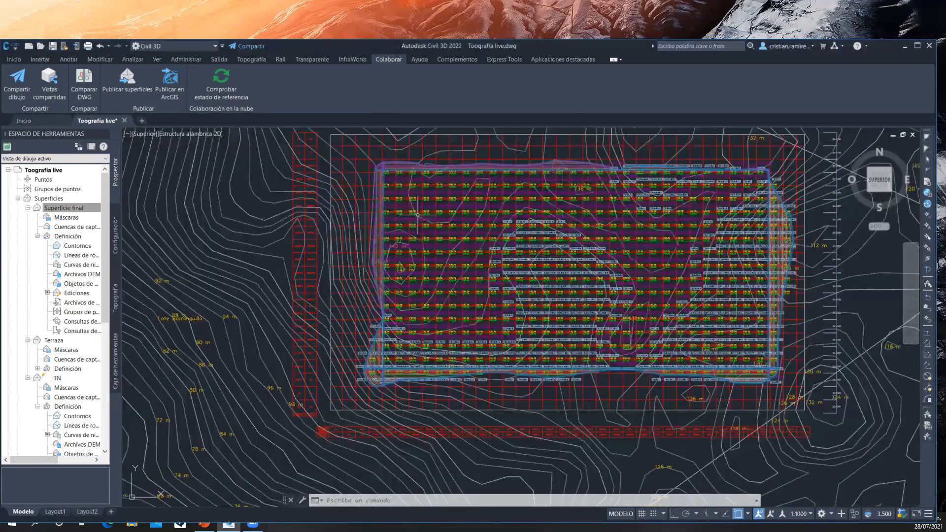
pyautogui.scroll(2, 312, 187)
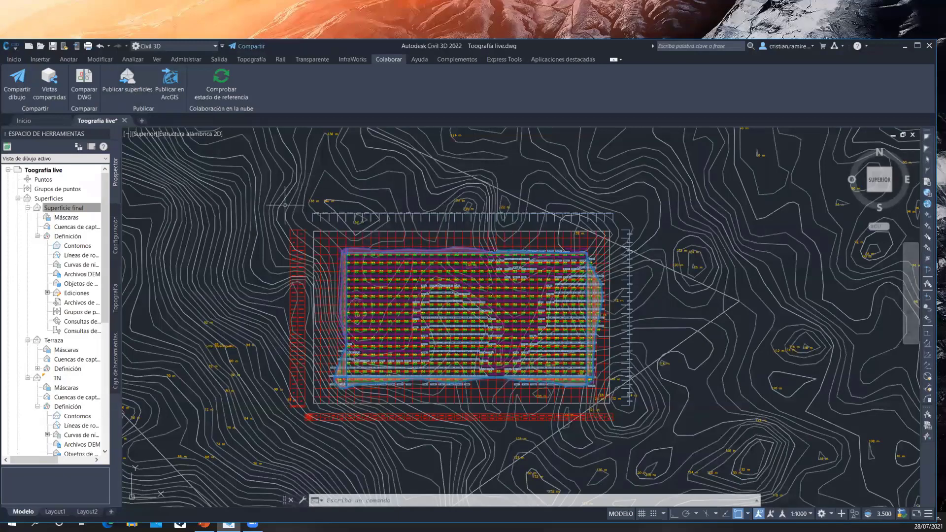
pyautogui.moveTo(308, 236)
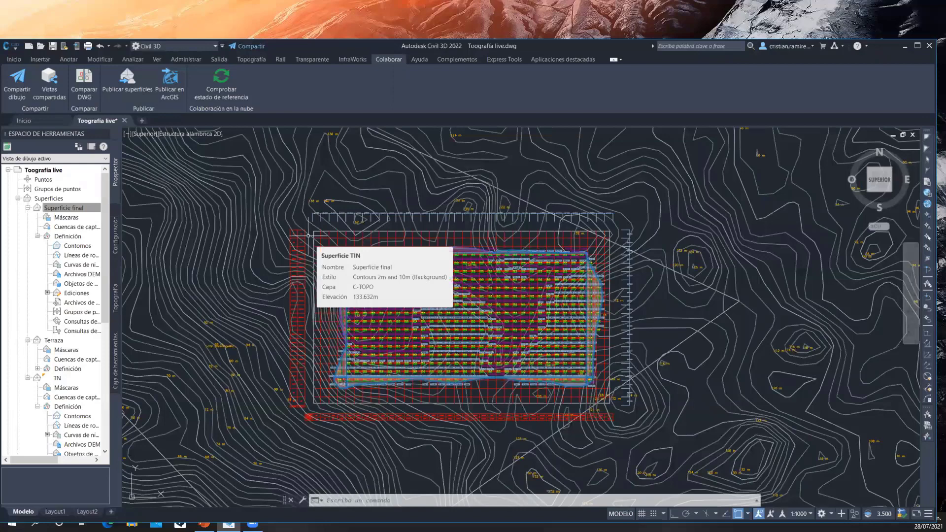